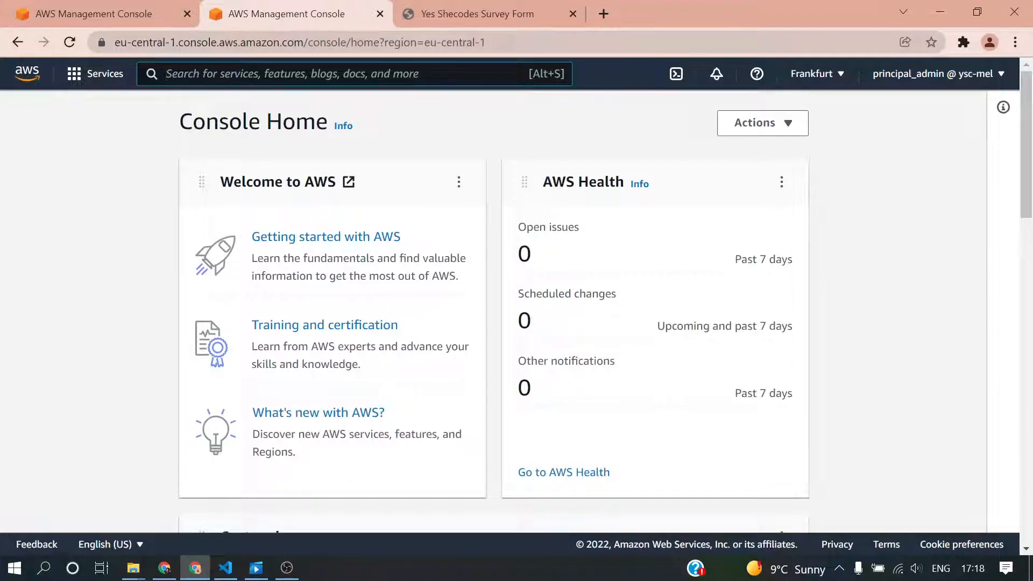
Examine the web address of the hosted Yes Shecodes survey form and return to the AWS console home page
click(458, 15)
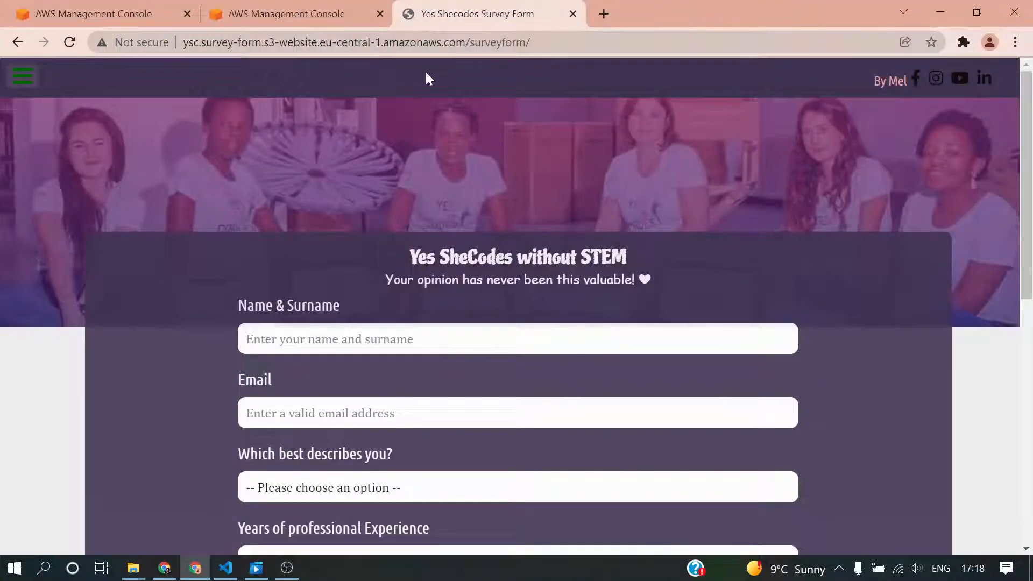
drag(531, 42, 182, 51)
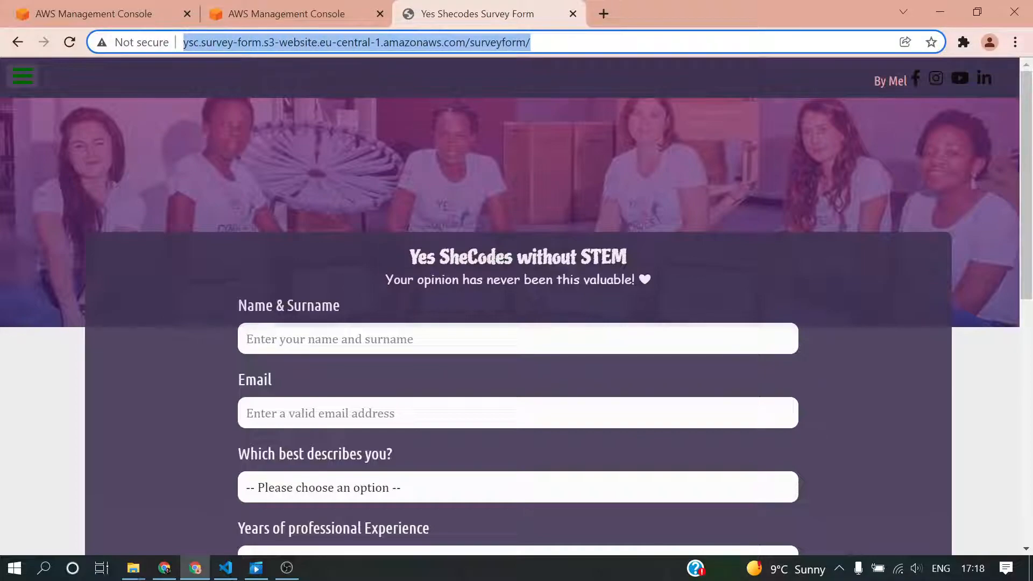
click(532, 42)
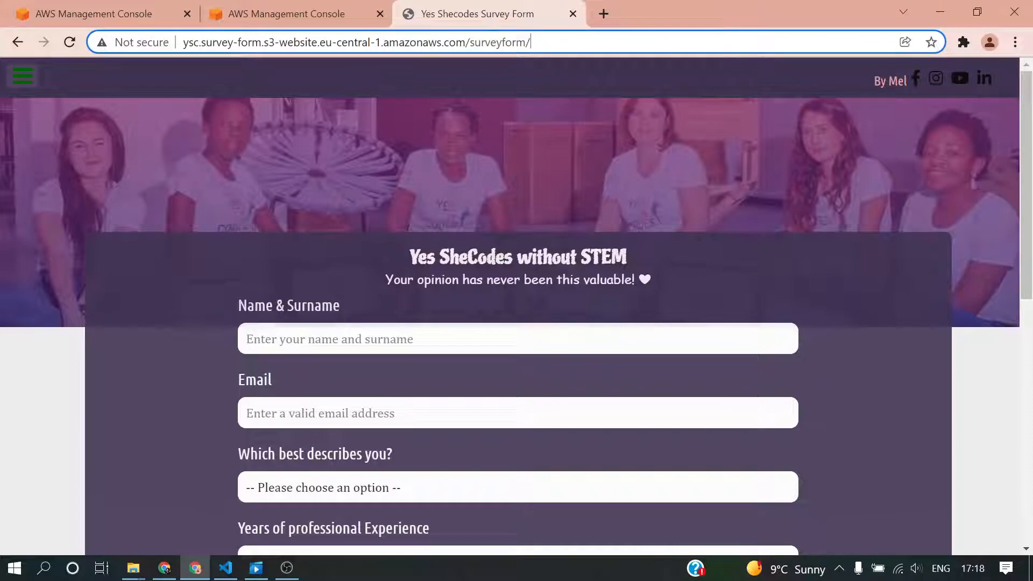
drag(531, 42, 182, 45)
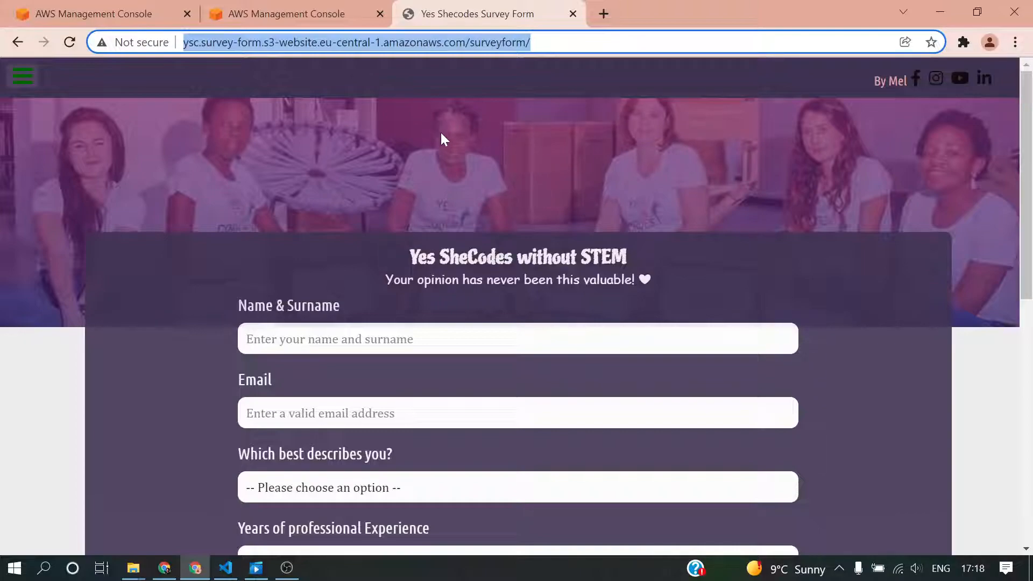
click(140, 11)
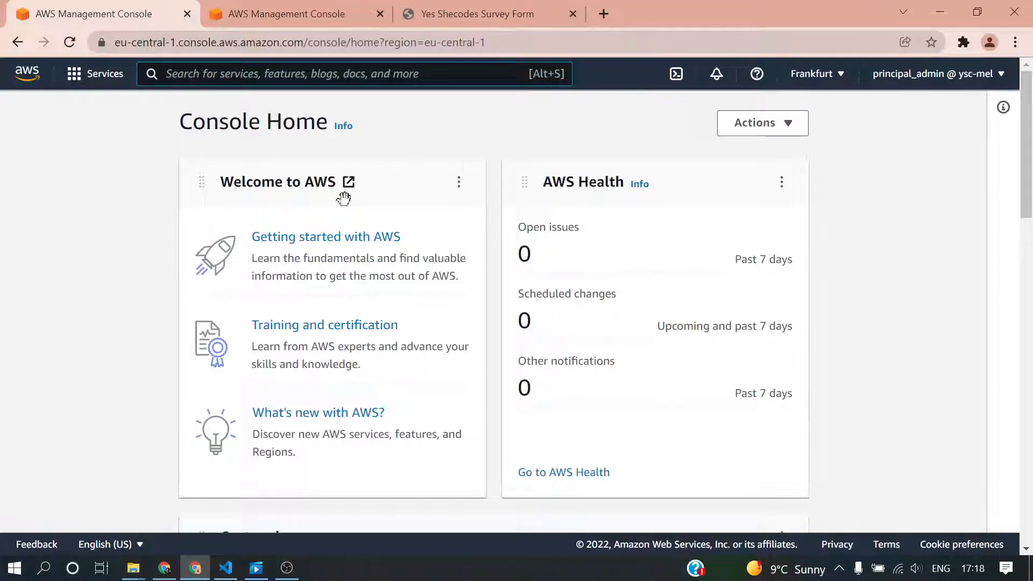
Switch to the video player showing the Route 53 recording and raise the speaker volume to 100
click(256, 568)
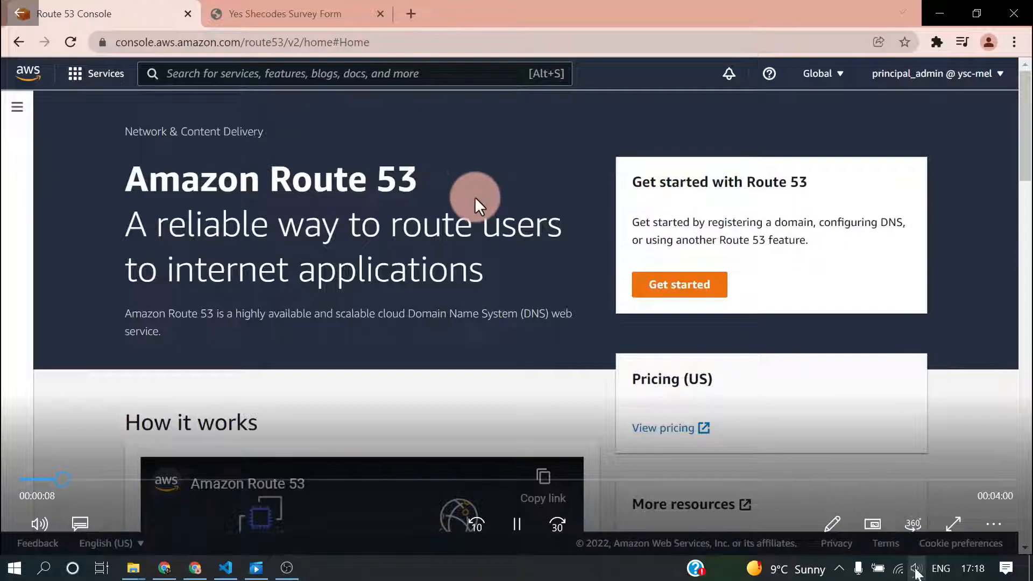
click(916, 569)
drag(918, 534, 964, 534)
mouse_move(419, 428)
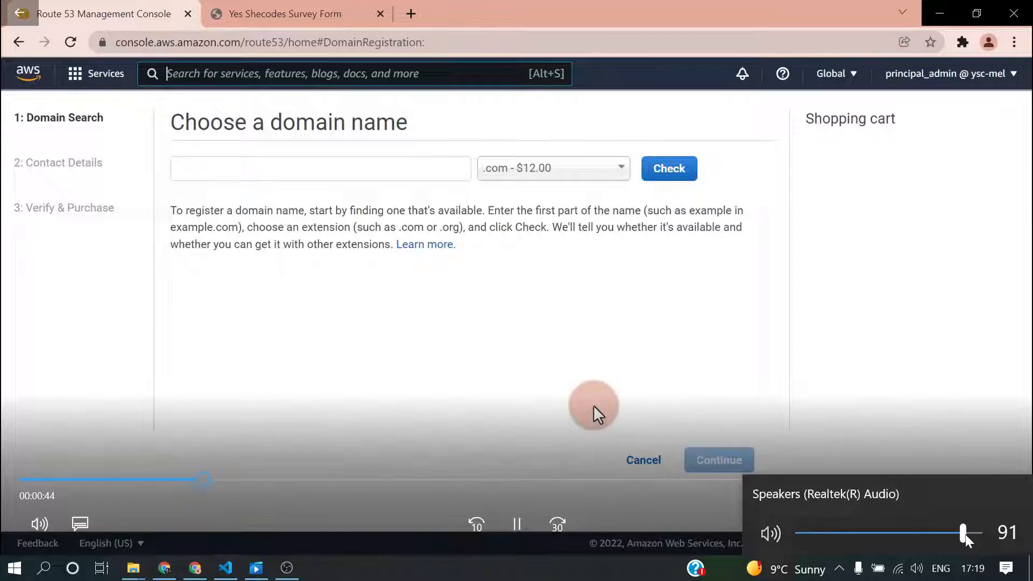
drag(964, 534, 985, 529)
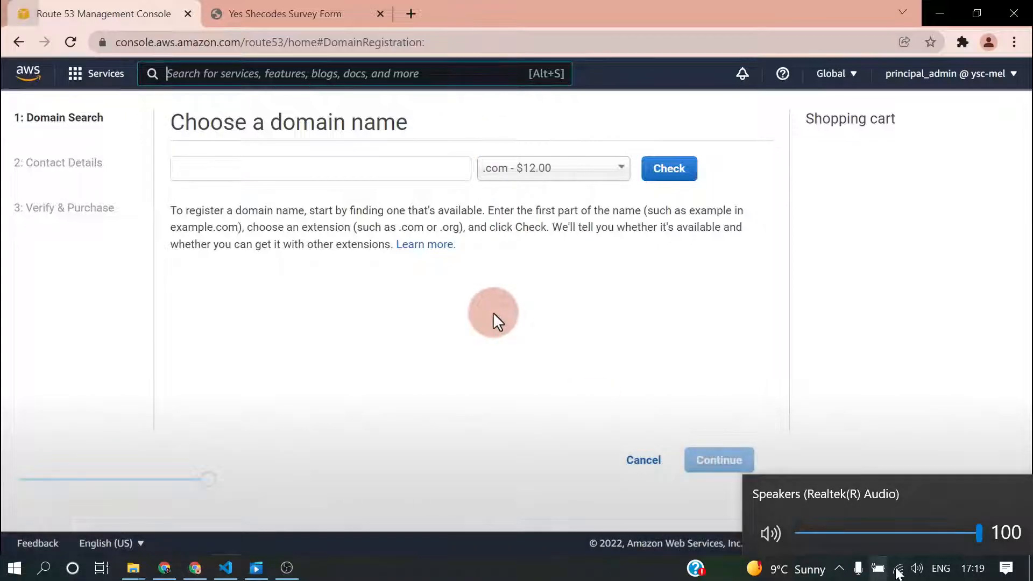
click(916, 570)
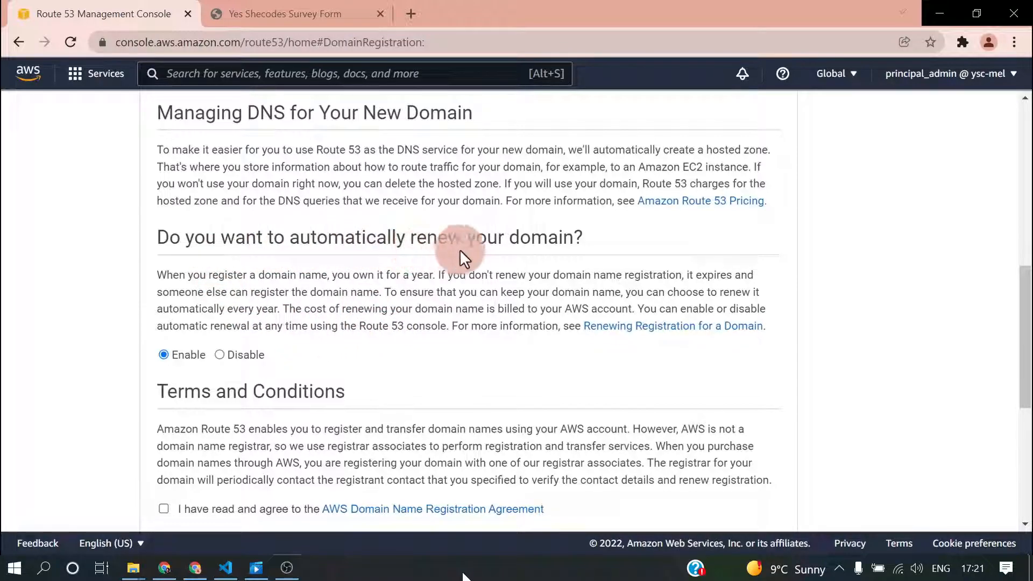
Disable automatic renewal for the new domain and agree to the AWS Domain Name Registration Agreement
click(220, 355)
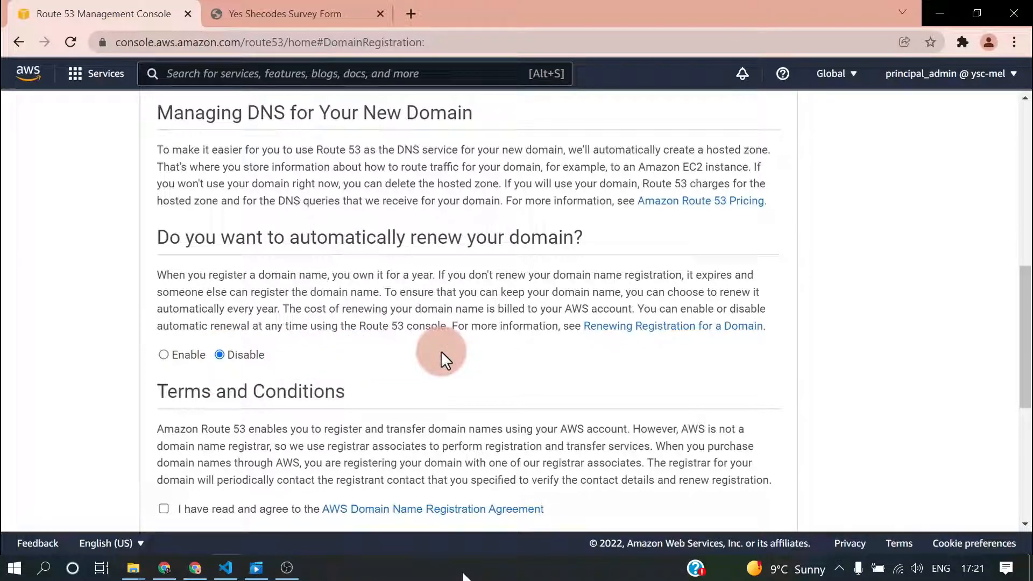
scroll(441, 351, down, 5)
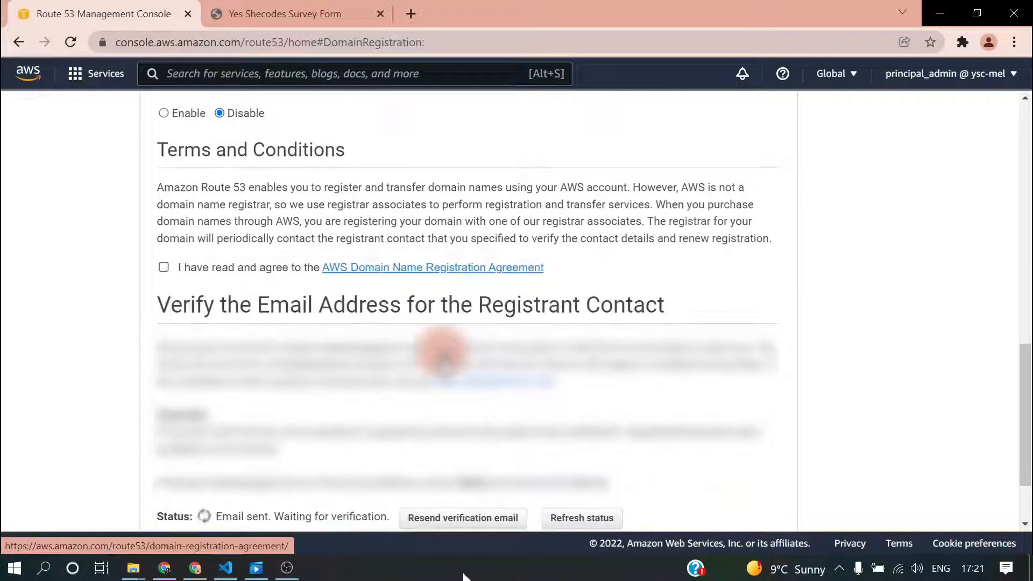
scroll(441, 353, down, 2)
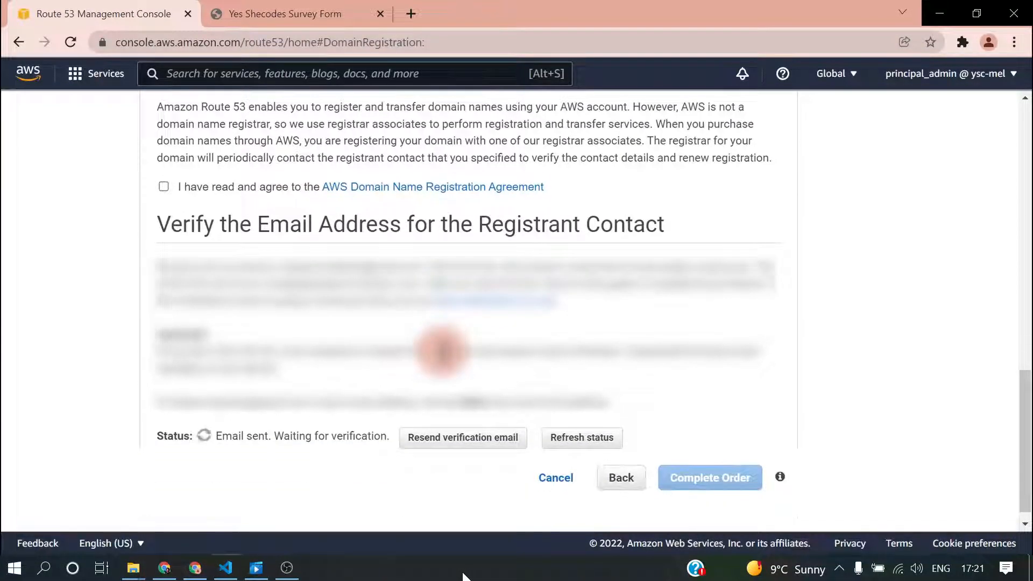
scroll(441, 353, up, 2)
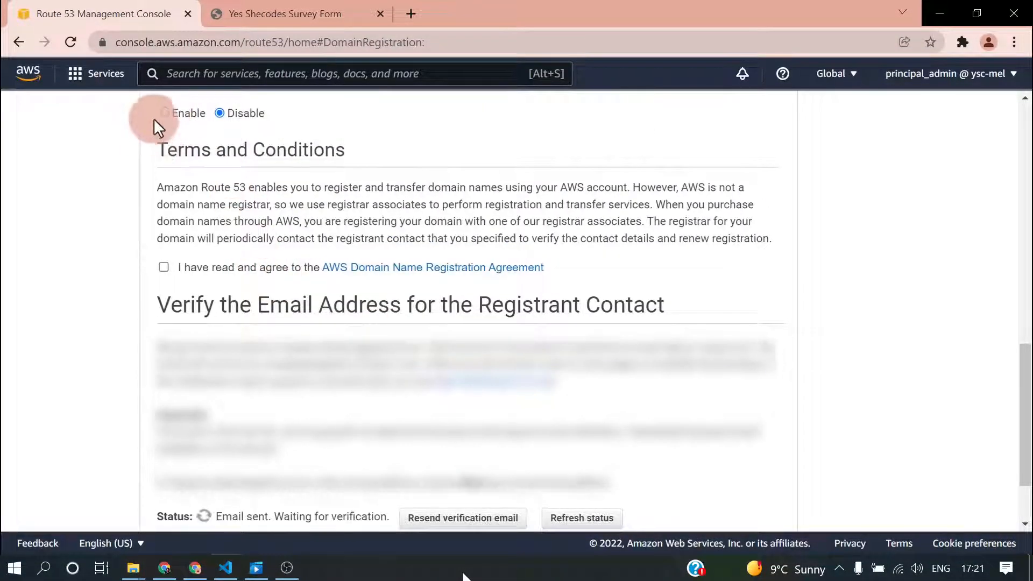
click(163, 267)
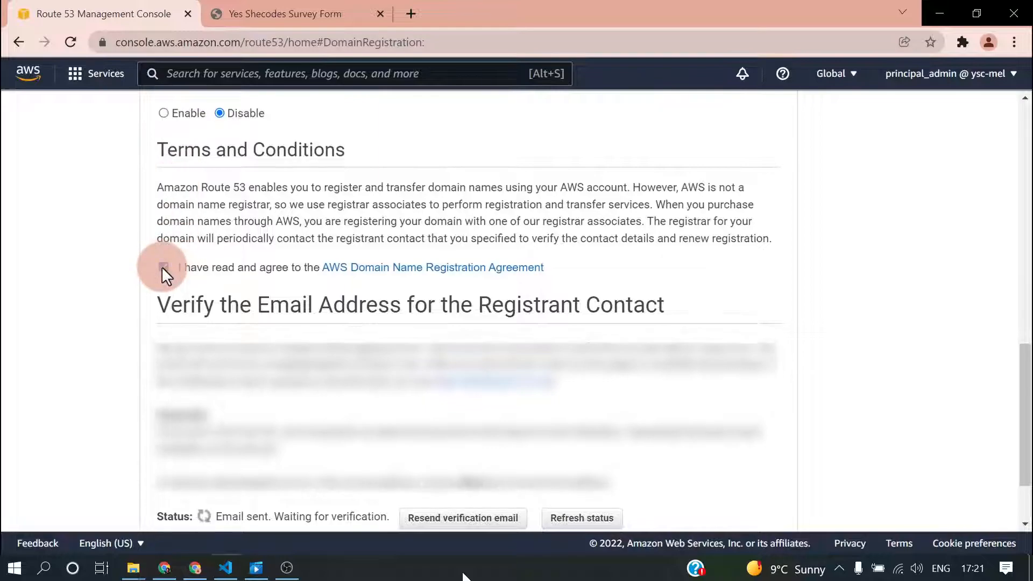
scroll(463, 300, down, 2)
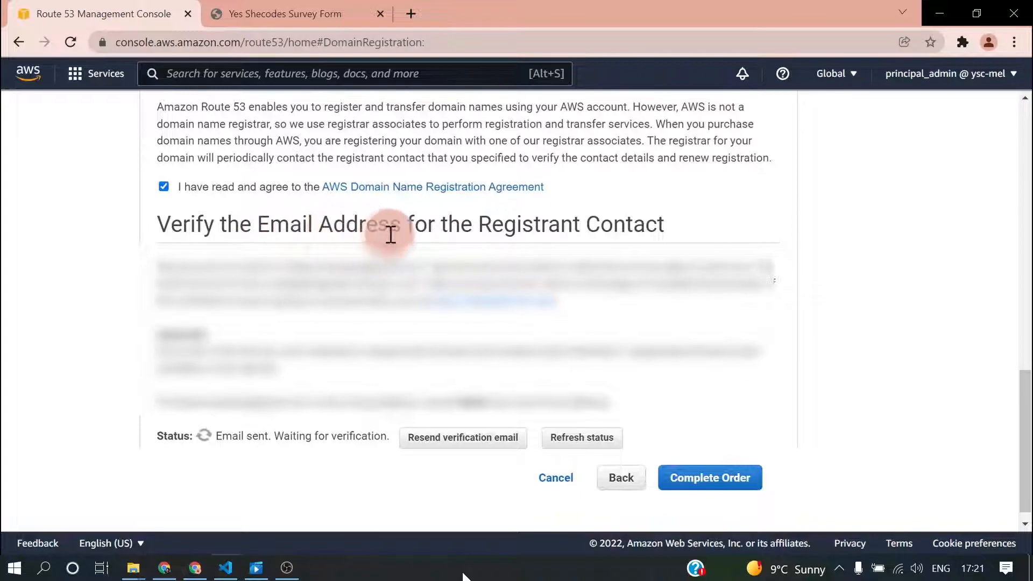
scroll(392, 236, down, 1)
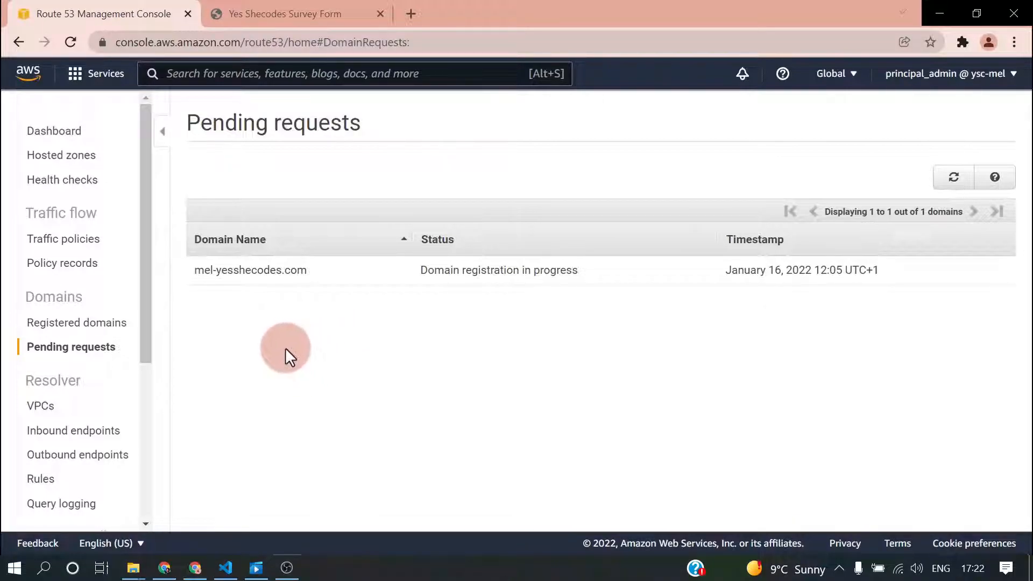
Find the Route 53 service in the AWS console and open its list of registered domains
click(90, 325)
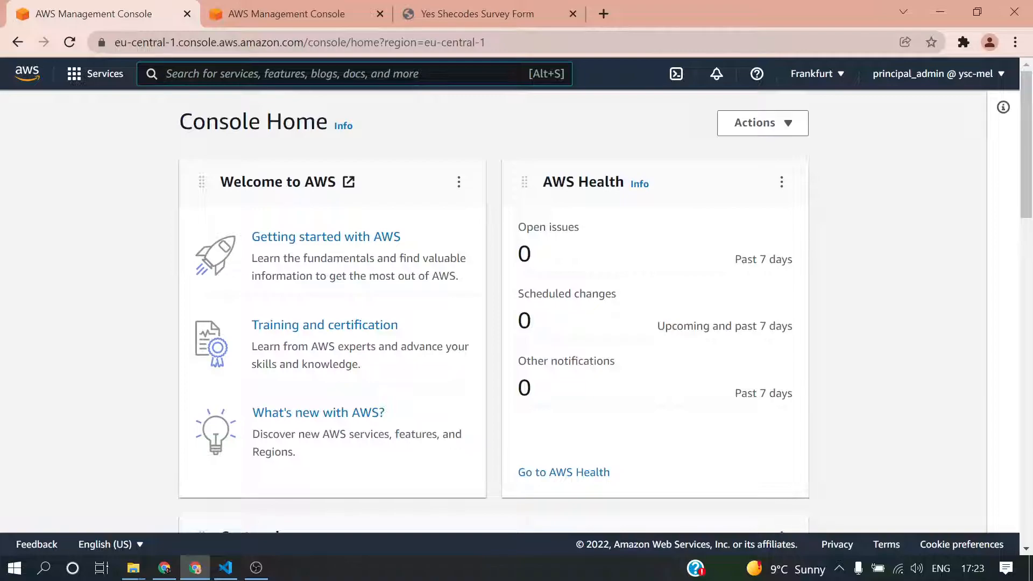
text(route)
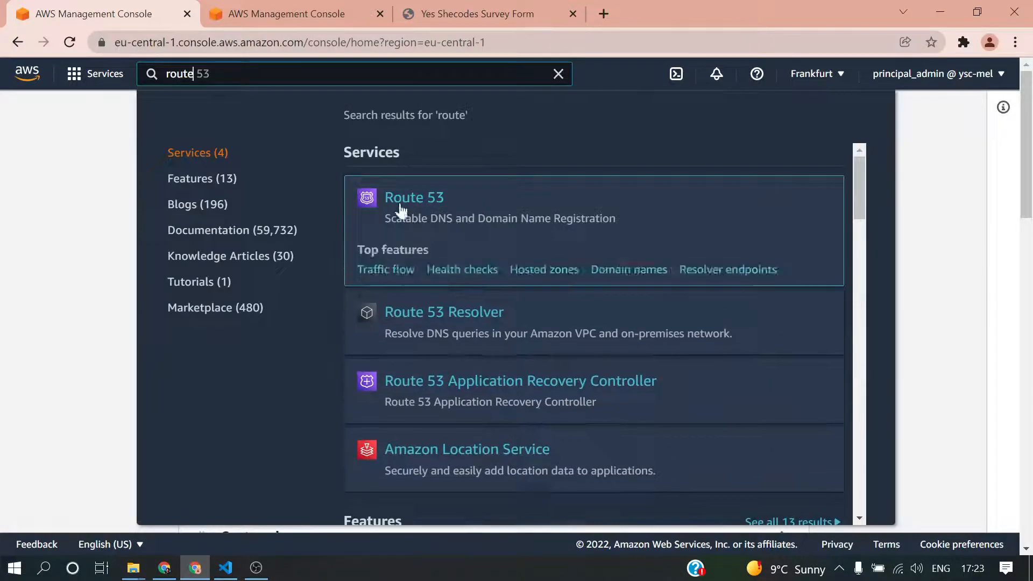
click(406, 204)
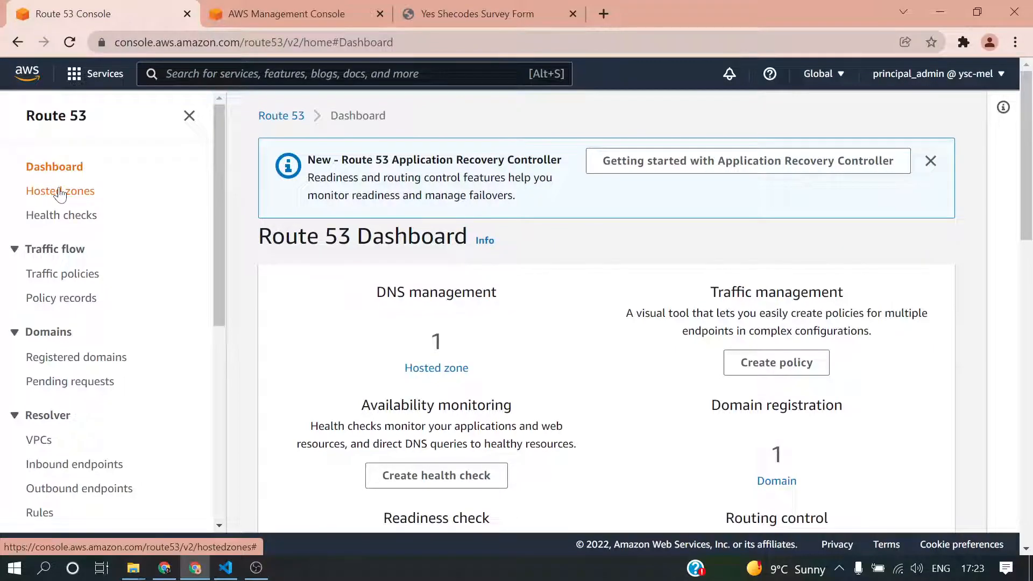
click(64, 358)
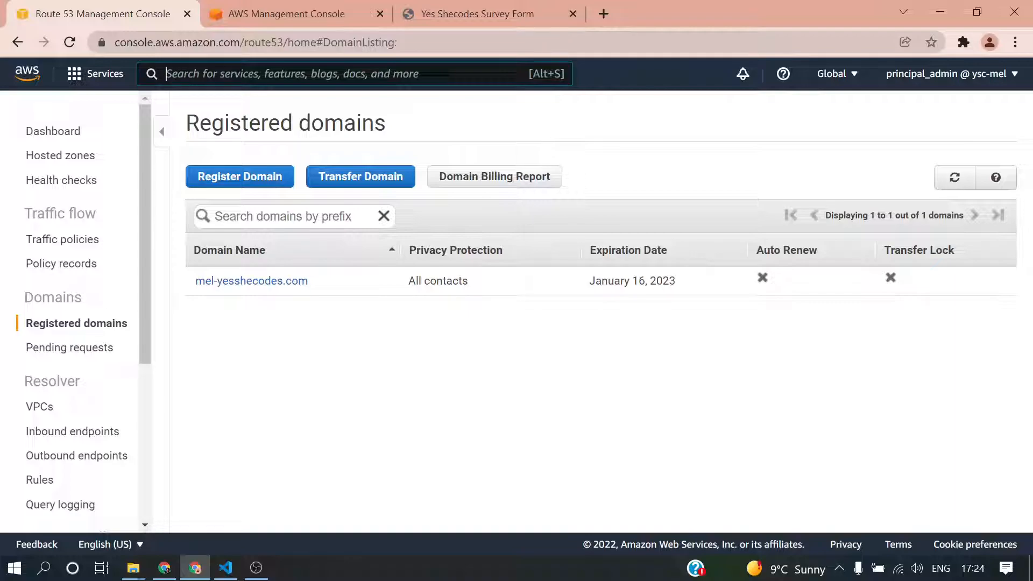
Find the S3 service in the second AWS console page and open its bucket list
click(265, 15)
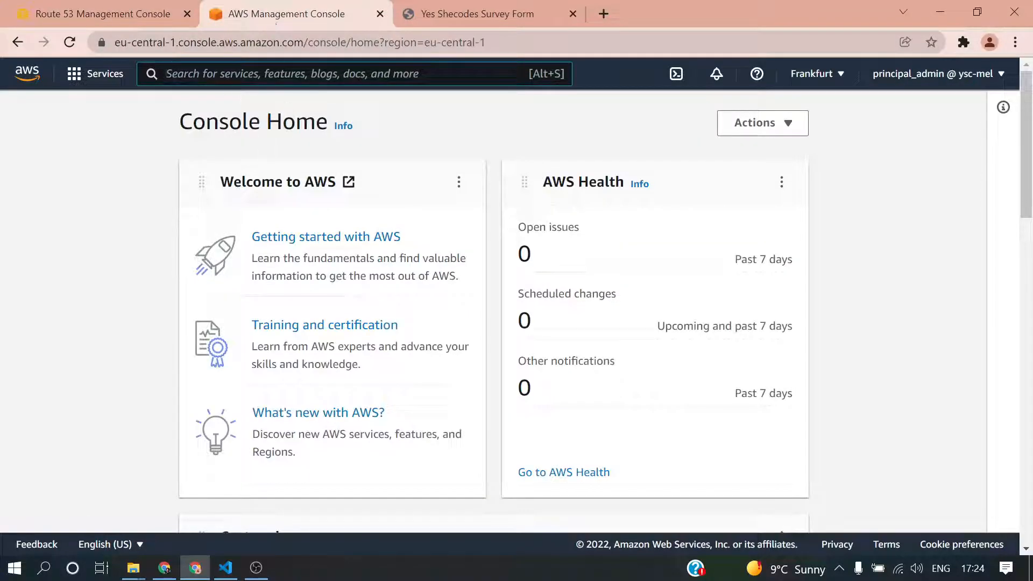
key(alt+s)
text(s3)
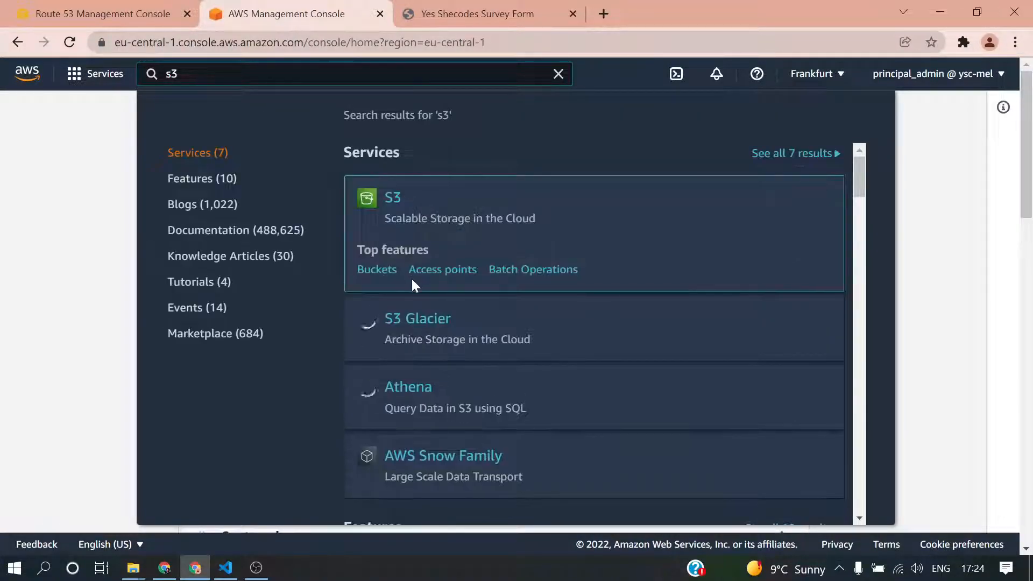
click(380, 270)
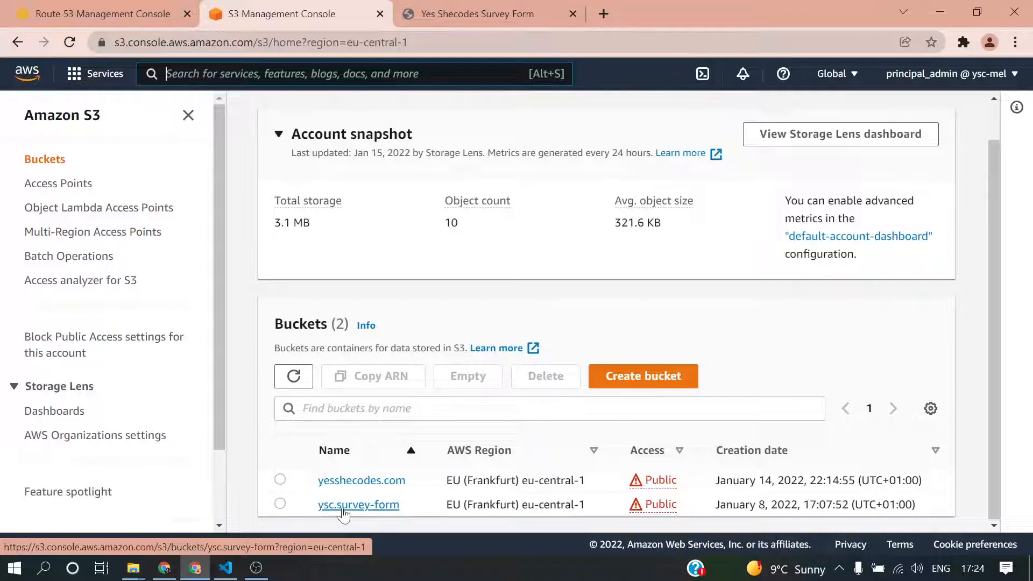
Compare the survey form's web address and the existing S3 bucket names with the domain registered in Route 53
click(447, 14)
click(532, 42)
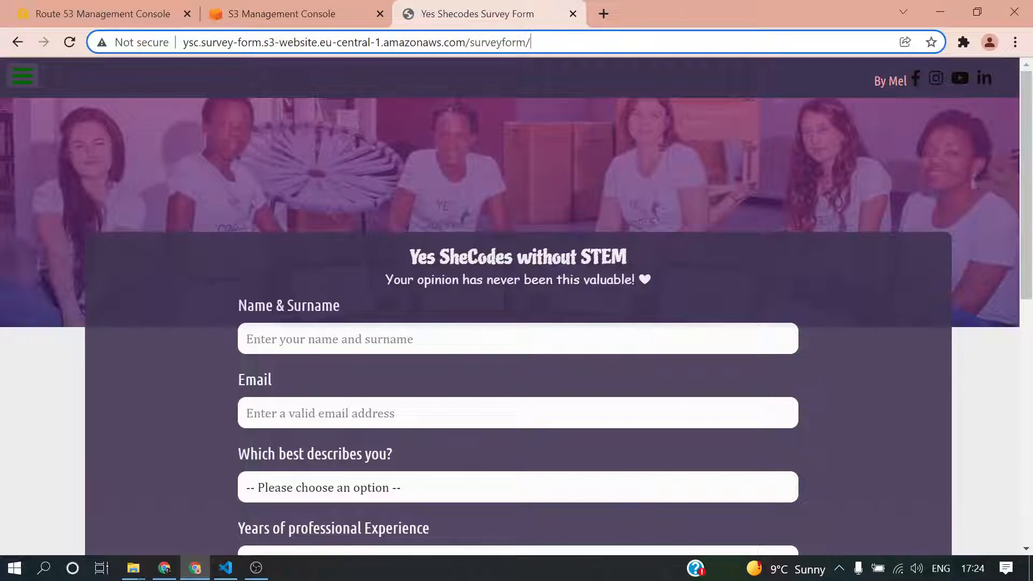
click(317, 15)
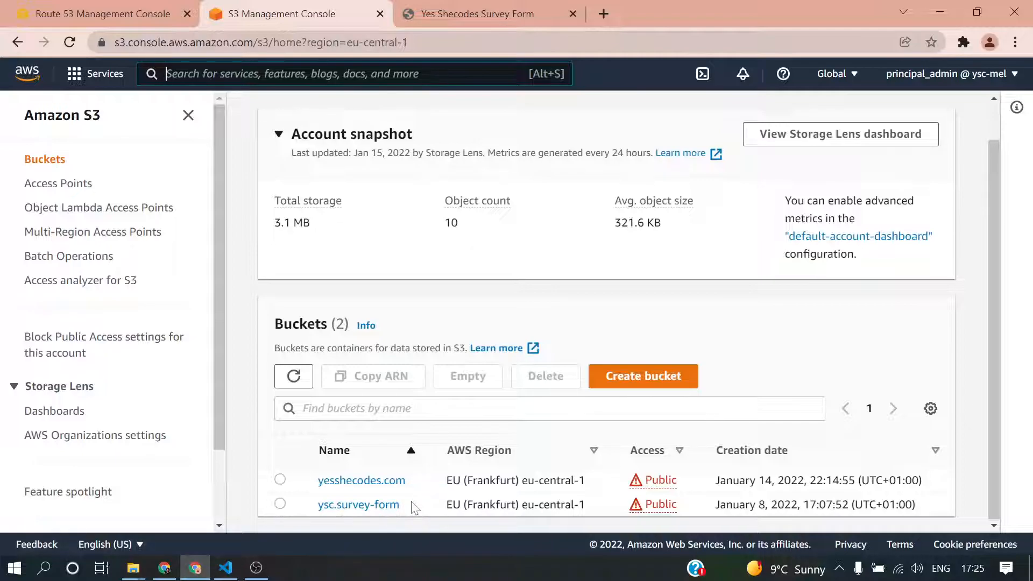
click(102, 17)
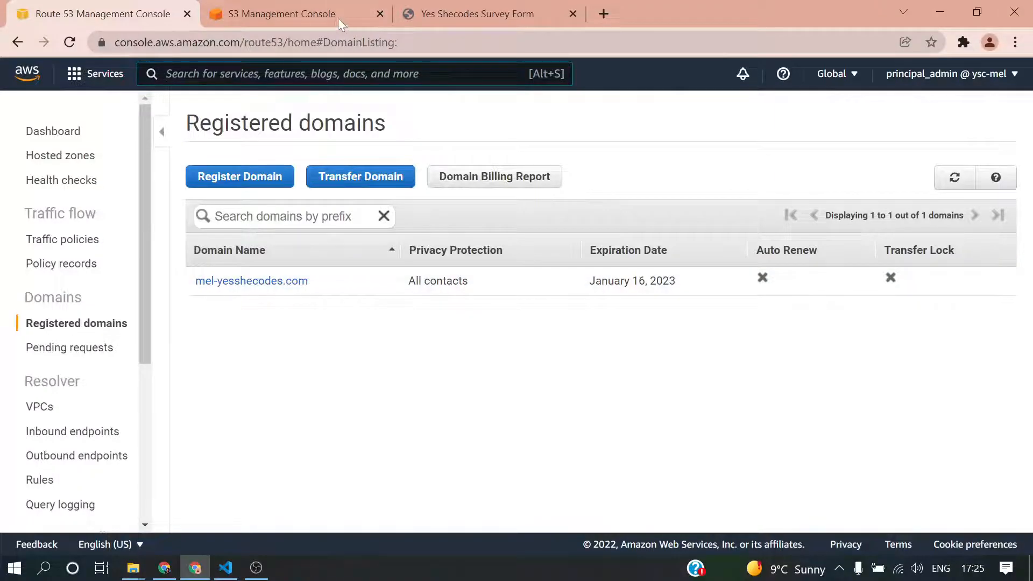
click(295, 12)
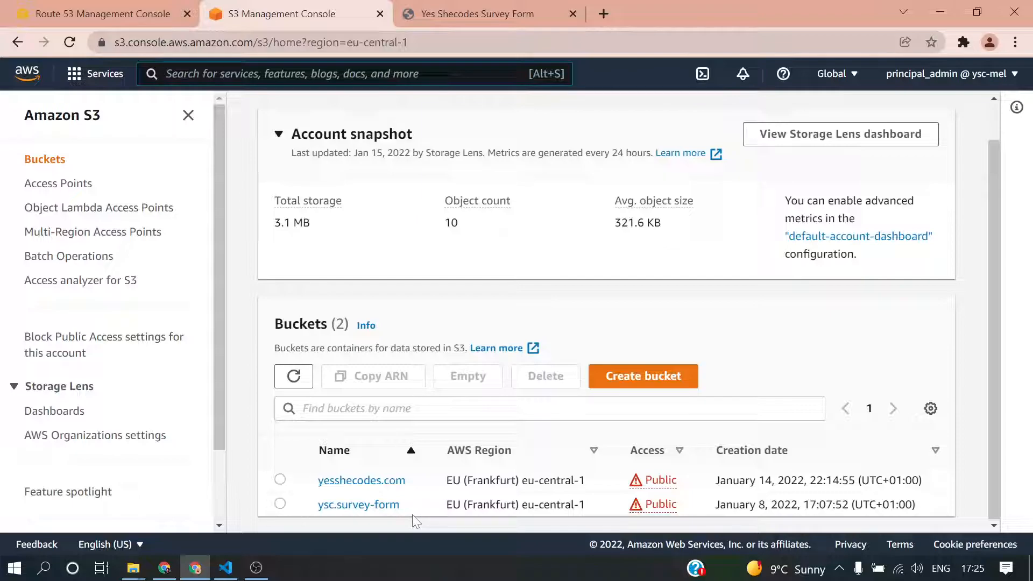
click(130, 23)
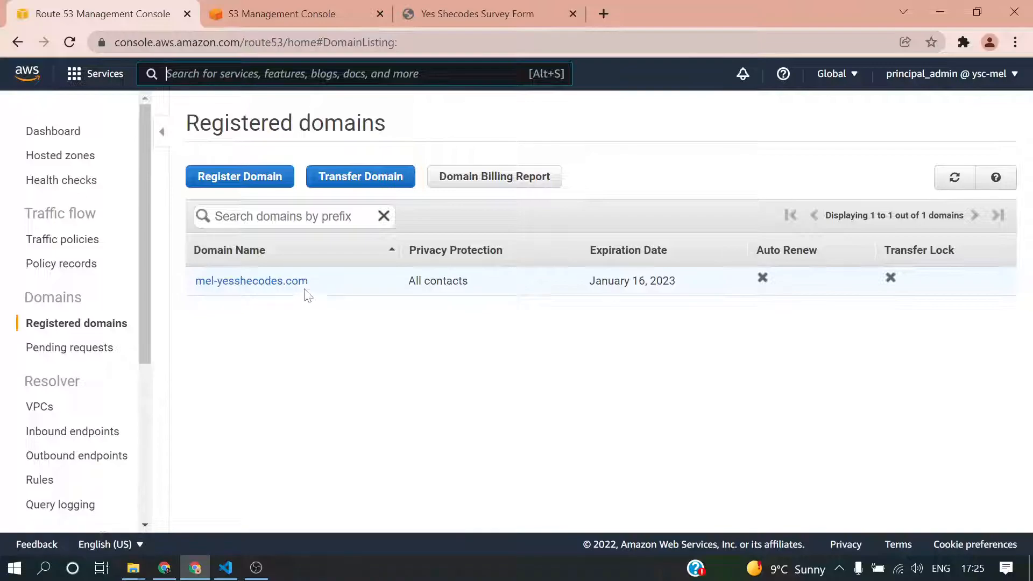
click(296, 9)
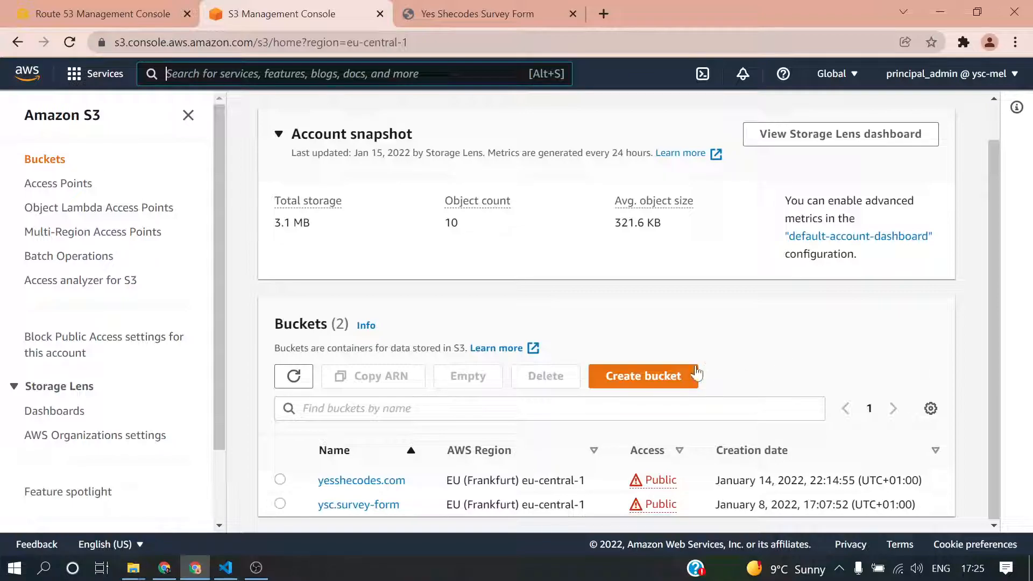
click(130, 19)
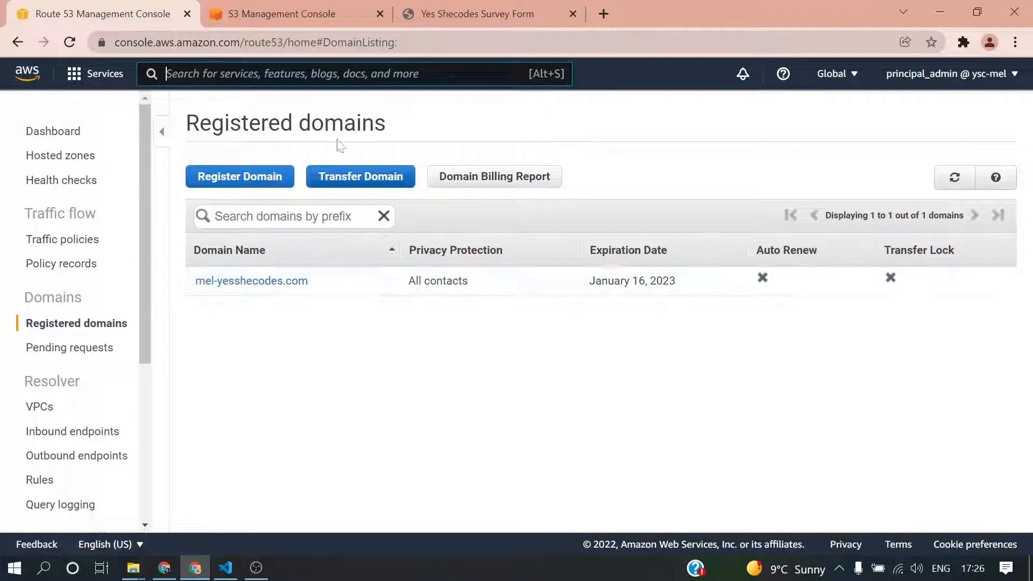
Start a new S3 bucket and name it mel-yesshecodes.com by copying the registered domain name from Route 53
click(321, 14)
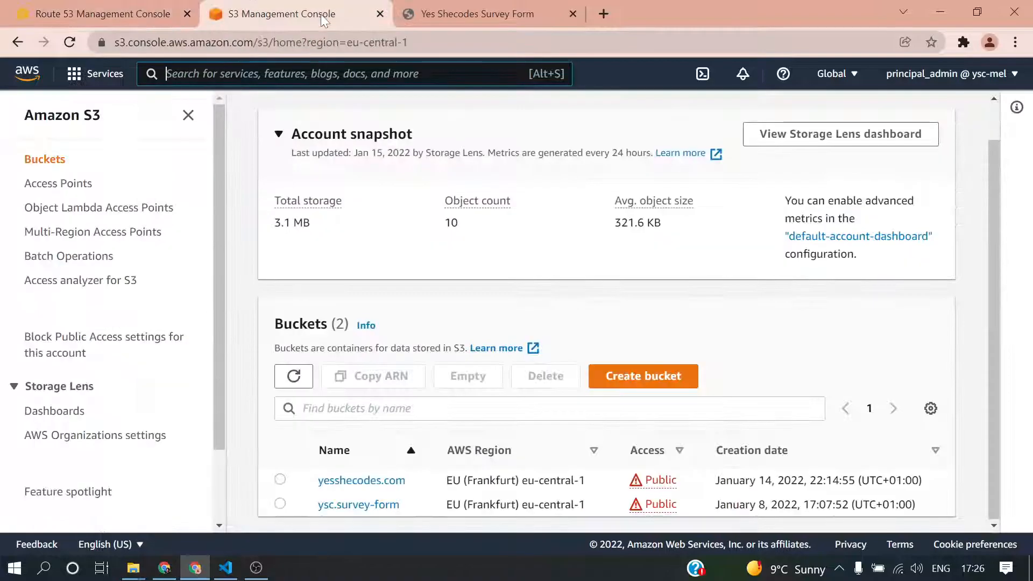
click(644, 380)
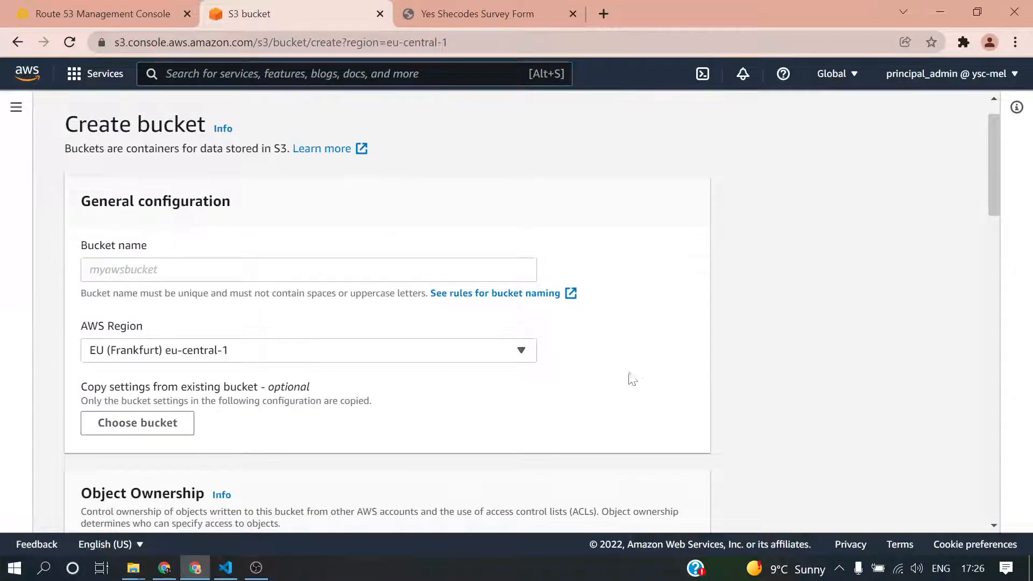
click(102, 14)
drag(328, 279, 187, 281)
key(ctrl+c)
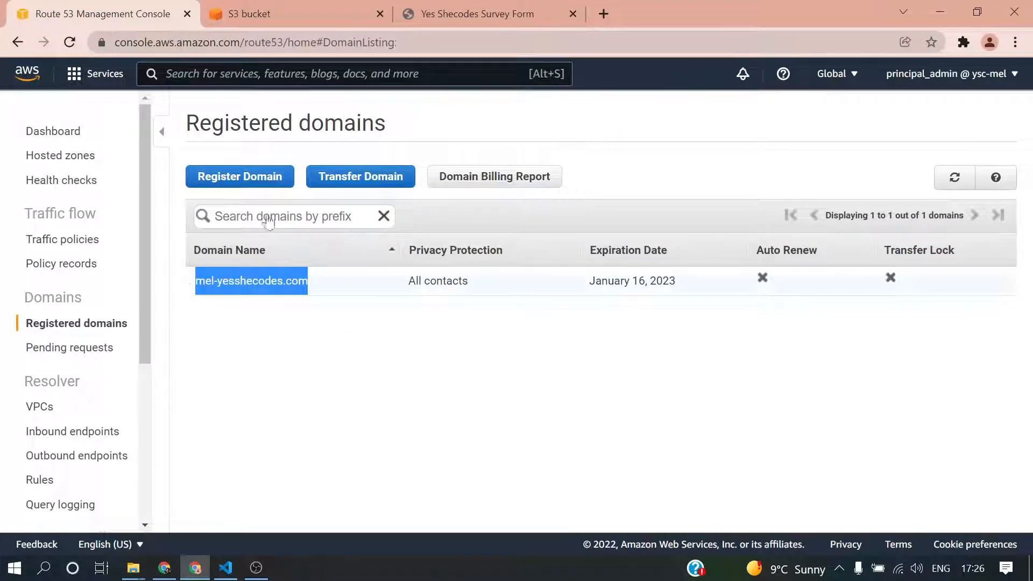
click(312, 12)
click(180, 274)
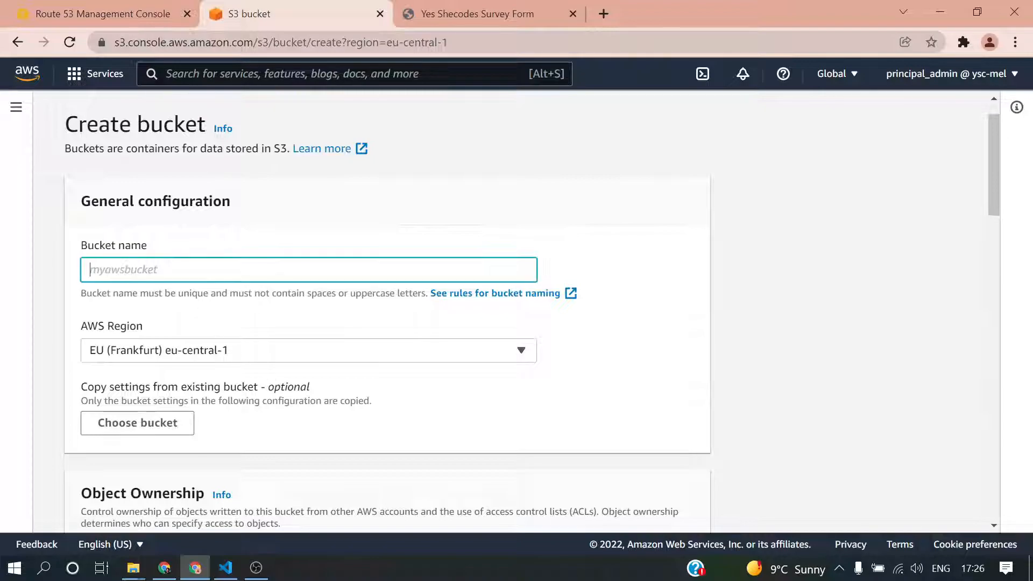
key(ctrl+v)
scroll(339, 361, down, 3)
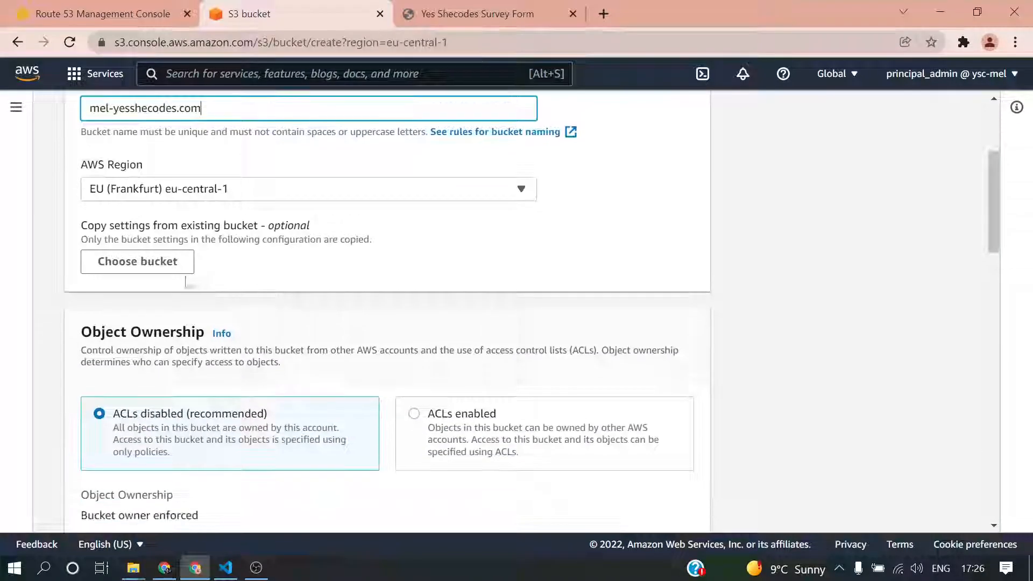
Turn off Block all public access for the new mel-yesshecodes.com bucket
scroll(226, 292, down, 4)
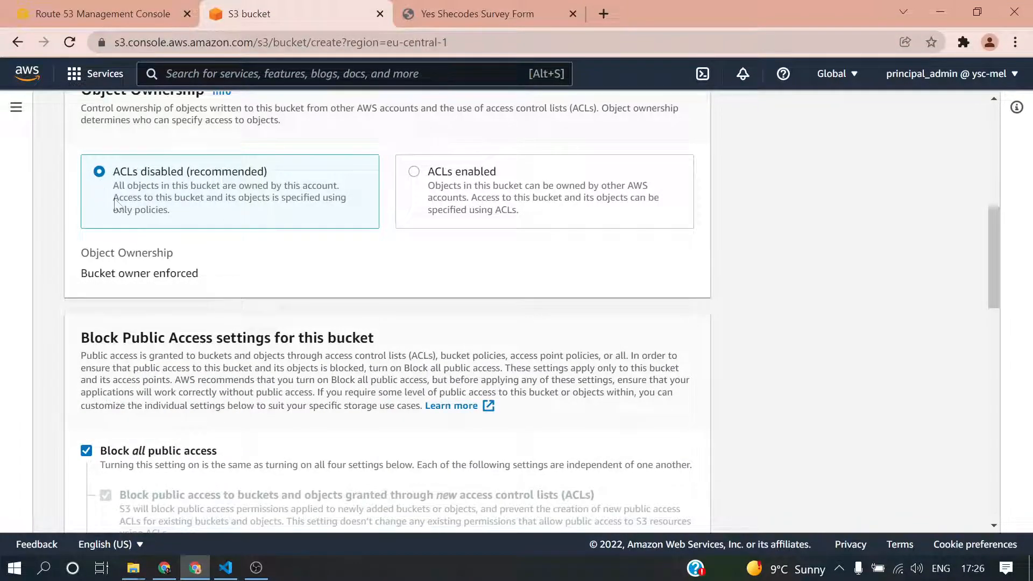
scroll(114, 204, down, 4)
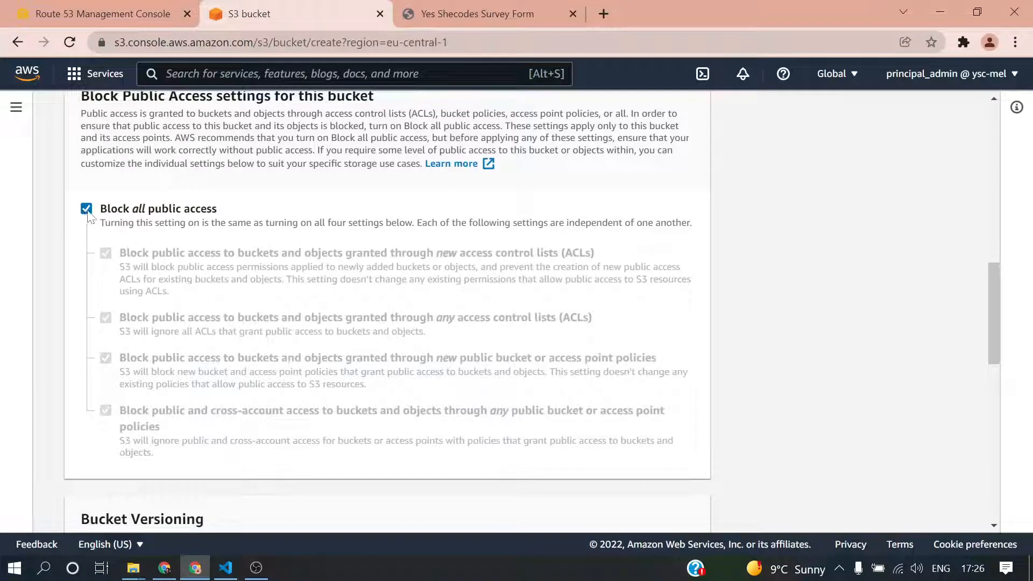
click(87, 209)
scroll(192, 203, down, 3)
scroll(191, 203, up, 2)
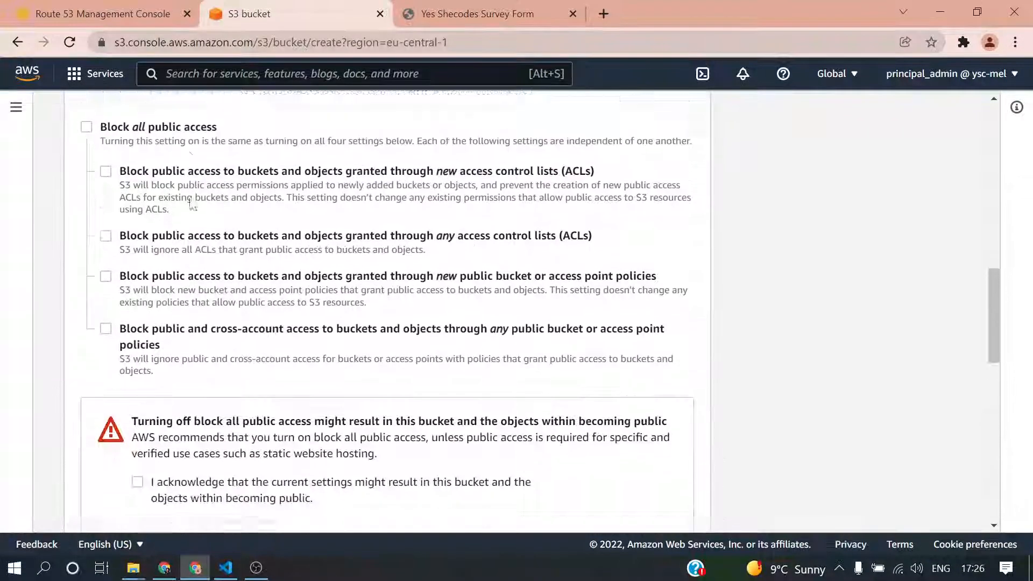
scroll(191, 203, up, 1)
Acknowledge that the bucket's contents might become public and create the bucket, leaving versioning and default encryption disabled
scroll(269, 266, down, 10)
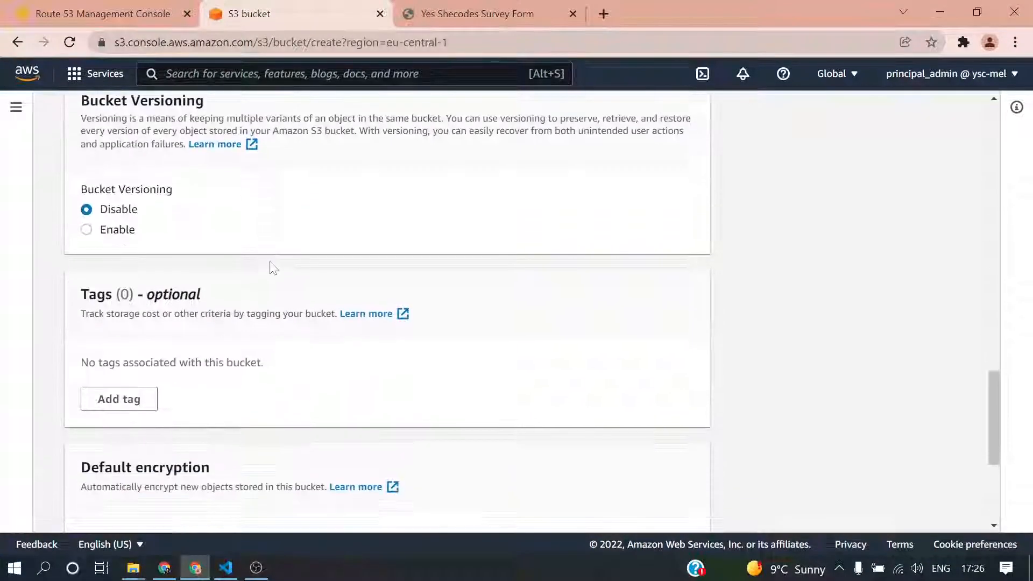
scroll(192, 239, down, 5)
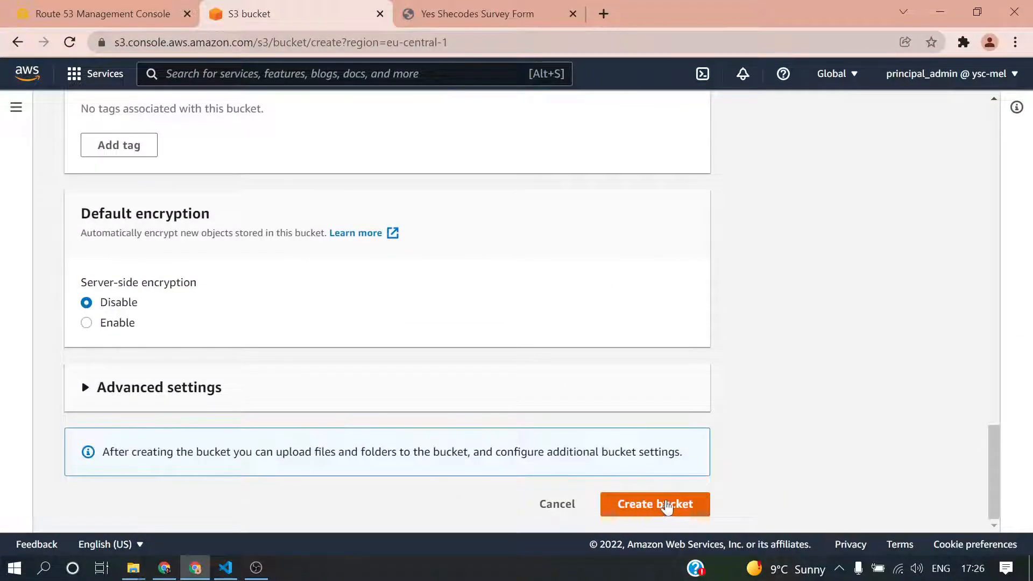
click(659, 505)
scroll(315, 358, up, 3)
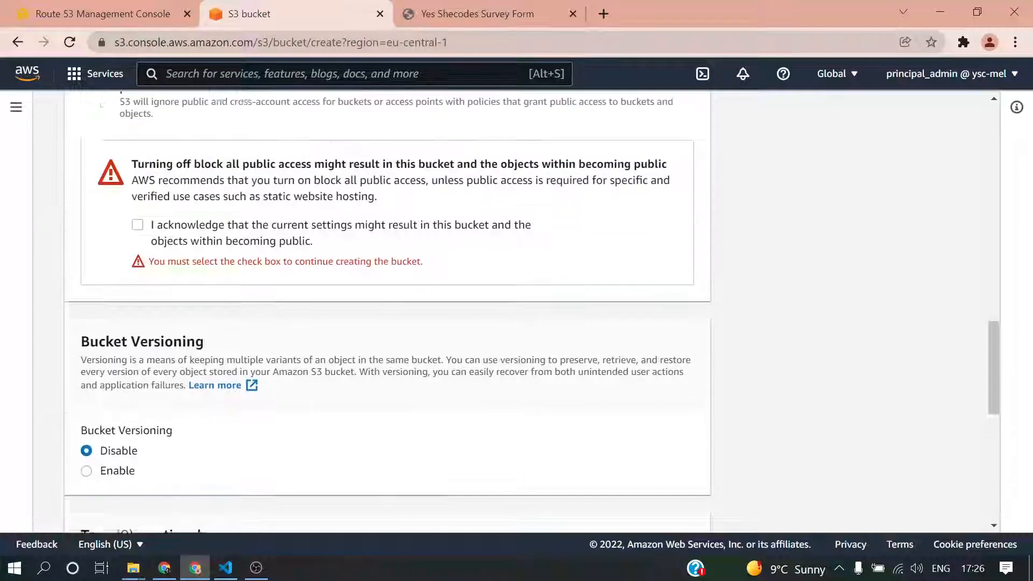
click(137, 274)
scroll(502, 357, down, 10)
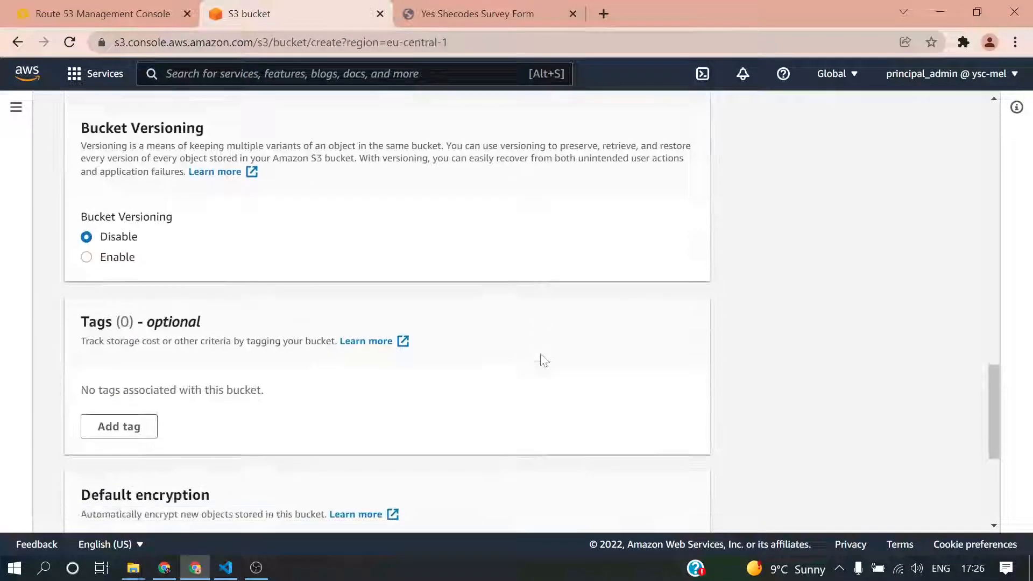
click(633, 507)
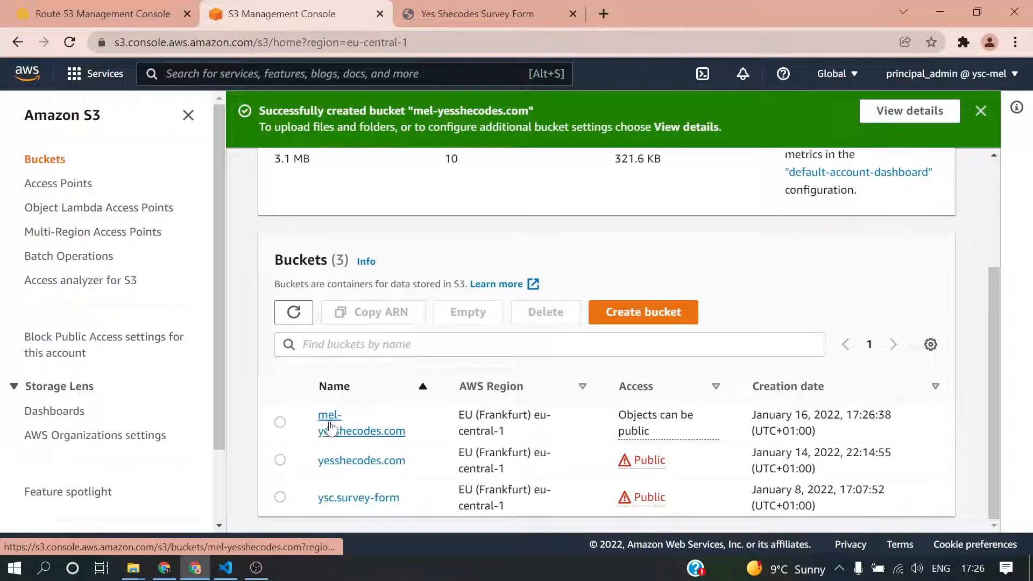
Open the mel-yesshecodes.com bucket and add the surveyform folder from the Desktop to a new upload
click(330, 428)
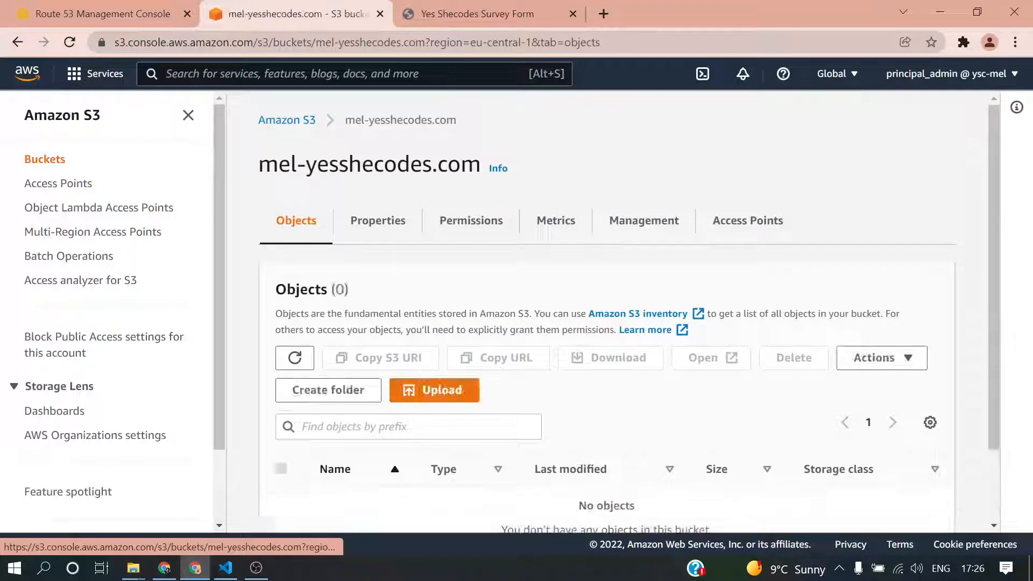
scroll(530, 411, down, 2)
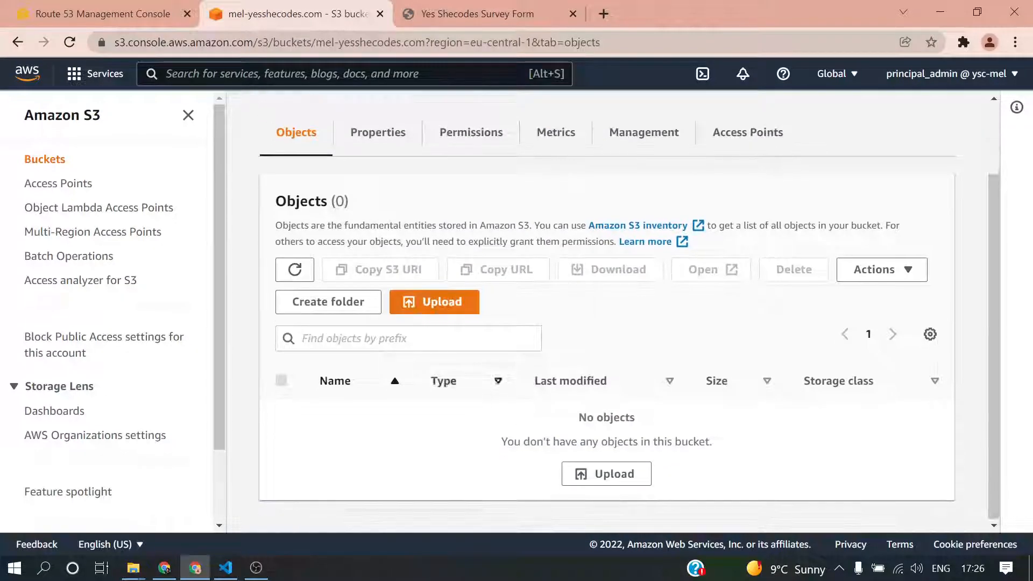
click(425, 308)
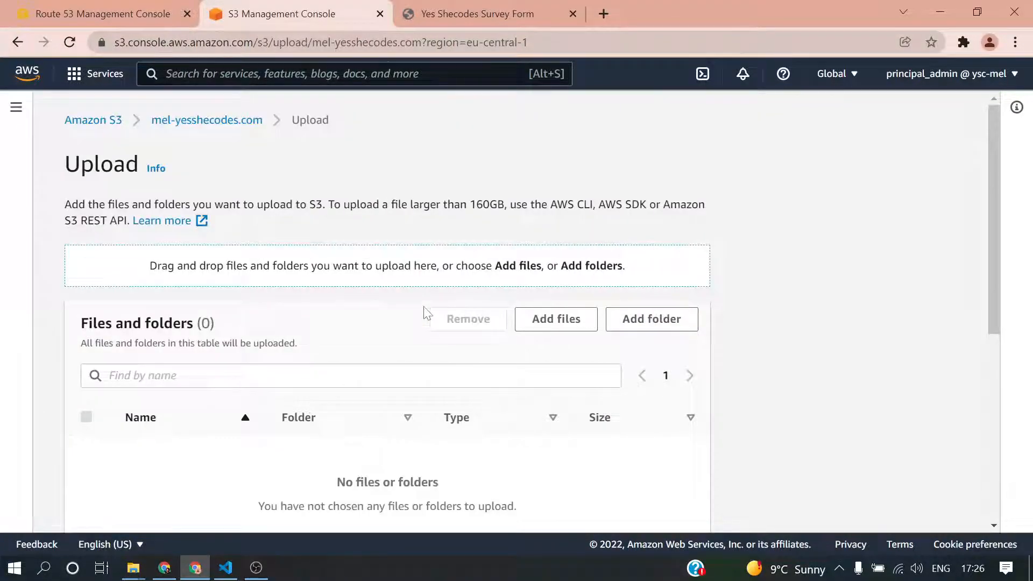
scroll(339, 363, down, 5)
scroll(341, 364, up, 3)
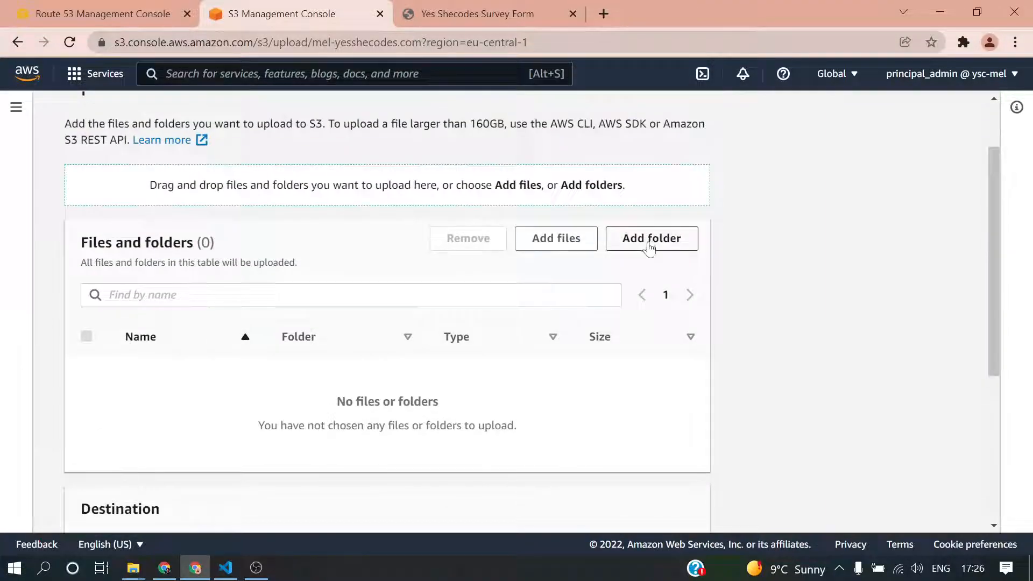
click(648, 242)
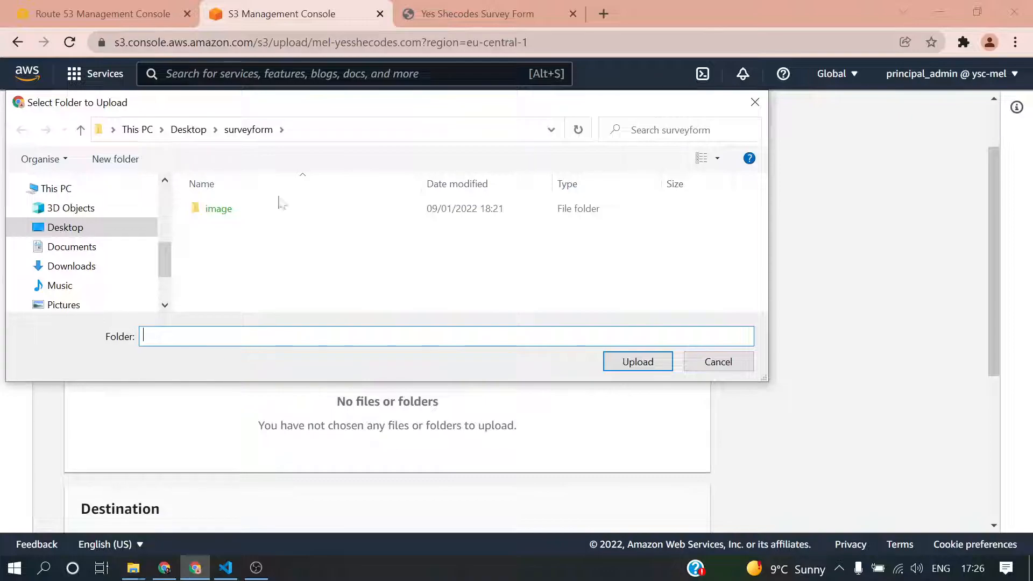
click(190, 129)
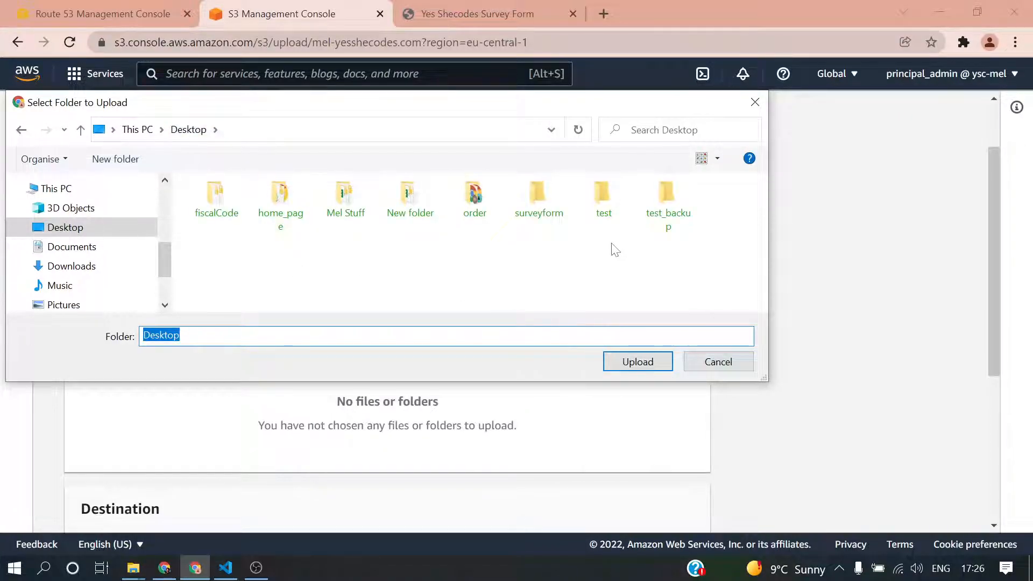
click(538, 199)
click(638, 360)
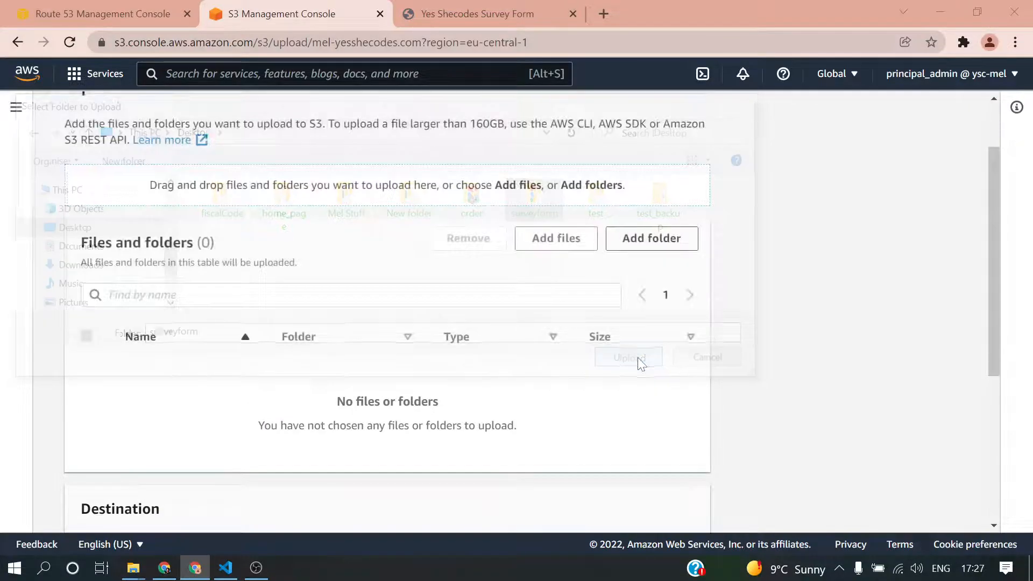
click(590, 150)
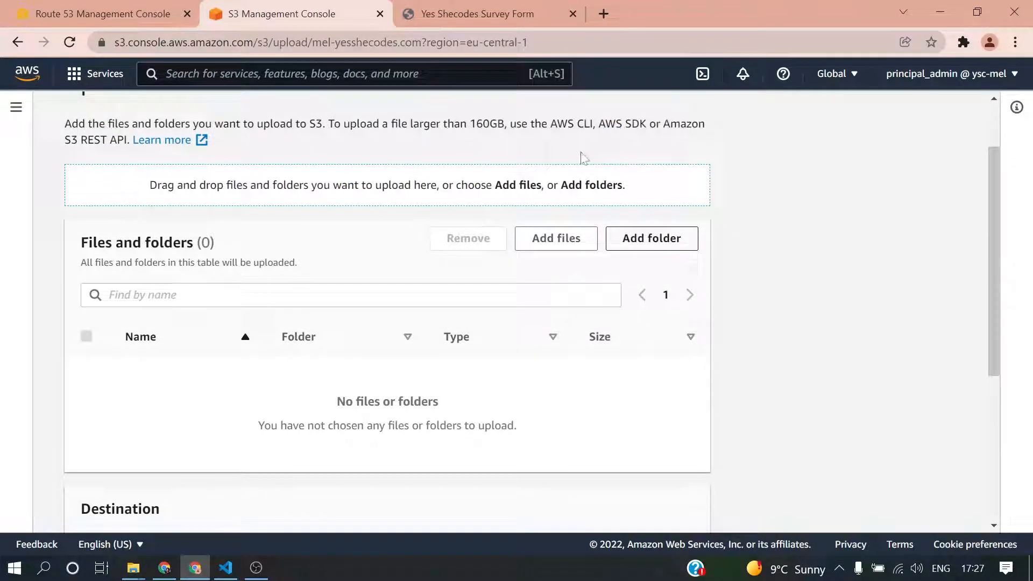
Check the listed surveyform files and upload them to the mel-yesshecodes.com bucket
scroll(403, 355, down, 5)
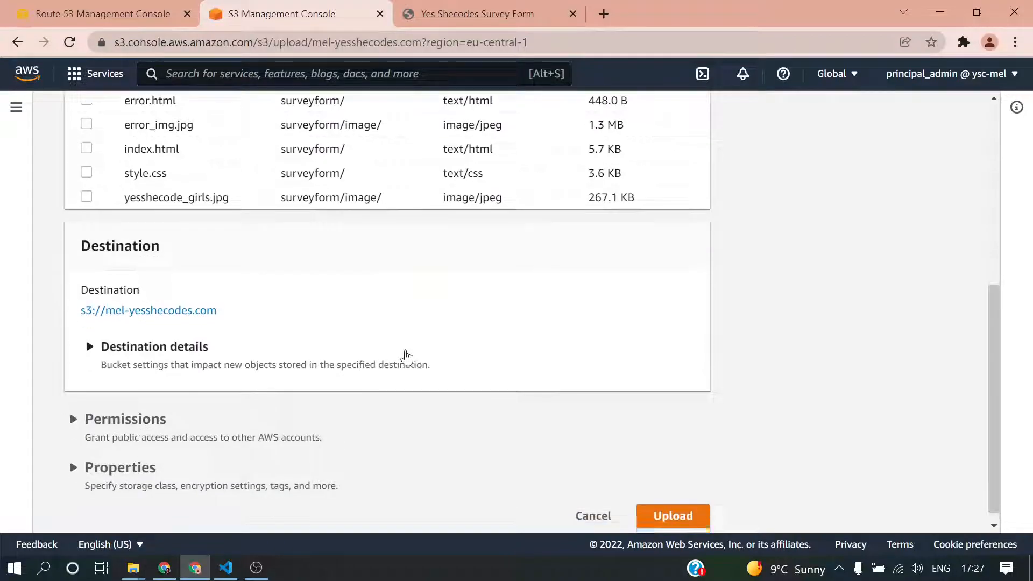
scroll(408, 353, up, 3)
scroll(410, 354, down, 3)
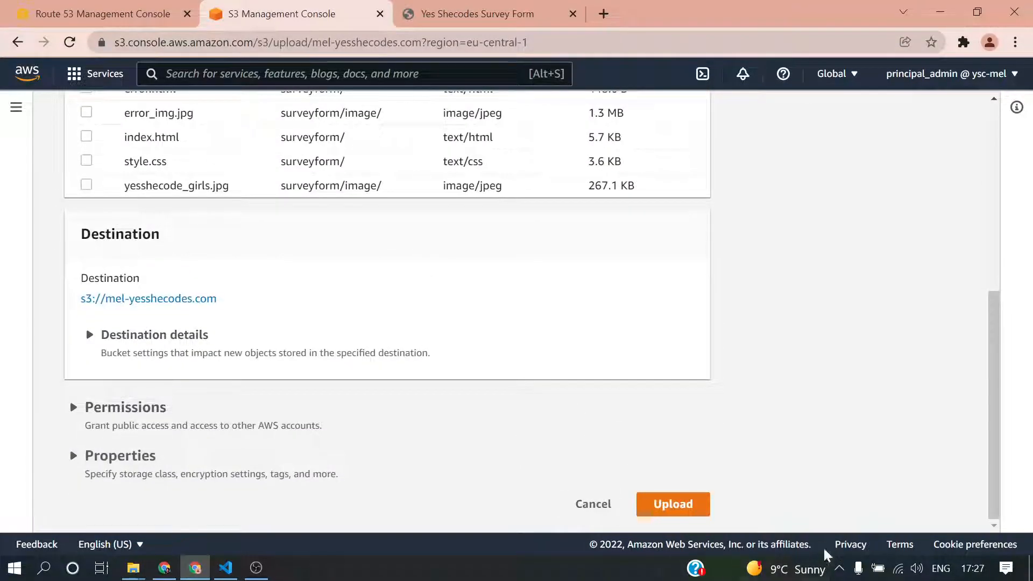
click(691, 504)
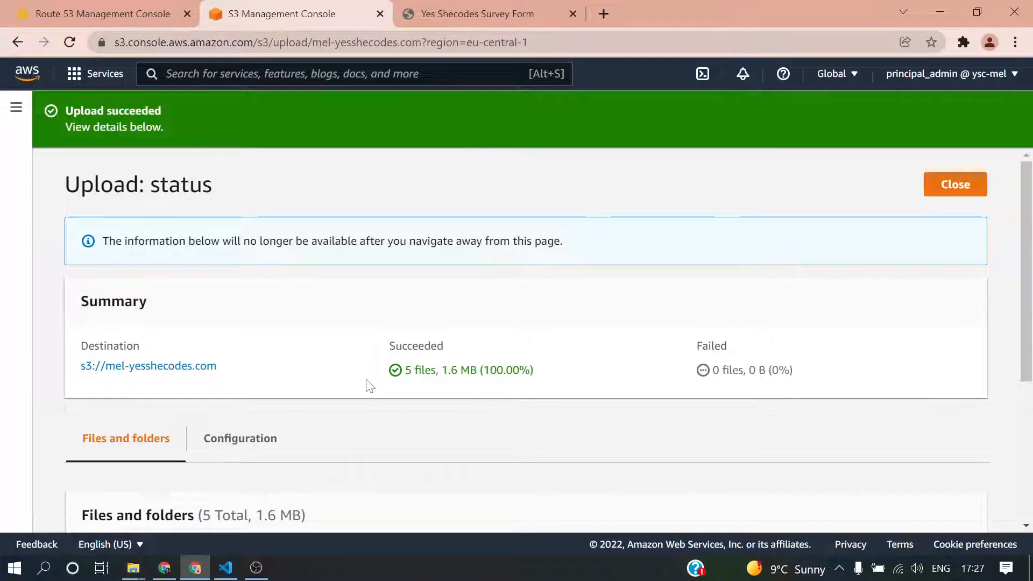
Enable static website hosting on the mel-yesshecodes.com bucket with index.html as the index document, and save the changes
click(162, 370)
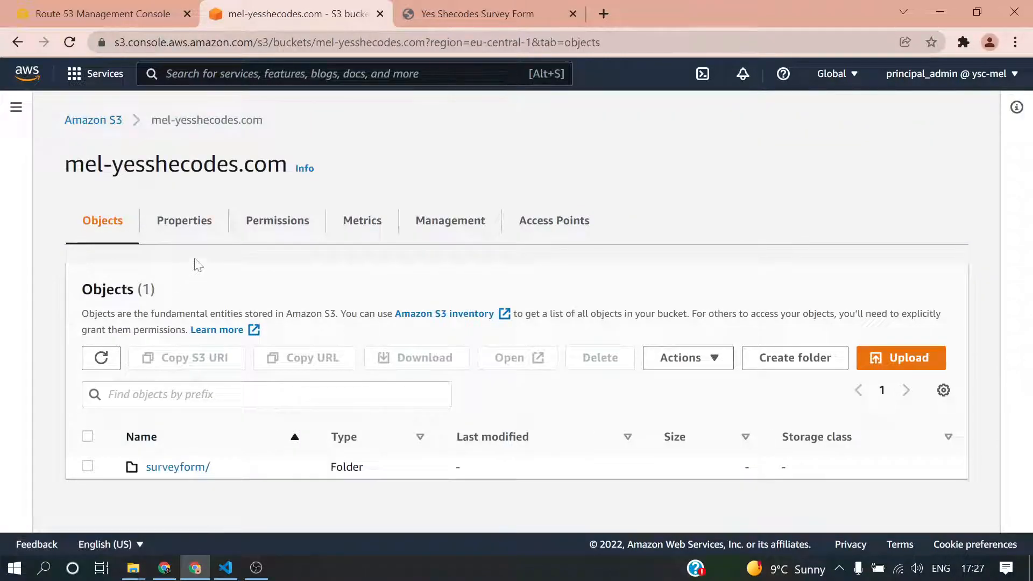
click(185, 224)
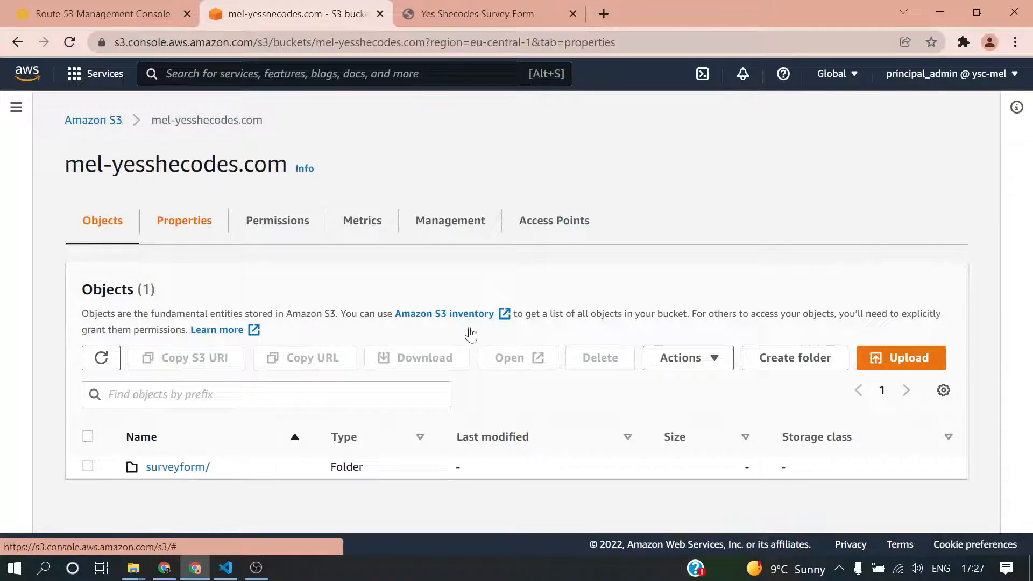
scroll(492, 334, down, 10)
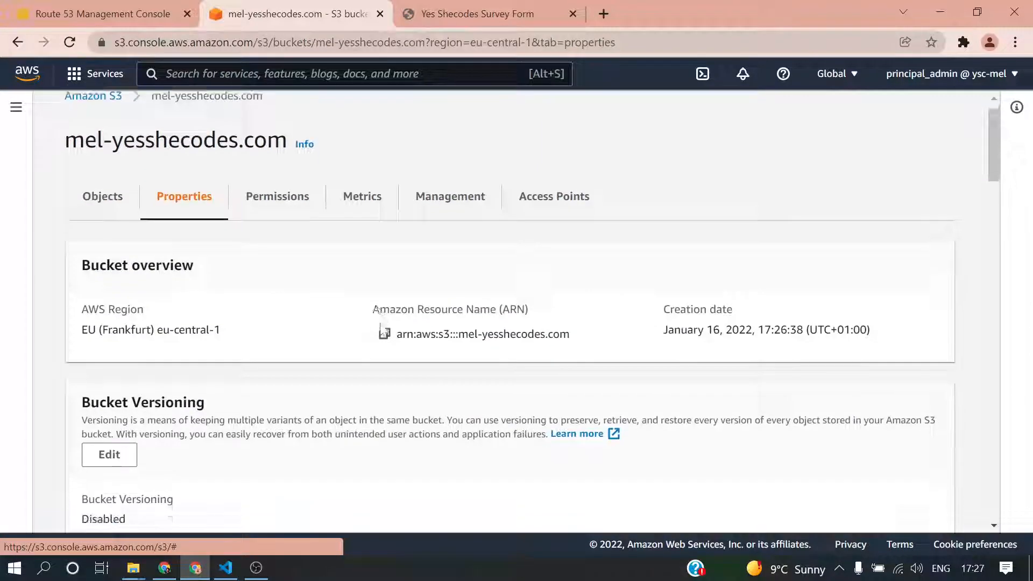
scroll(391, 330, down, 15)
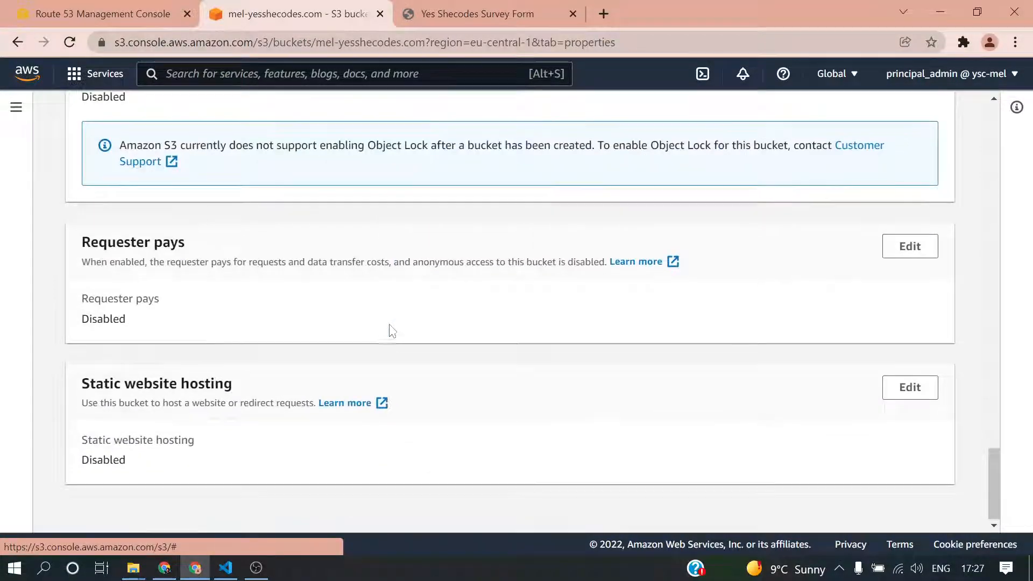
click(908, 388)
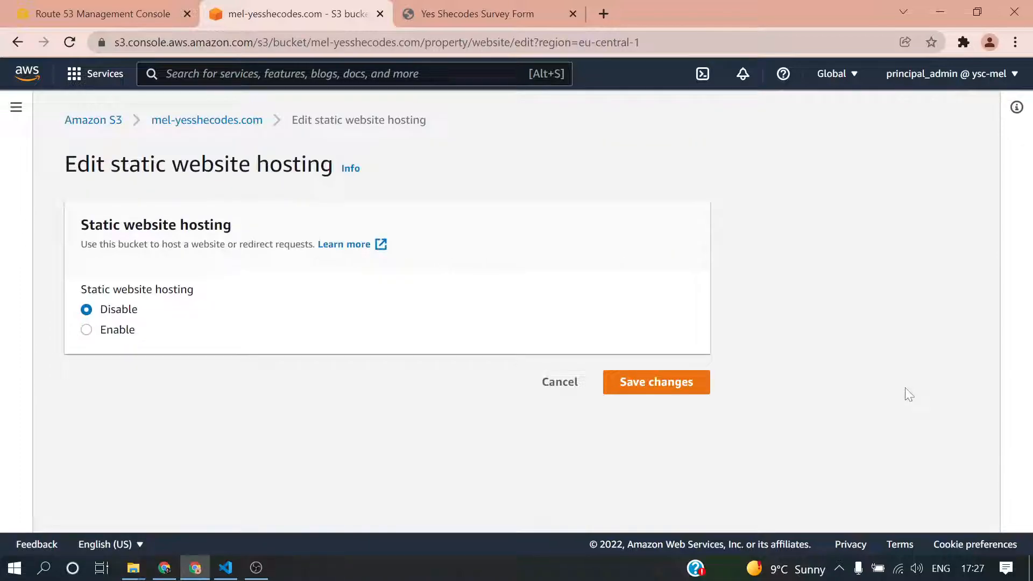
click(86, 330)
scroll(663, 351, down, 12)
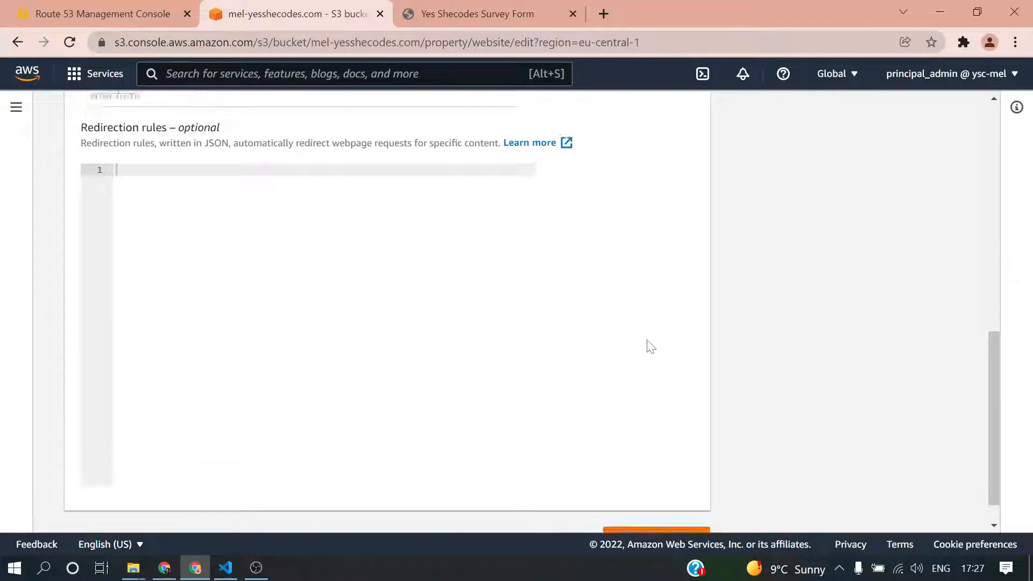
scroll(651, 347, up, 4)
click(309, 235)
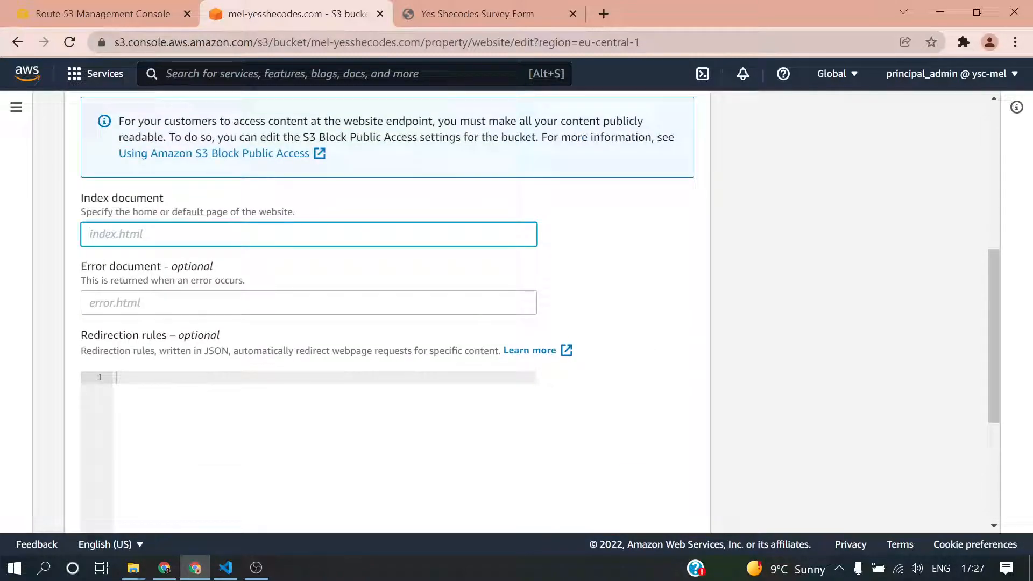
text(index.html)
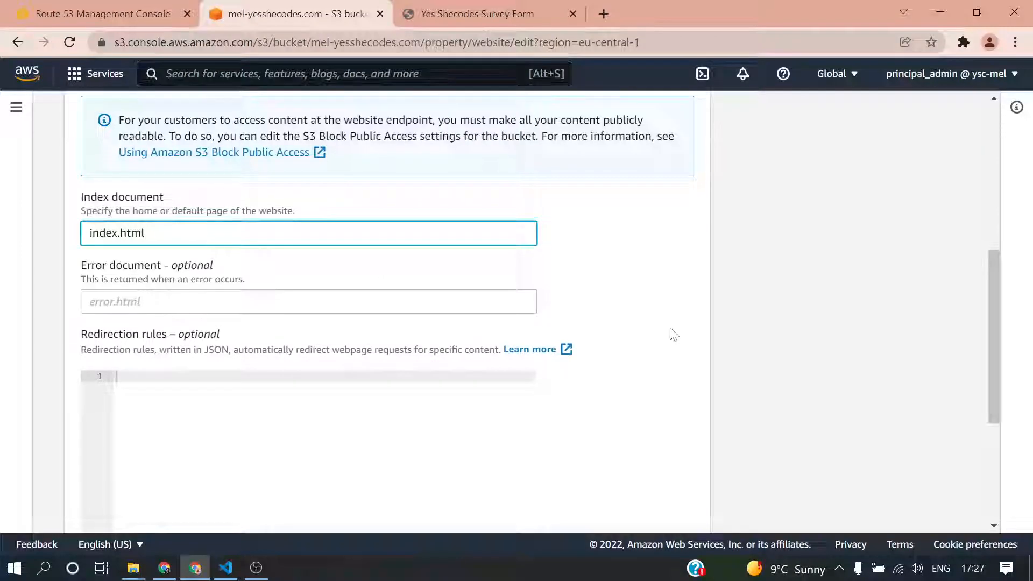
scroll(669, 334, down, 5)
click(654, 503)
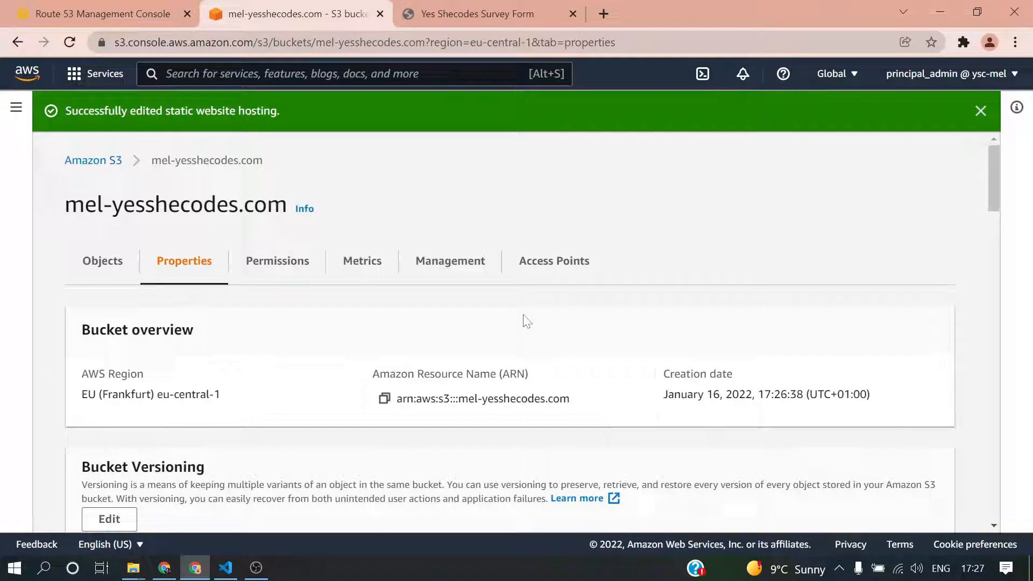
Review the mel-yesshecodes.com bucket's permissions, including its public access settings and bucket policy
click(277, 263)
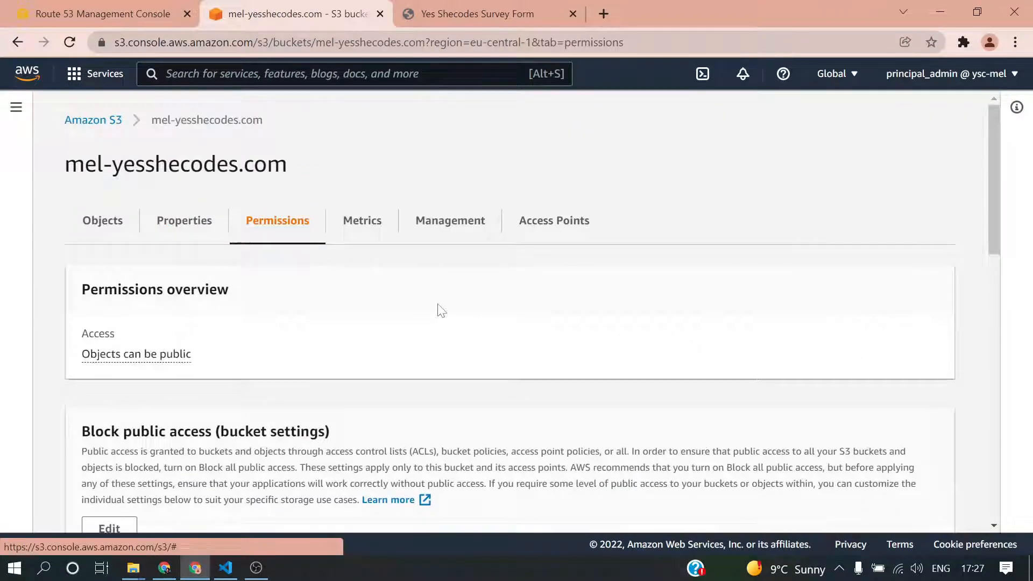
scroll(452, 296, down, 10)
scroll(452, 296, up, 3)
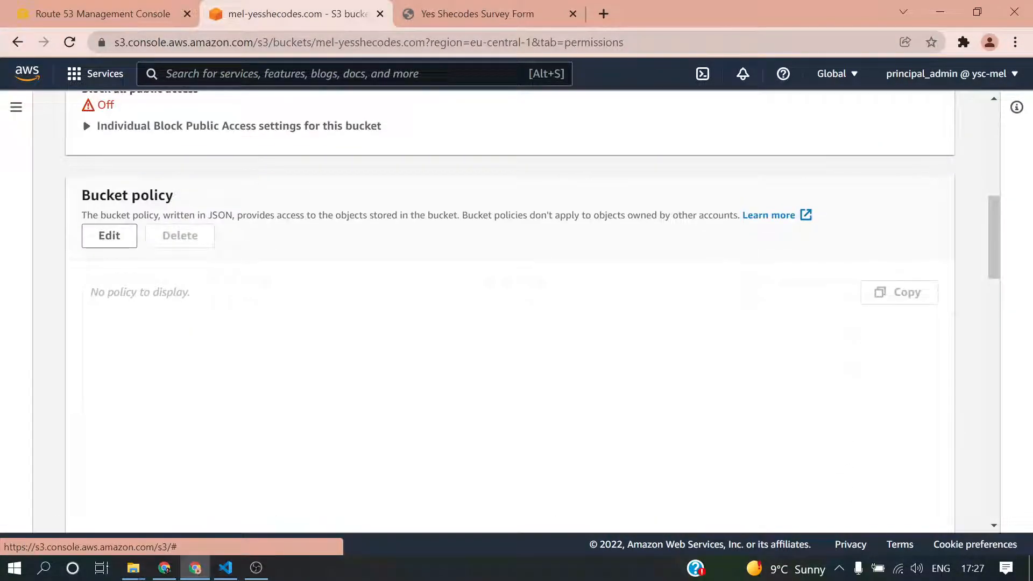
scroll(506, 312, up, 8)
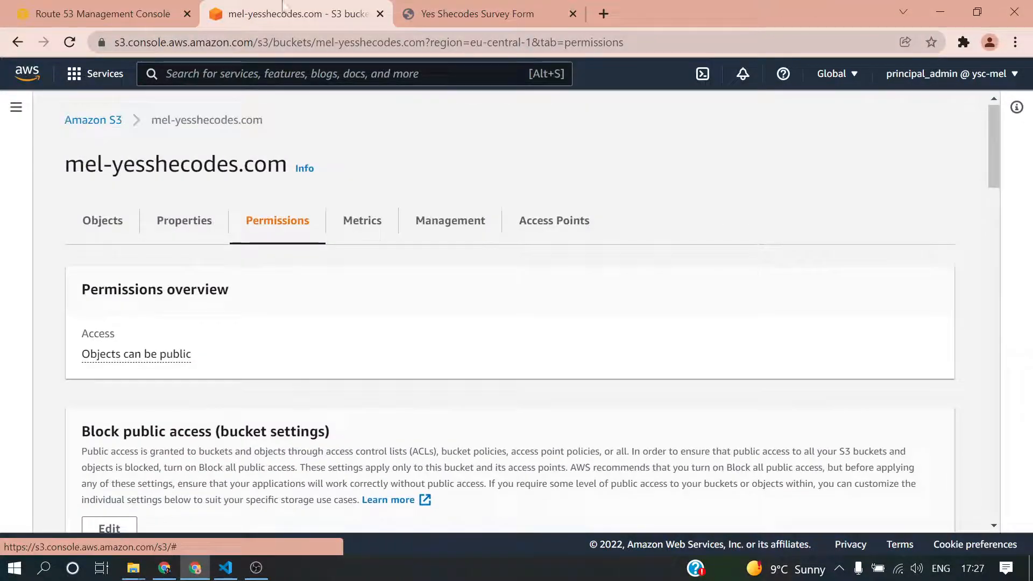
Duplicate the bucket's console page in the browser and open the list of all S3 buckets in the copy
right_click(289, 21)
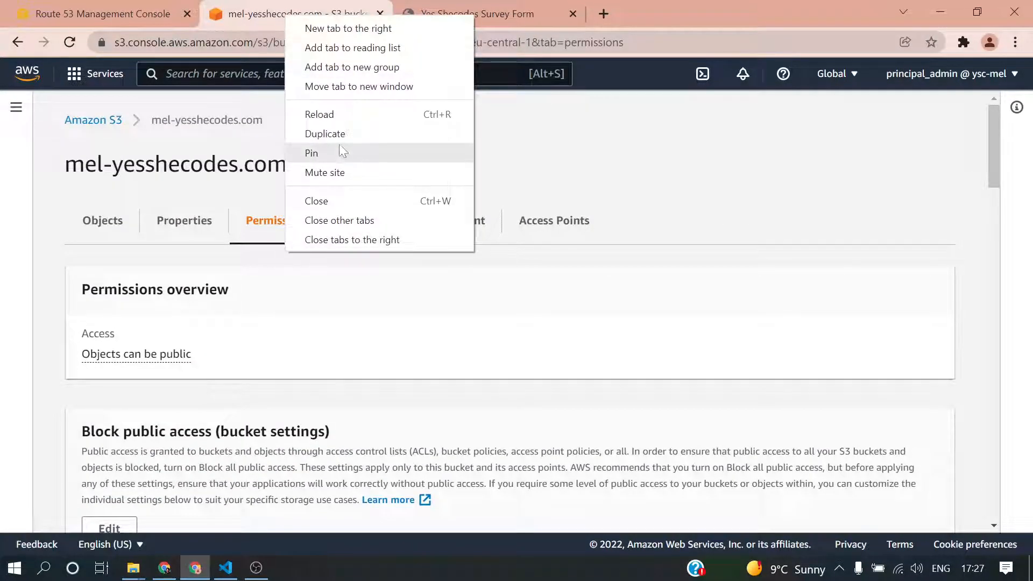
key(Escape)
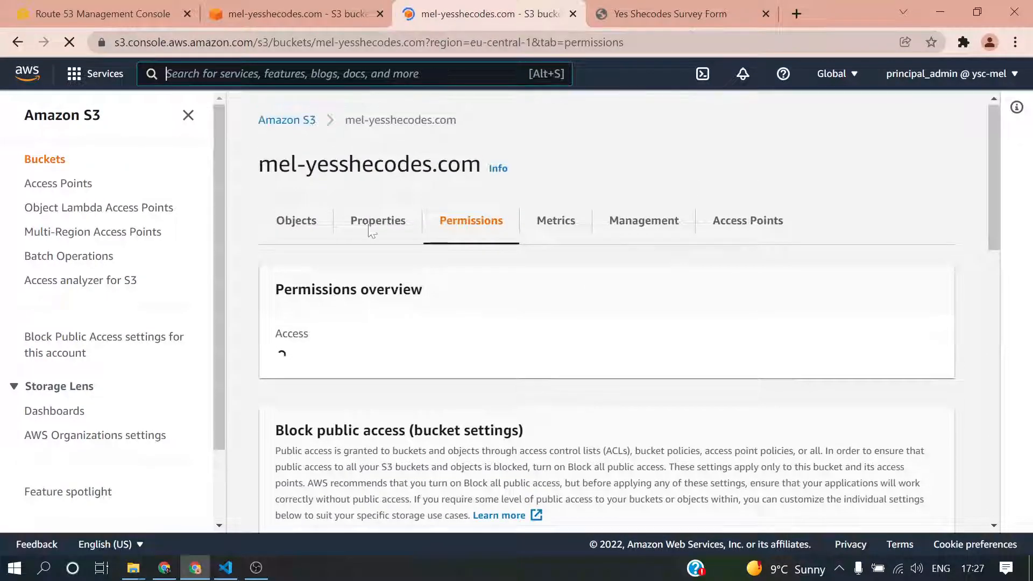
click(294, 122)
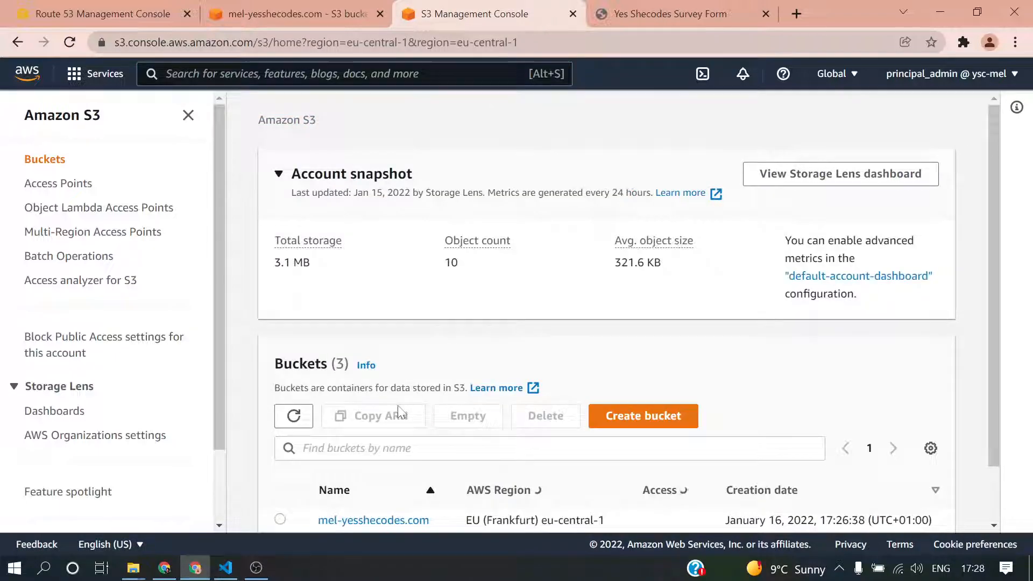
scroll(396, 412, down, 2)
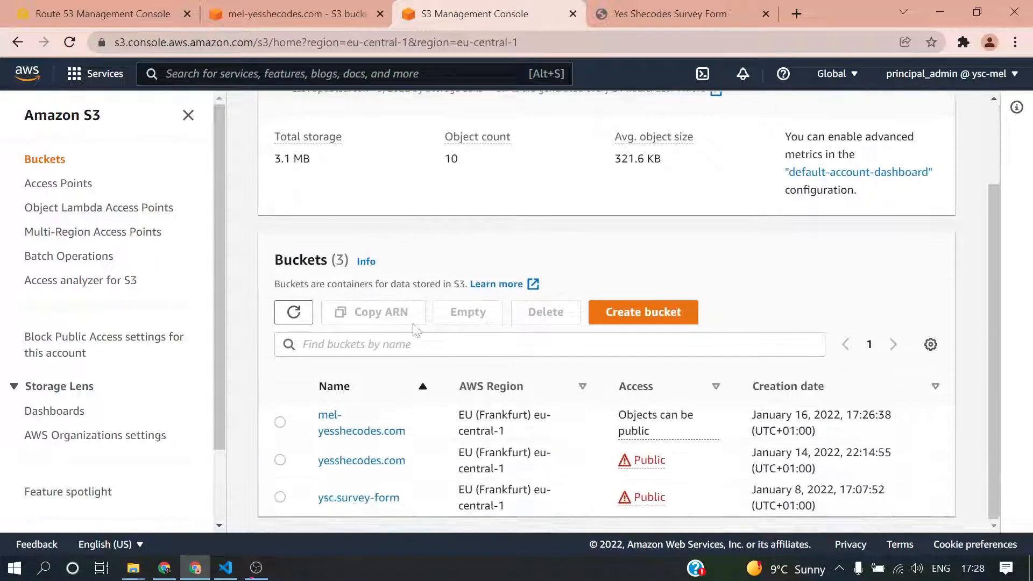
Open the permissions of the ysc.survey-form bucket and copy its entire bucket policy
click(358, 497)
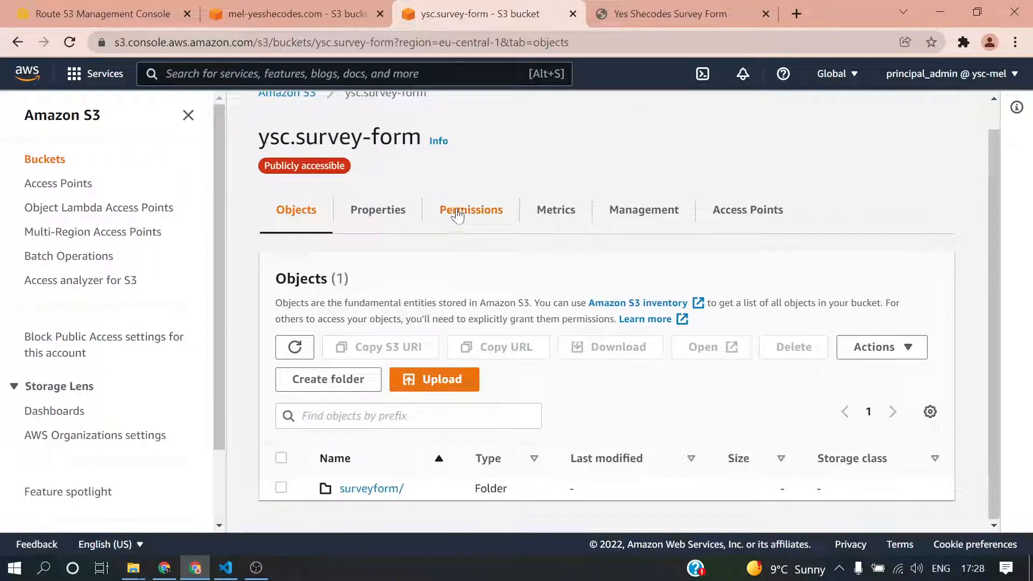
click(454, 212)
scroll(454, 213, down, 9)
scroll(608, 313, down, 3)
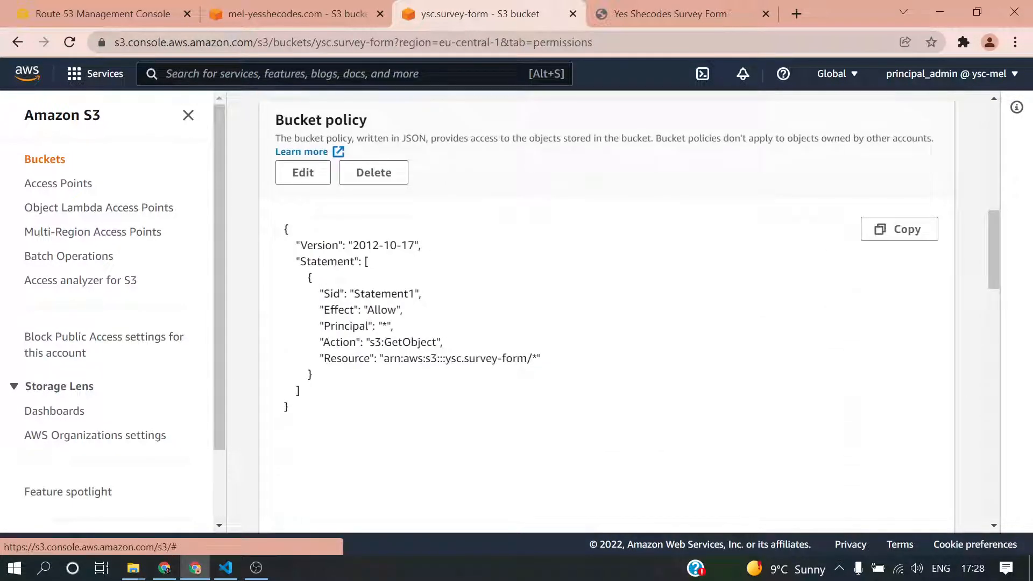
click(540, 371)
key(ctrl+a)
key(ctrl+c)
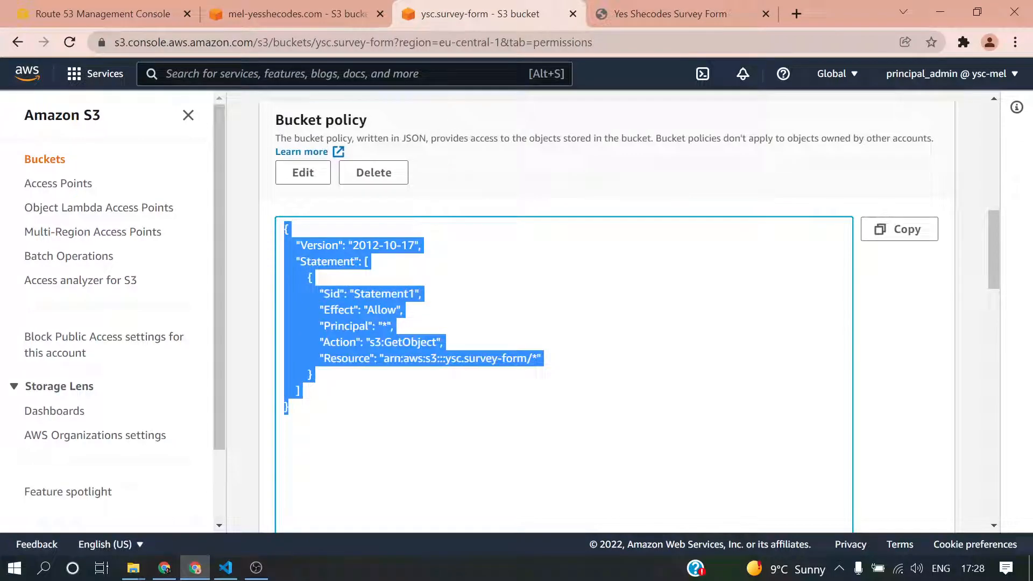
Edit the mel-yesshecodes.com bucket's policy and replace the entire default JSON with the policy copied from ysc.survey-form
click(275, 7)
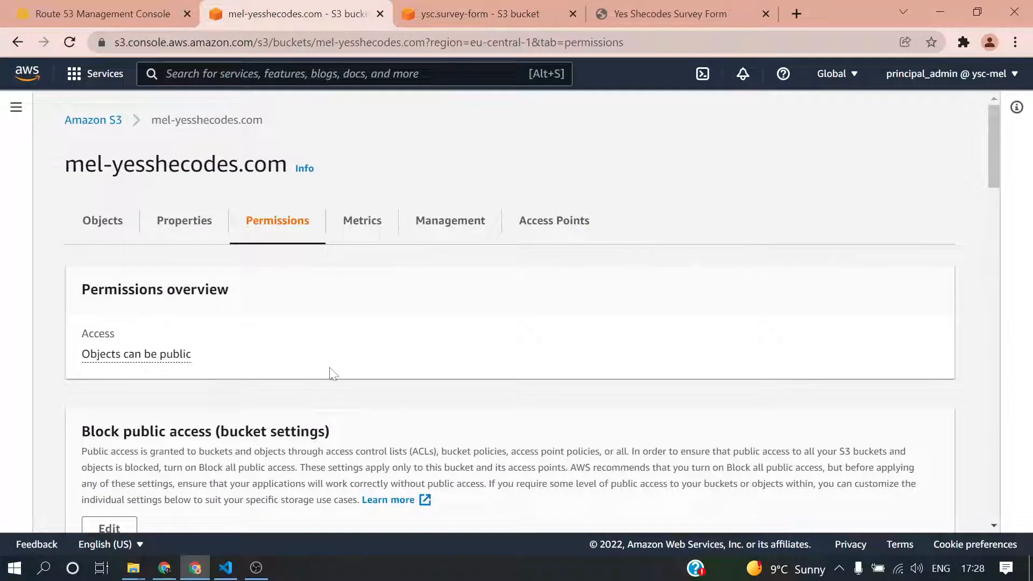
scroll(365, 353, down, 10)
click(108, 156)
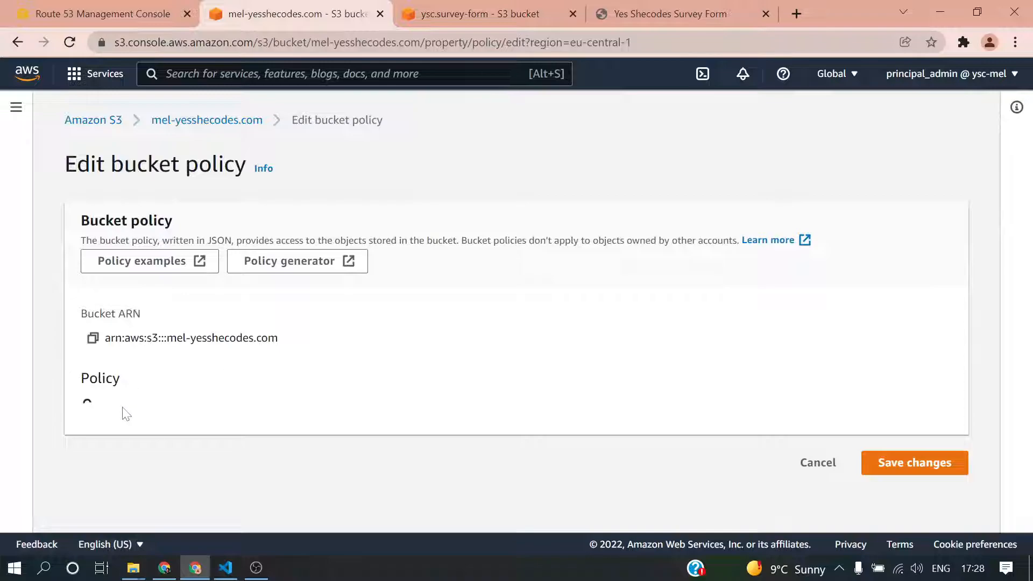
scroll(679, 484, down, 3)
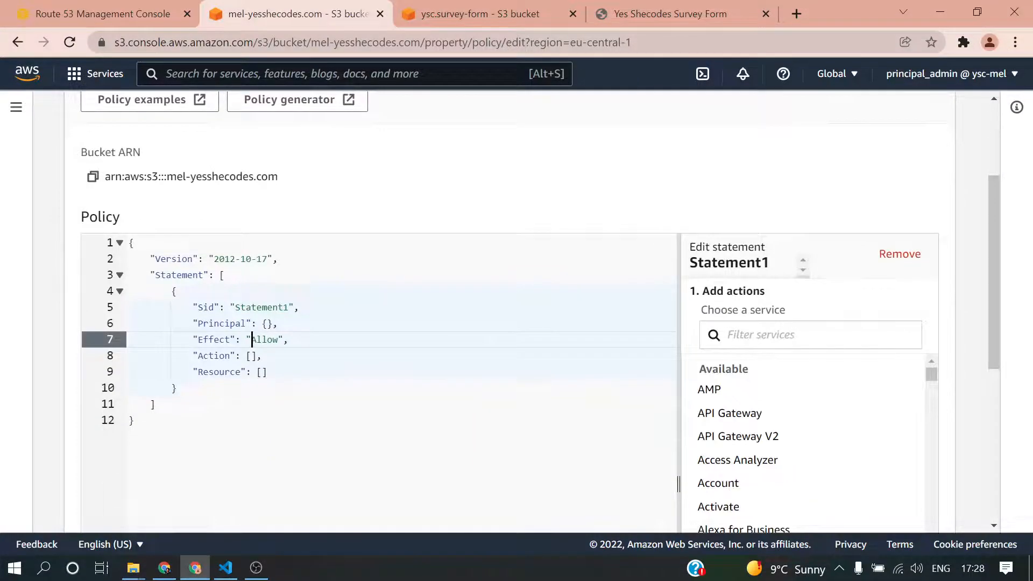
key(ctrl+a)
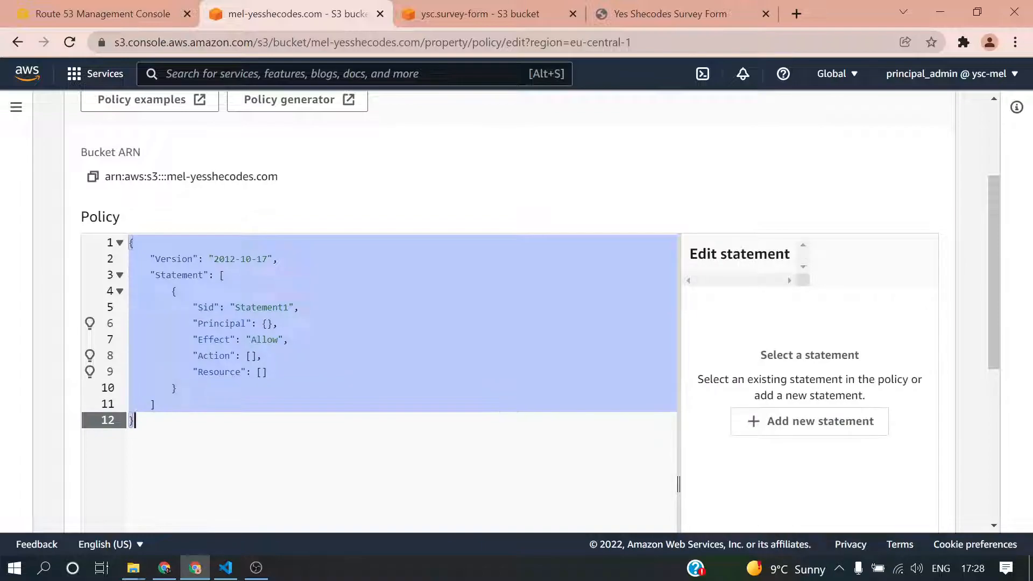
key(ctrl+v)
Set the policy's Resource to arn:aws:s3:::mel-yesshecodes.com/* using the copied bucket ARN, and save the changes
scroll(134, 318, up, 2)
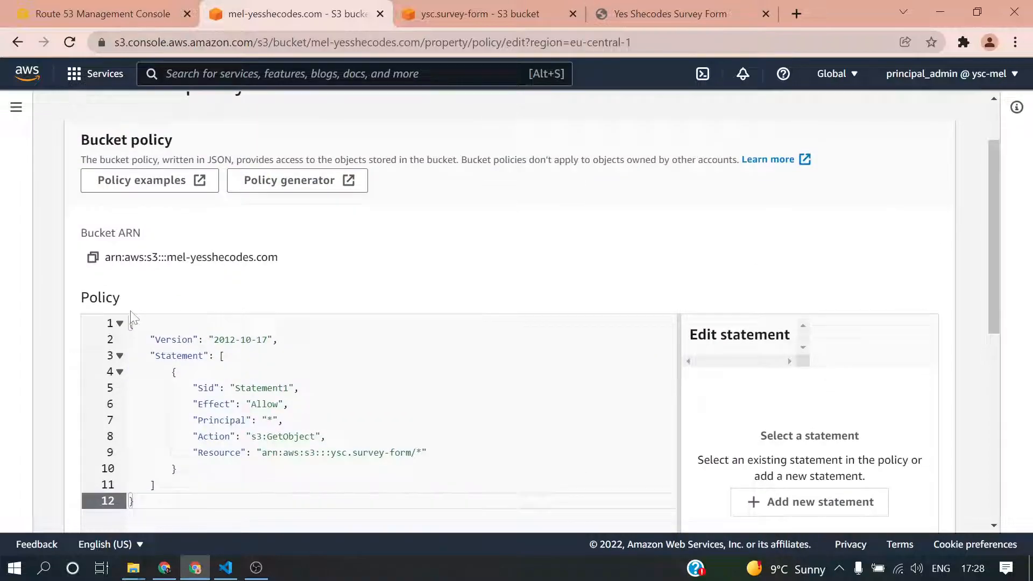
click(93, 257)
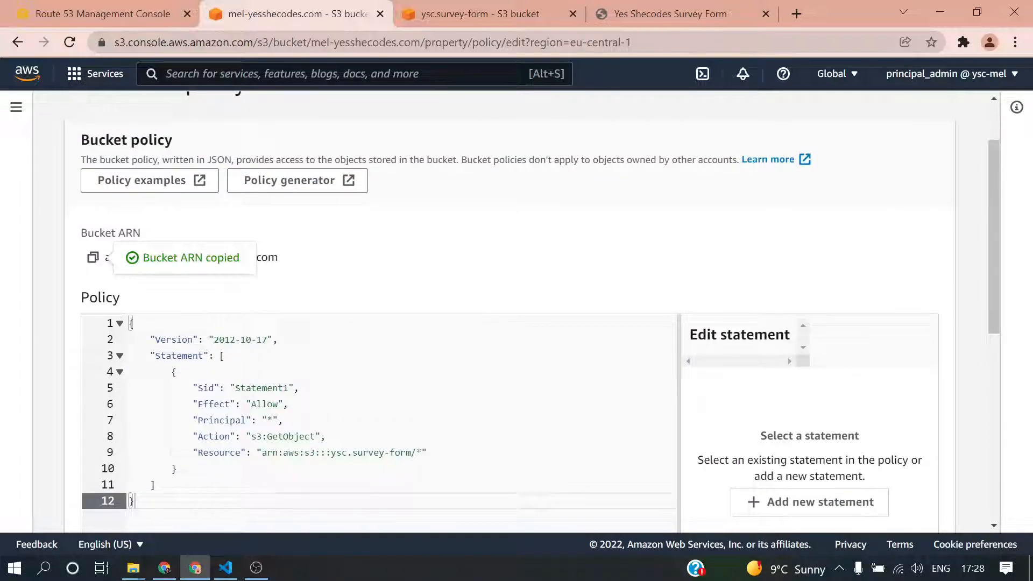
drag(262, 453, 412, 453)
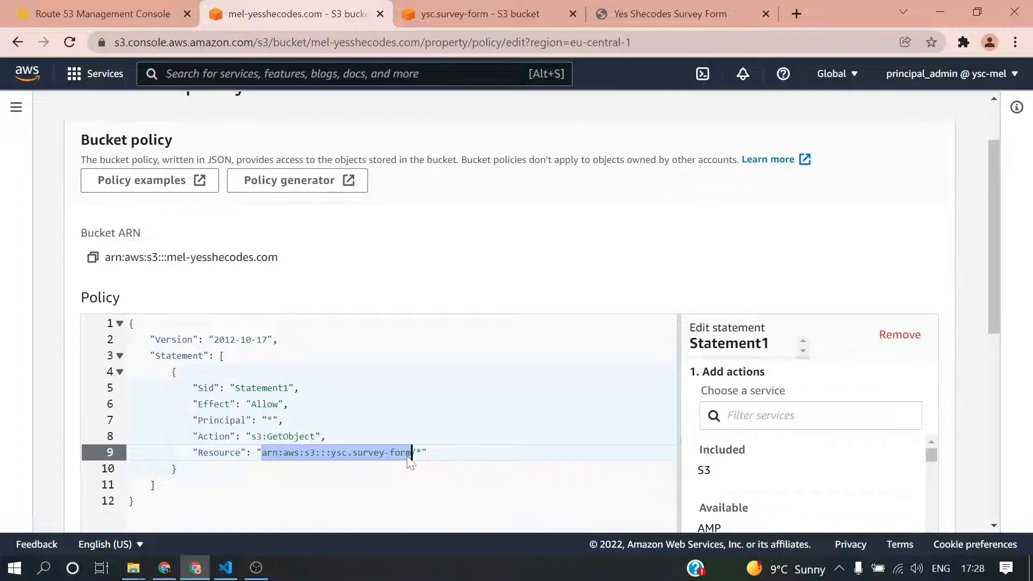
key(ctrl+v)
click(177, 469)
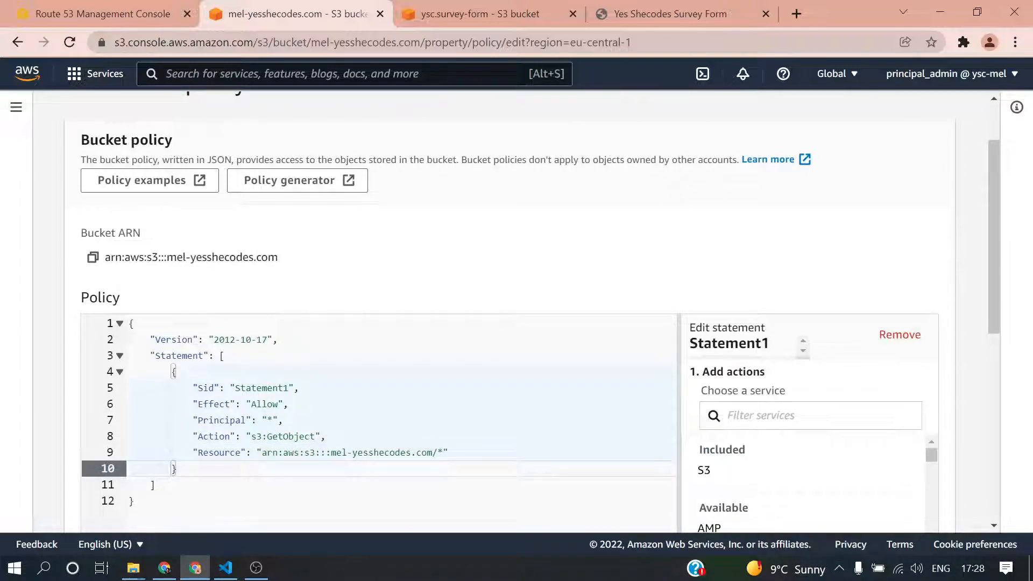
scroll(544, 423, down, 10)
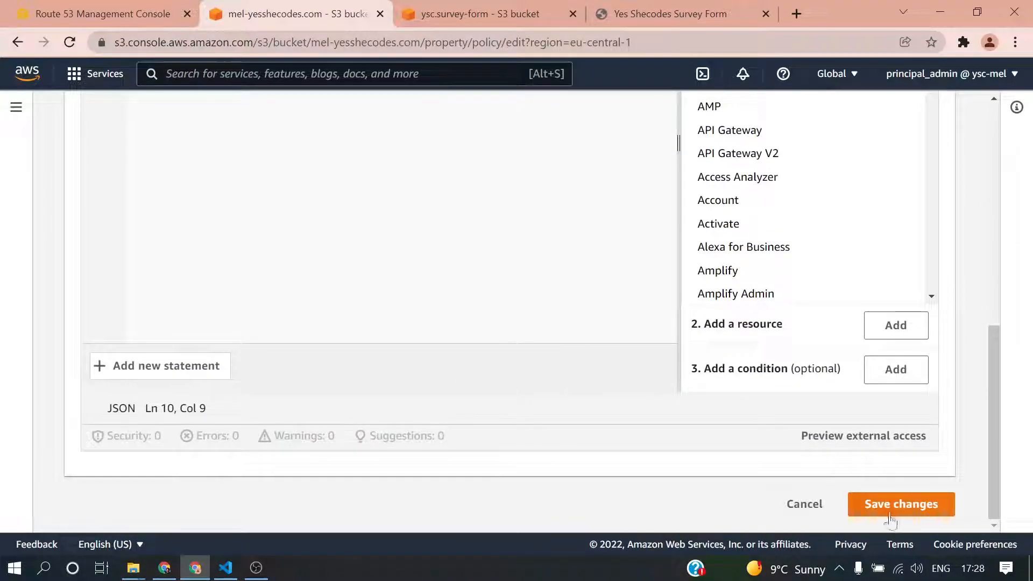
click(891, 509)
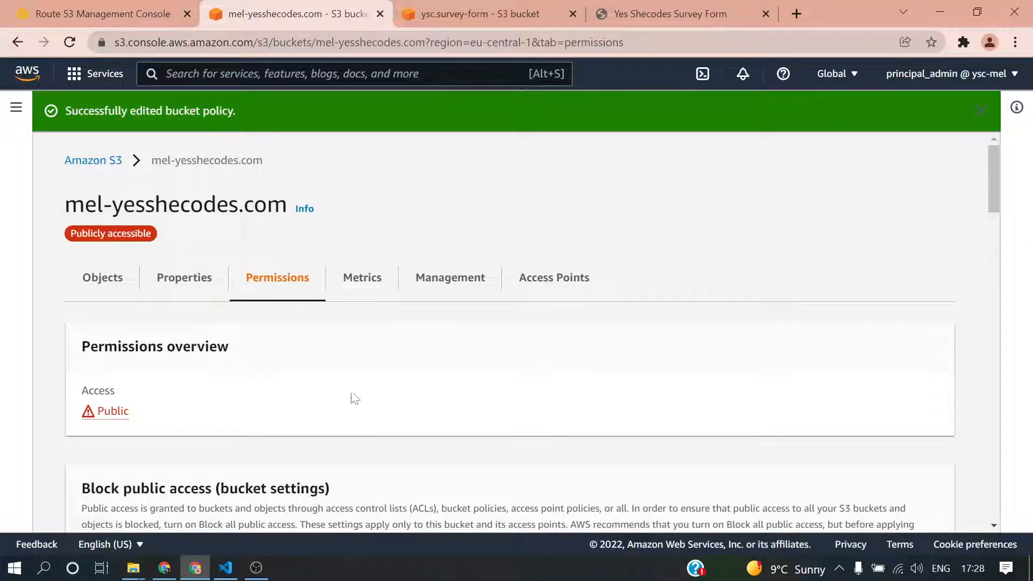
Find the static website hosting endpoint in the mel-yesshecodes.com bucket's properties and open it
click(189, 284)
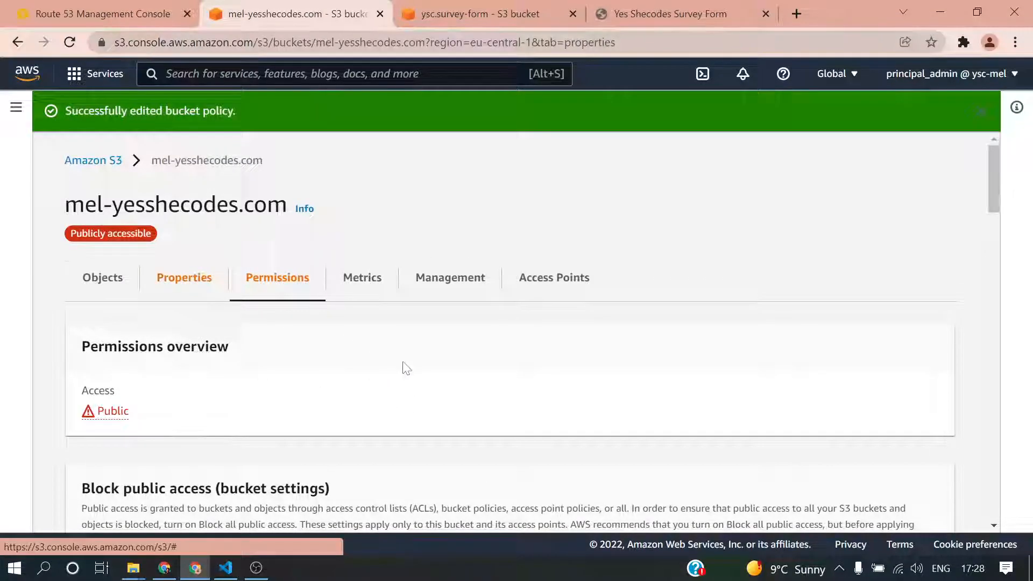
scroll(404, 366, down, 15)
scroll(299, 351, down, 20)
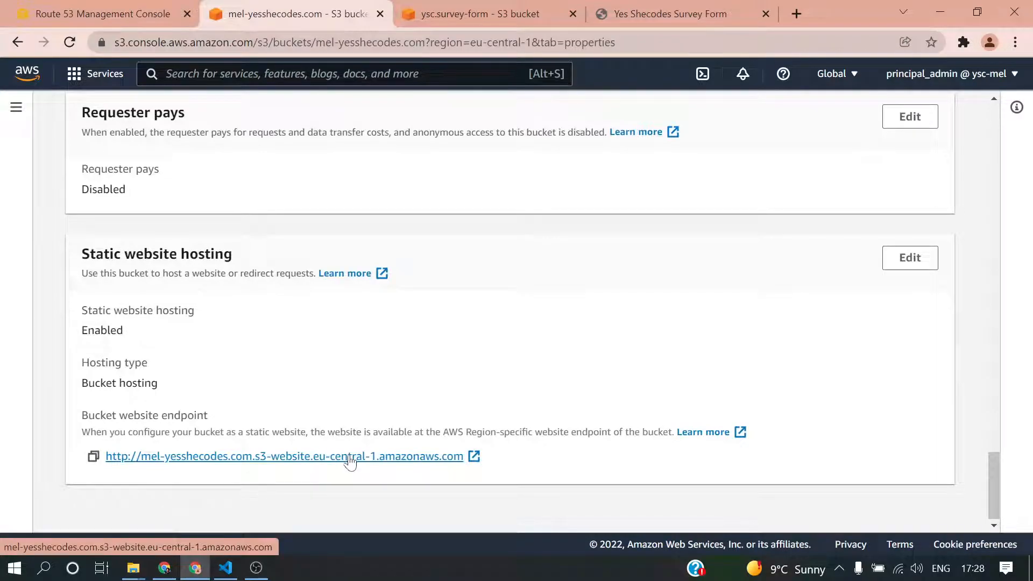
click(353, 461)
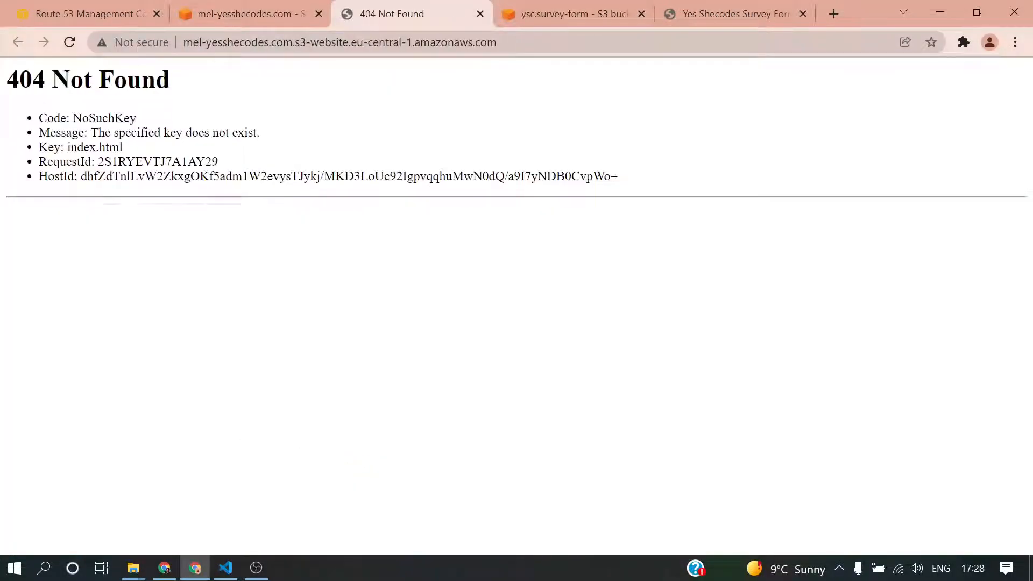
Append /surveyform to the website endpoint's address, load the page and highlight its full URL
click(430, 42)
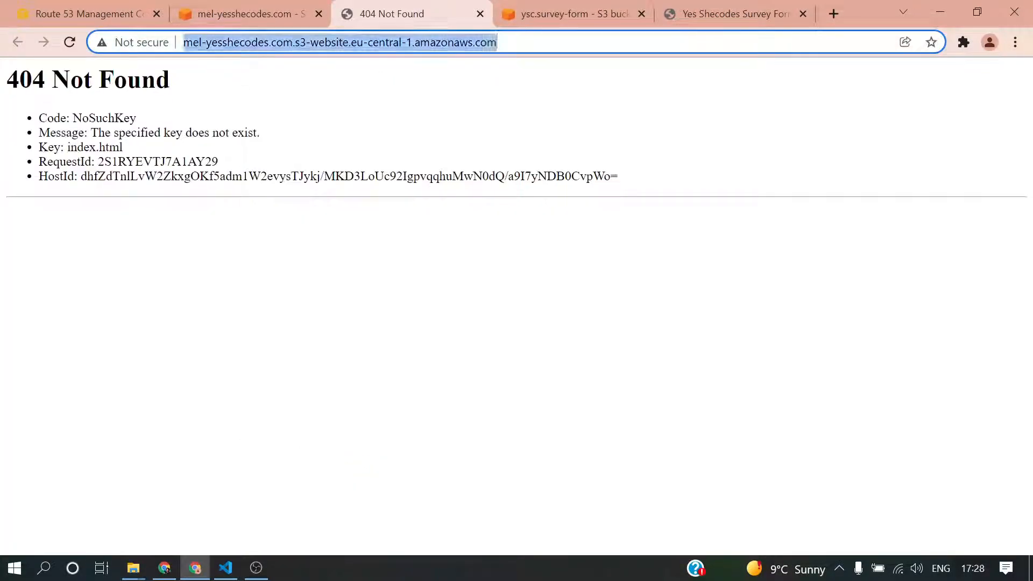
key(End)
text(/)
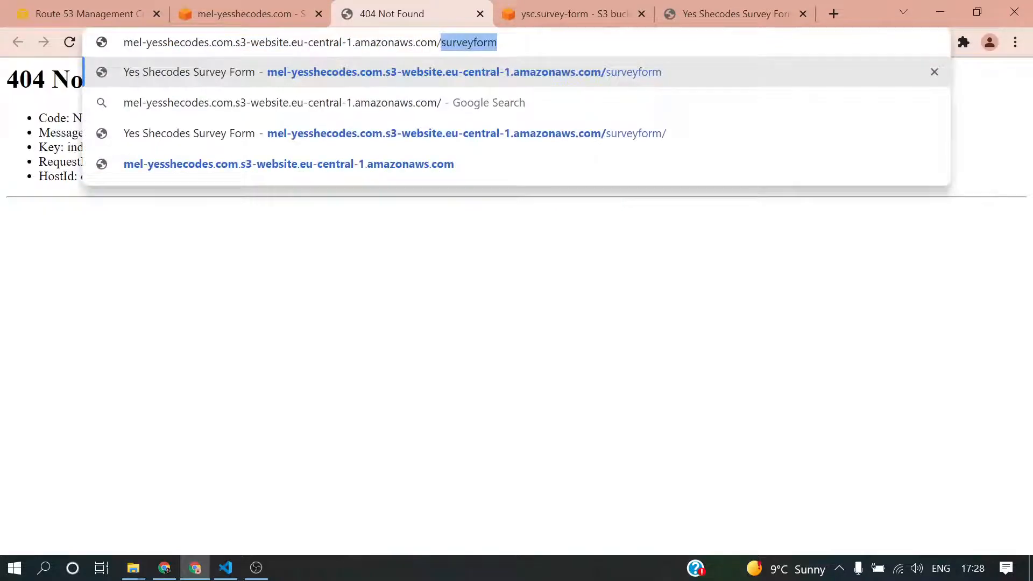
key(End)
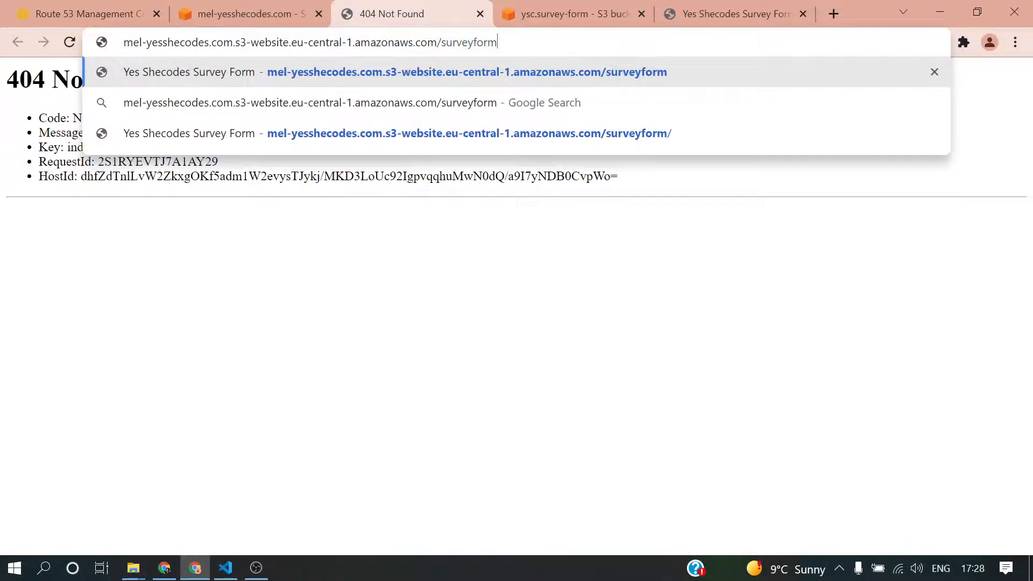
key(Return)
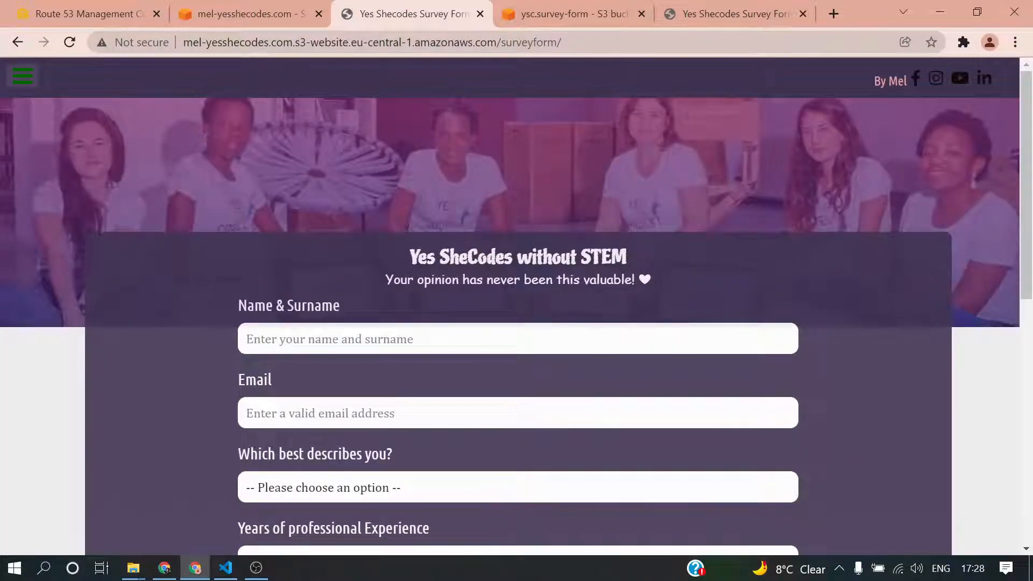
drag(561, 42, 183, 42)
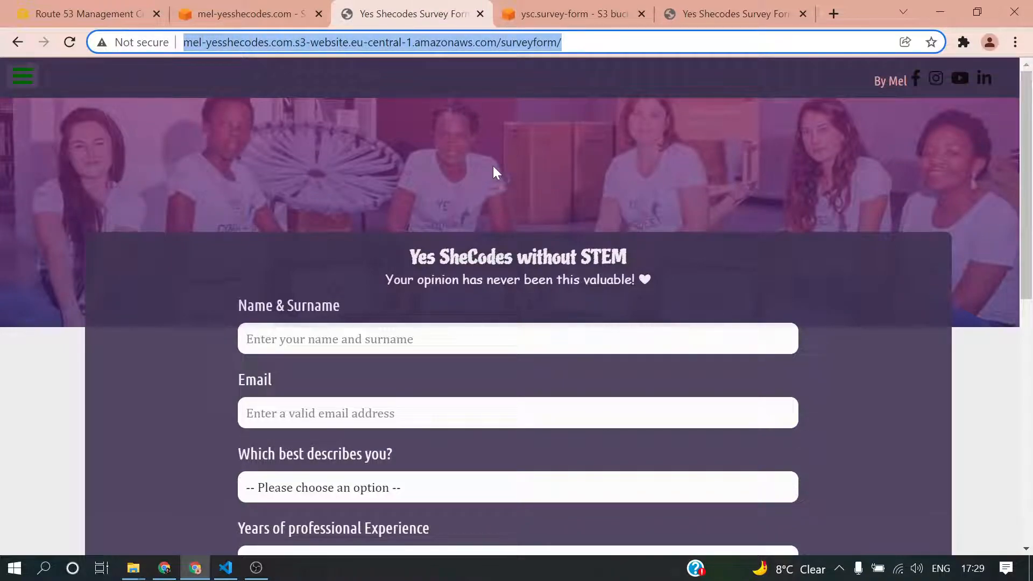
Switch to Route 53, open the mel-yesshecodes.com hosted zone and review its DNS records
click(76, 15)
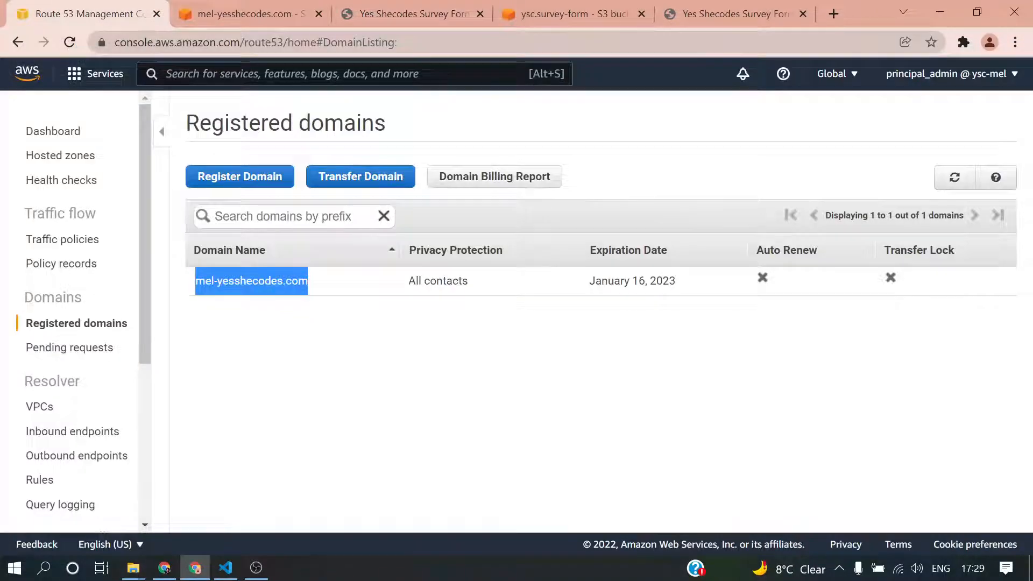
click(345, 375)
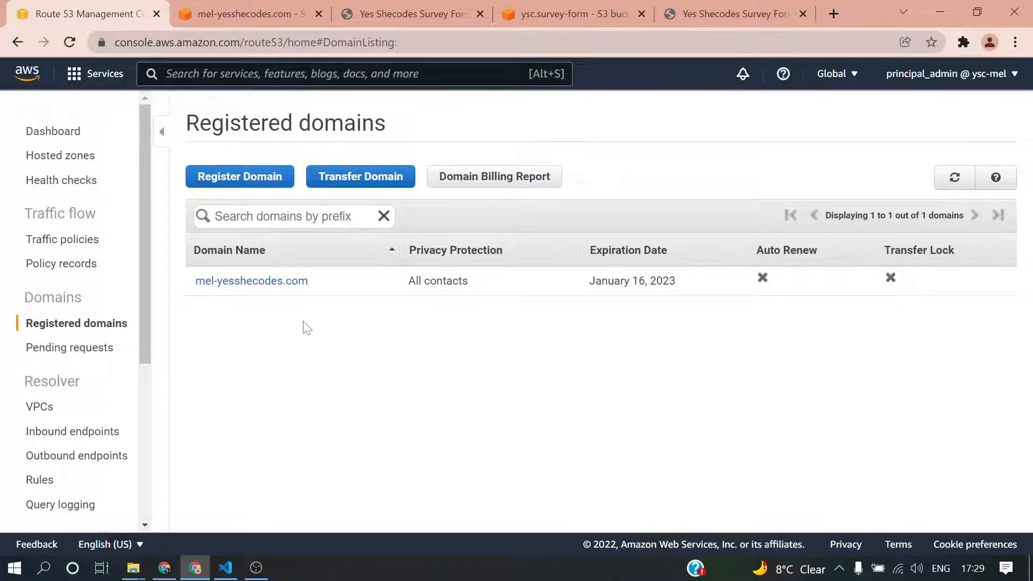
click(59, 156)
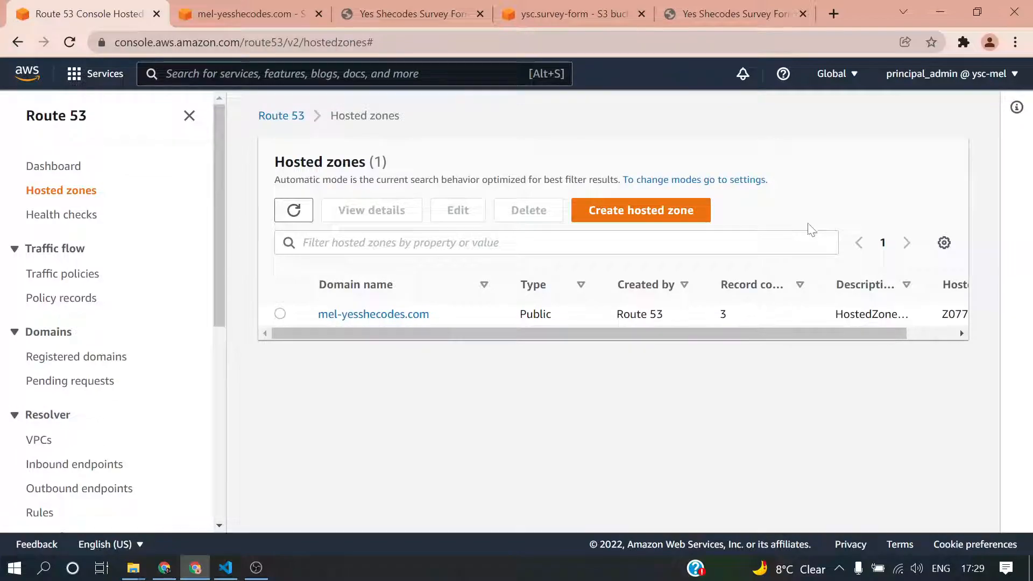
drag(485, 331, 434, 328)
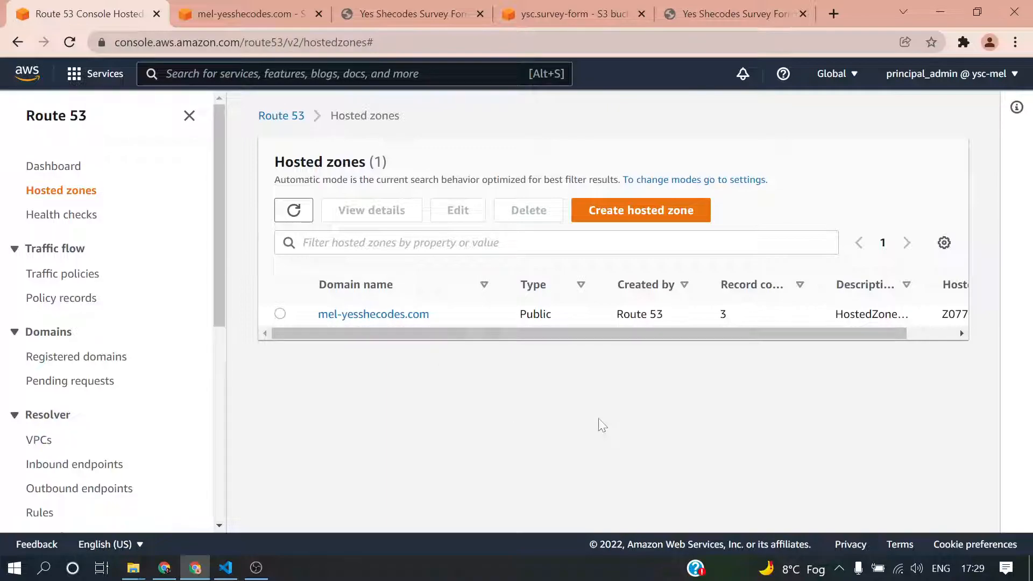
click(355, 316)
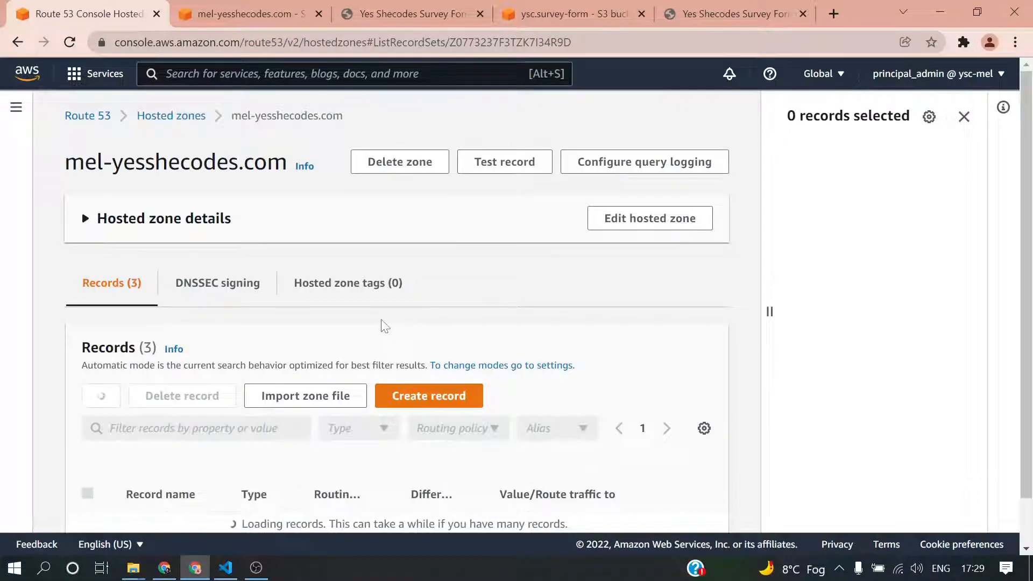
scroll(592, 315, down, 3)
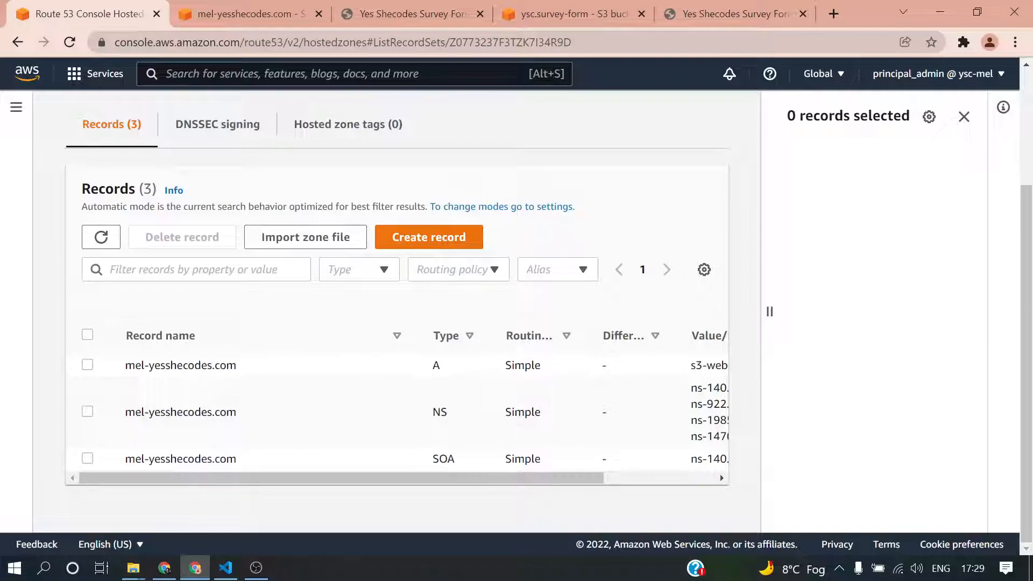
click(373, 479)
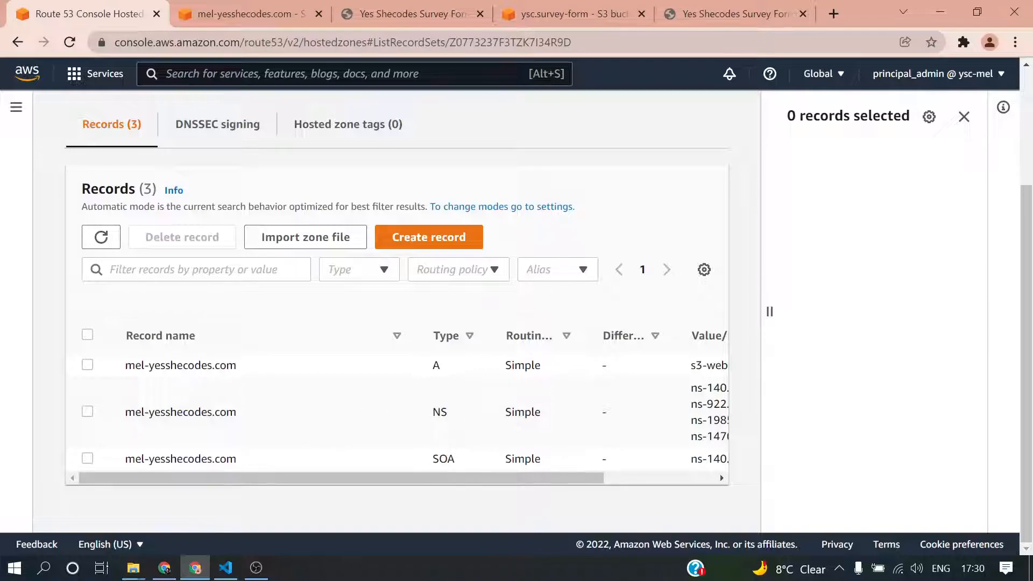
Start a new record for the root domain mel-yesshecodes.com with record type A and enable Alias
click(424, 245)
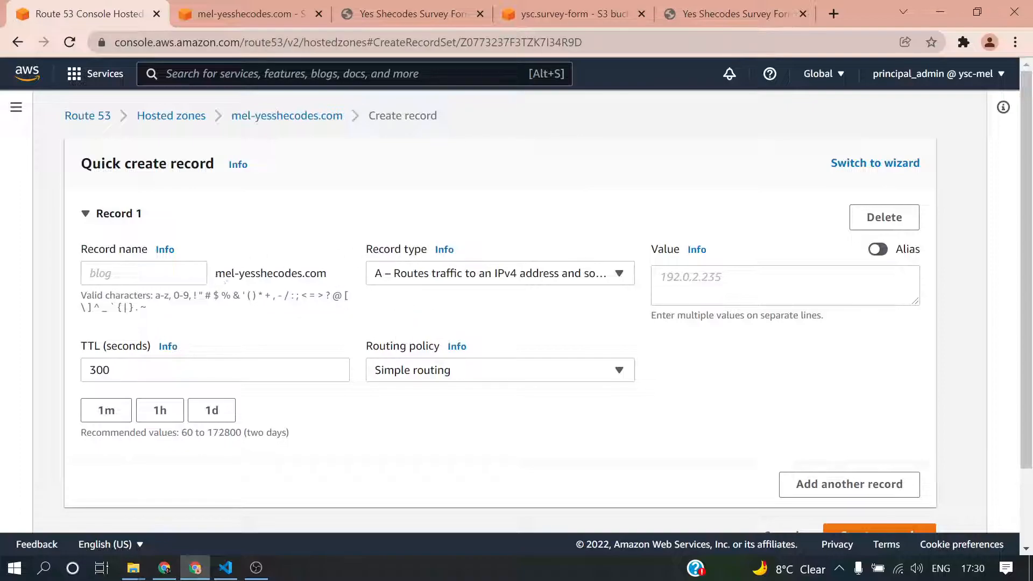
drag(216, 273, 327, 274)
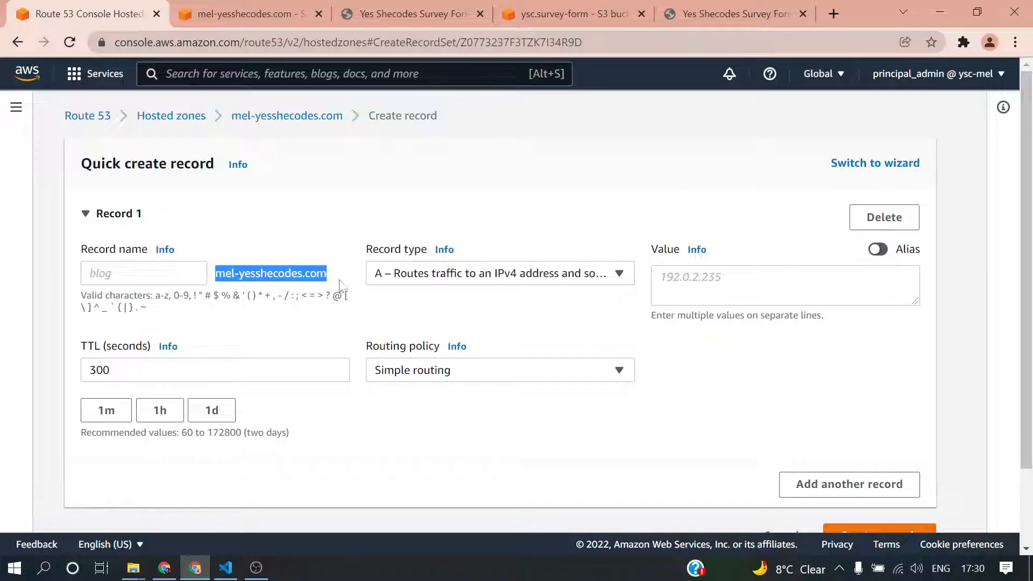
click(420, 317)
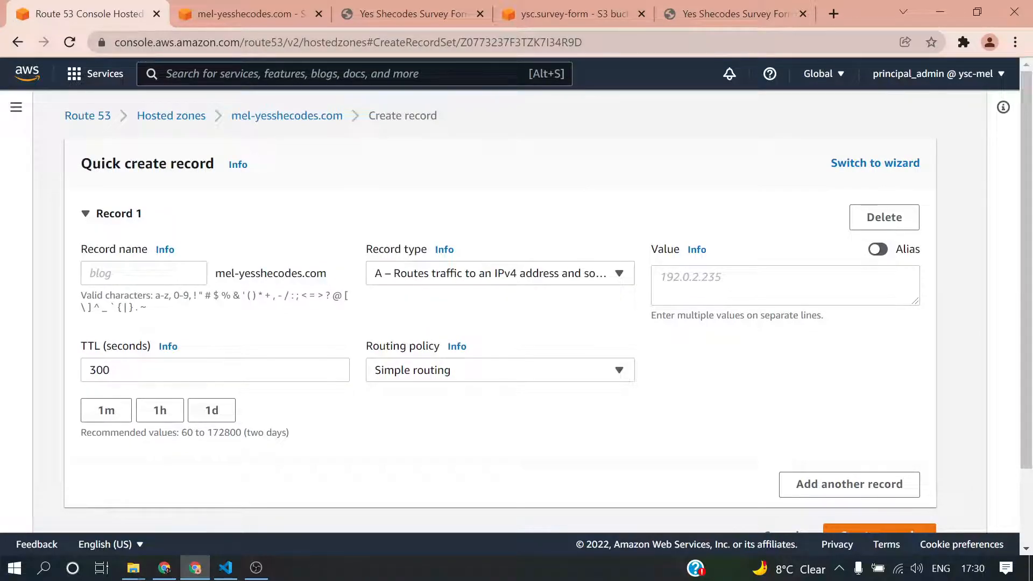
drag(216, 273, 329, 275)
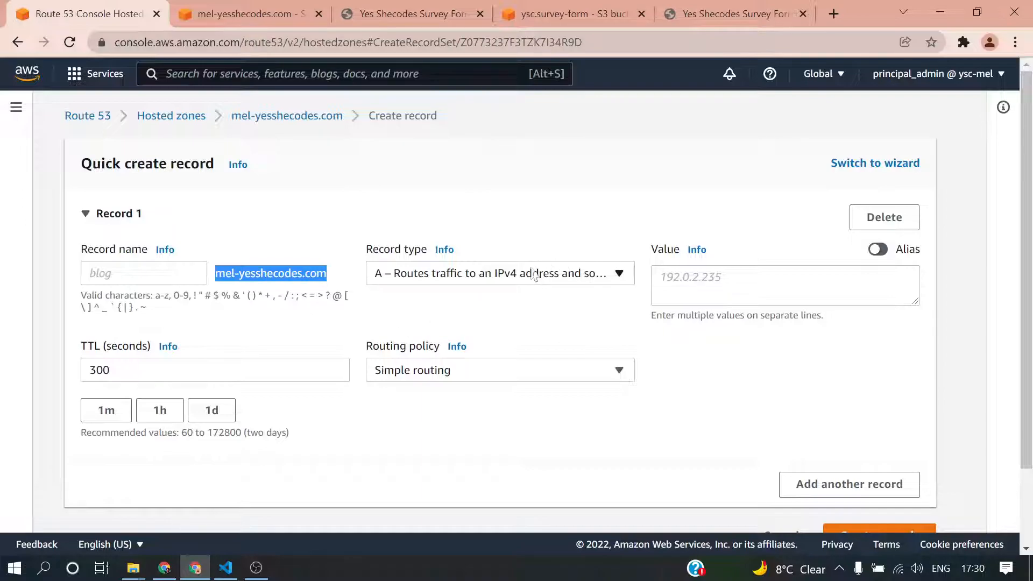
click(611, 280)
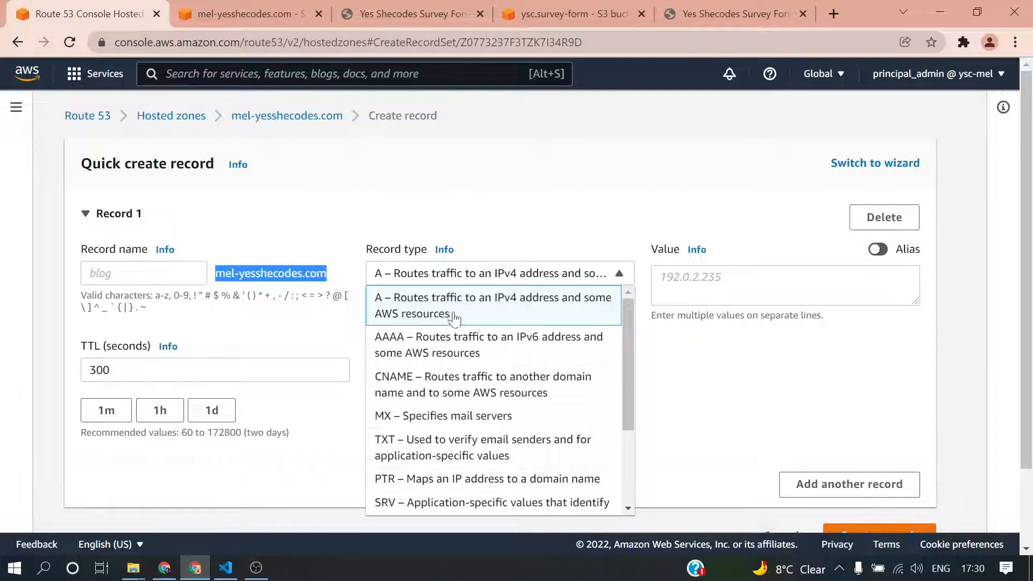
click(500, 314)
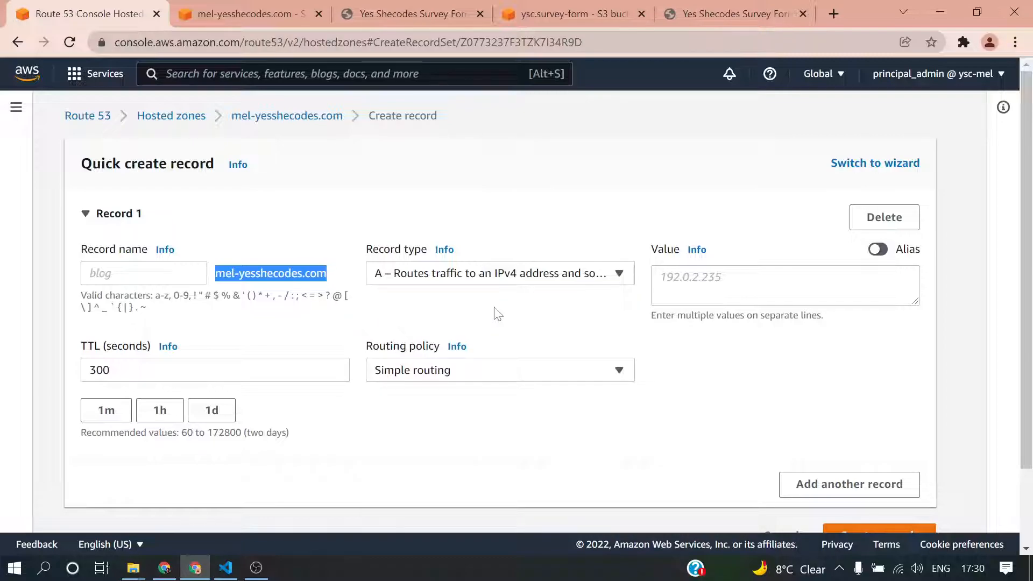
click(879, 251)
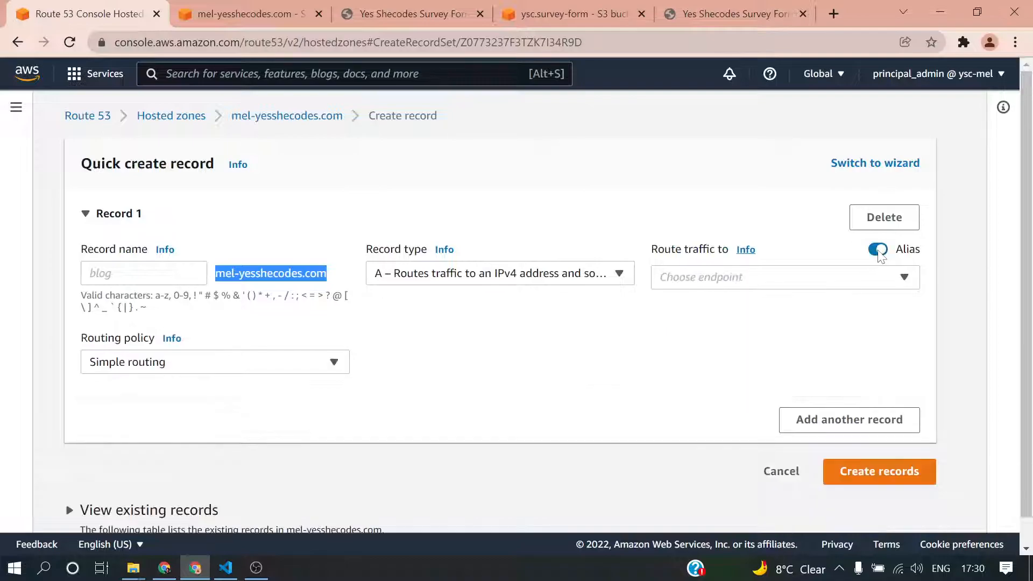
Set the record to alias to an S3 website endpoint and check the bucket's region in the survey form page's URL
click(905, 278)
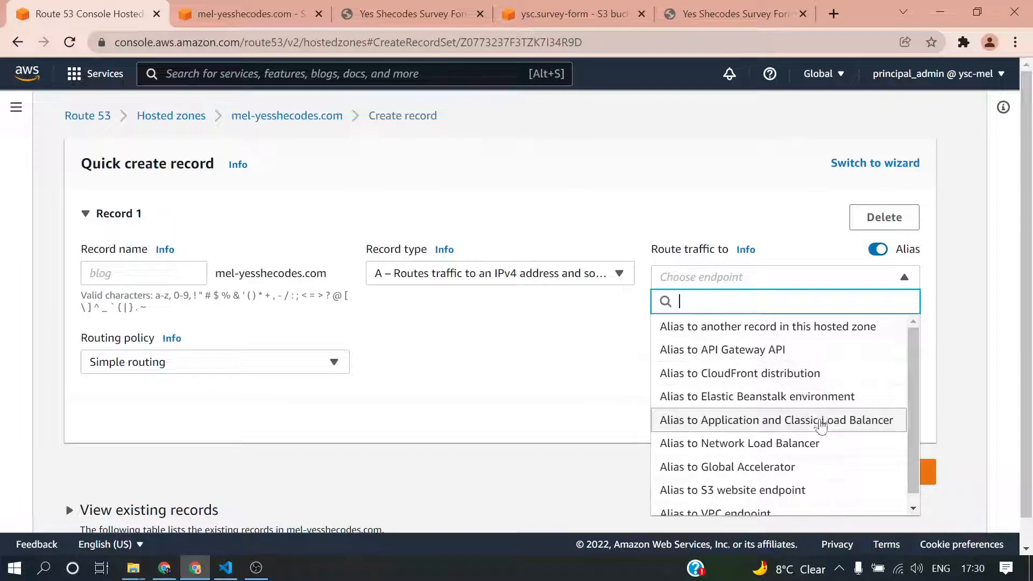
click(799, 496)
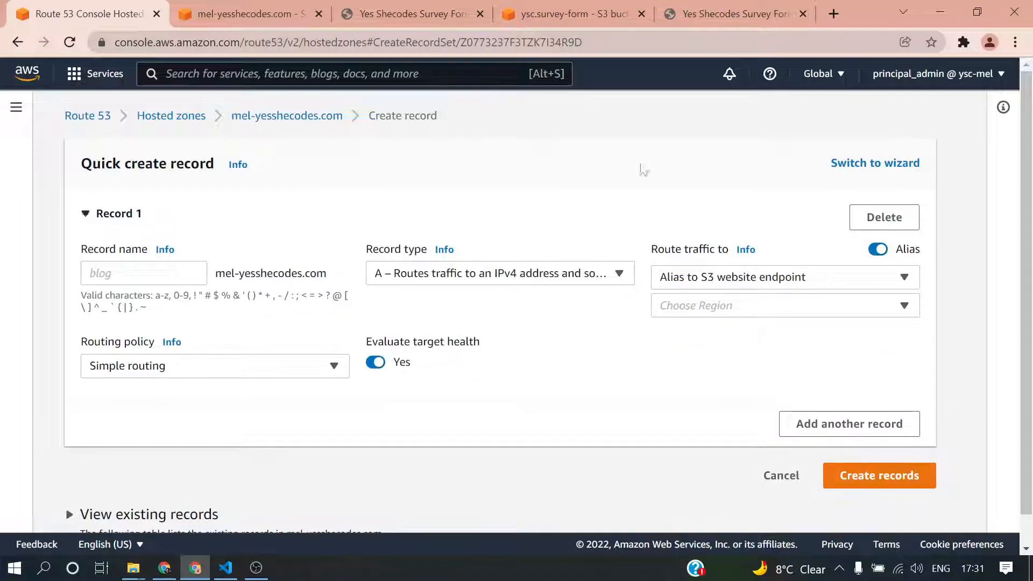
click(414, 15)
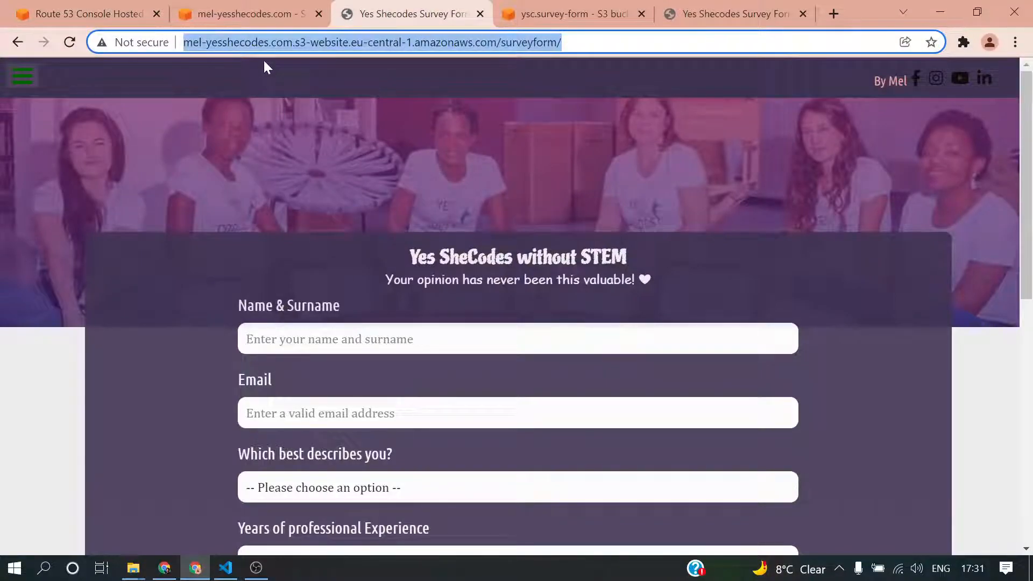
click(226, 15)
click(107, 14)
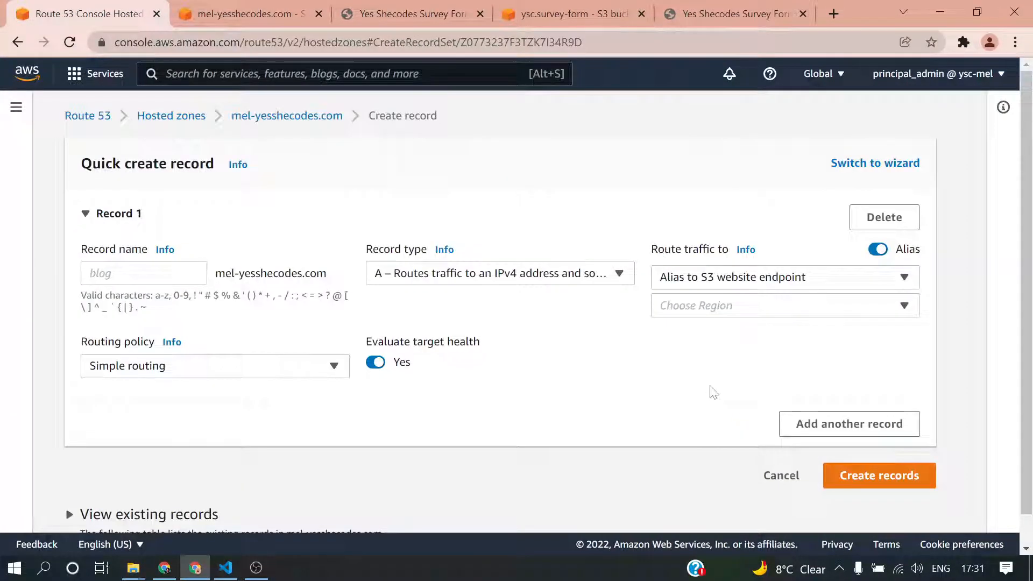
Set the alias target's region to Europe (Frankfurt) [eu-central-1]
click(878, 314)
scroll(844, 390, down, 1)
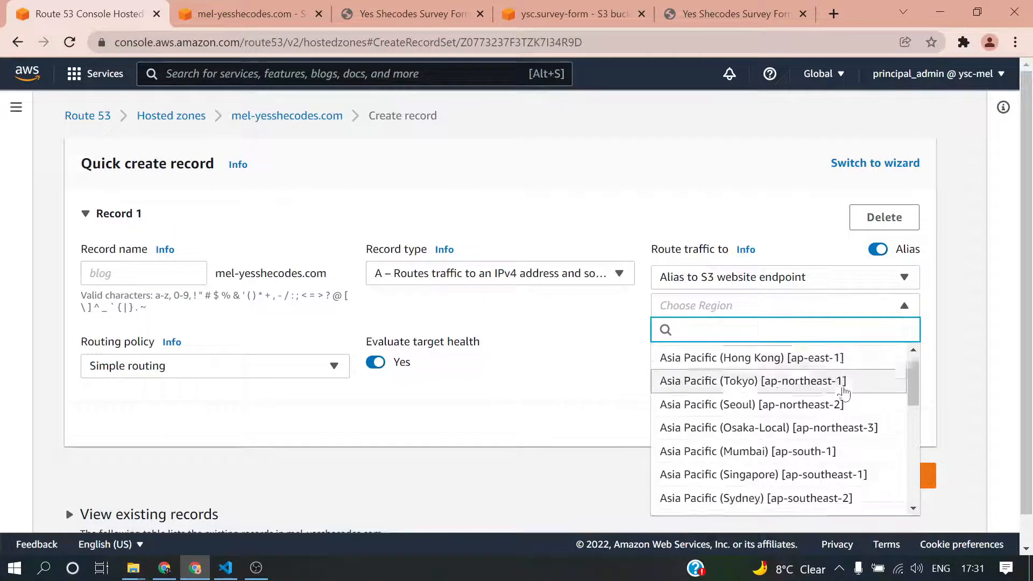
scroll(843, 391, down, 4)
scroll(829, 389, up, 1)
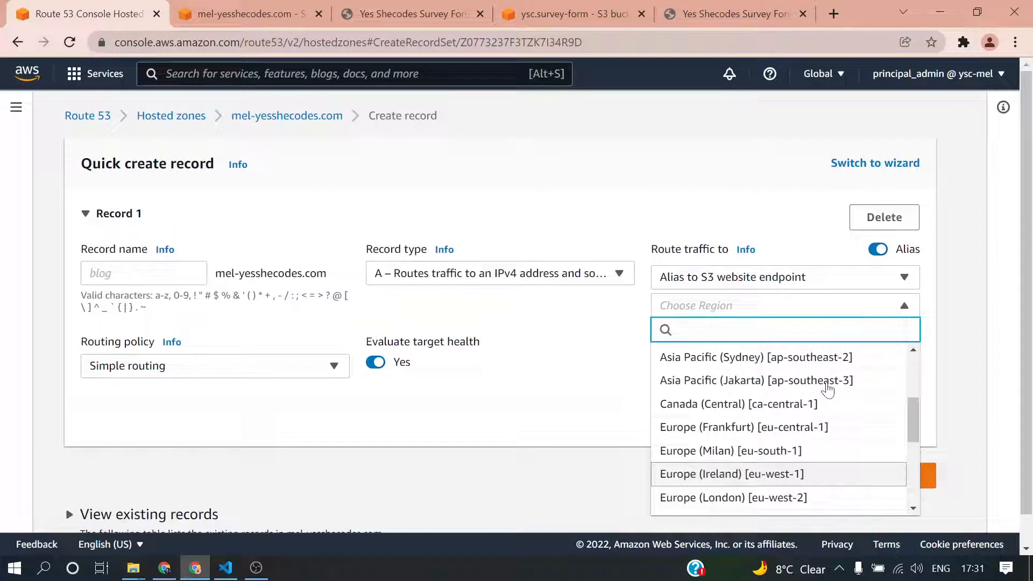
click(796, 428)
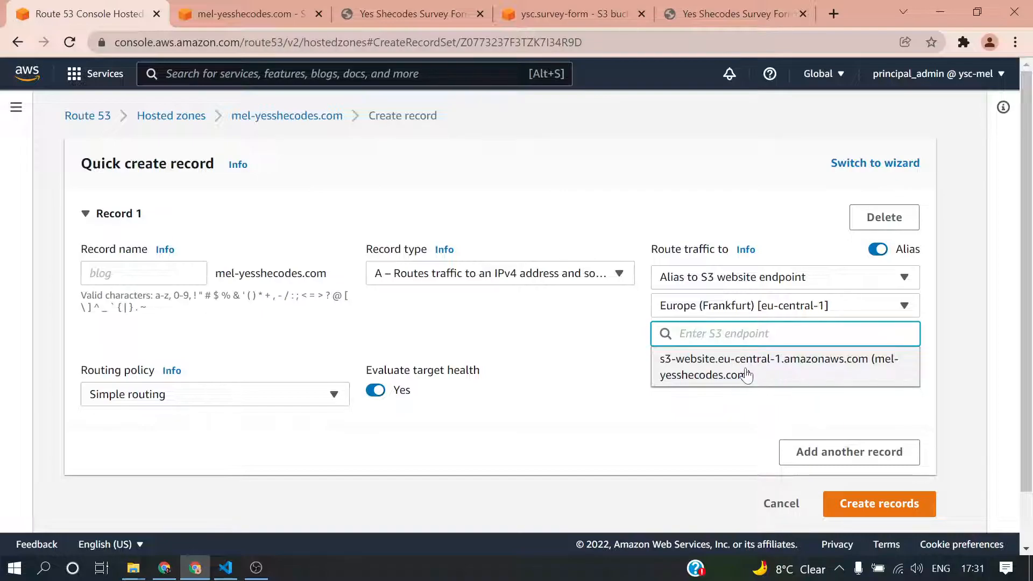
Choose the s3-website.eu-central-1.amazonaws.com endpoint of mel-yesshecodes.com as the alias target and try to create the record
click(718, 375)
scroll(561, 368, down, 2)
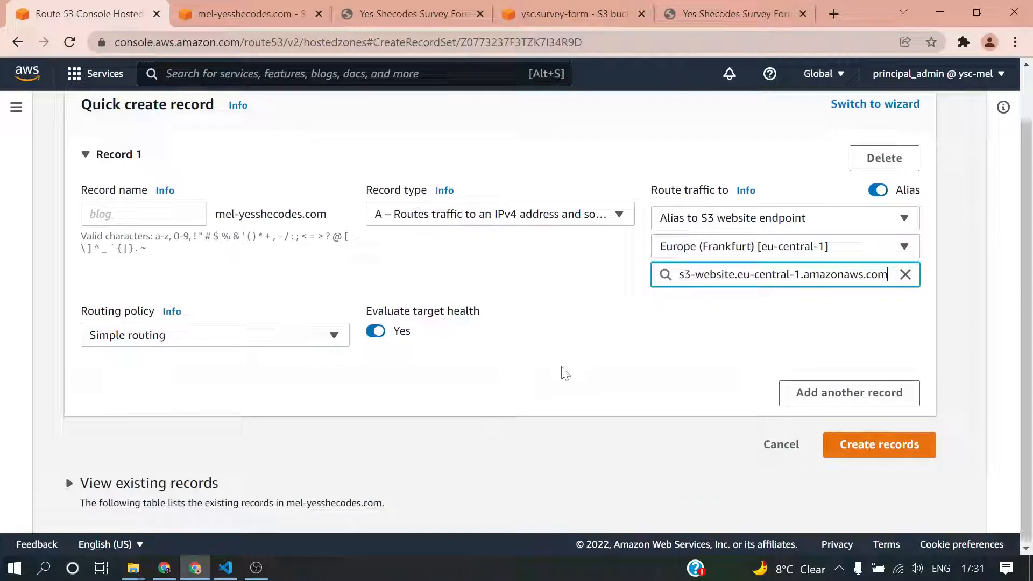
scroll(562, 368, up, 2)
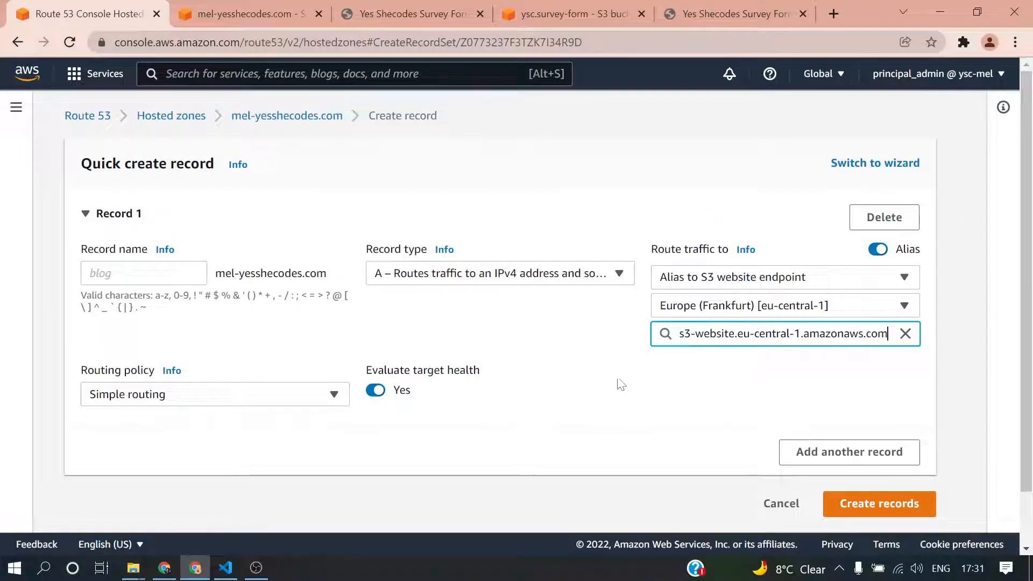
click(787, 388)
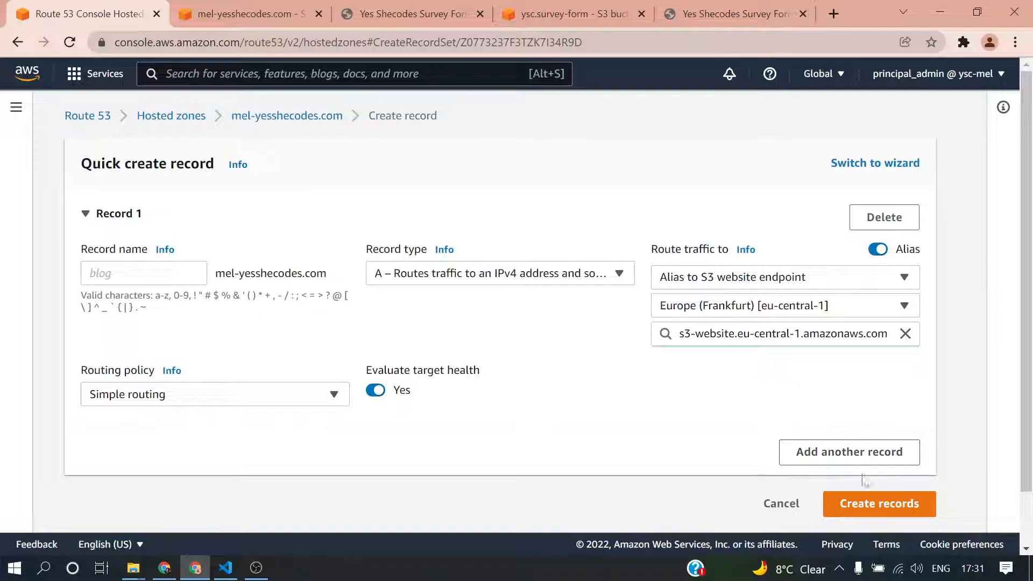
click(863, 512)
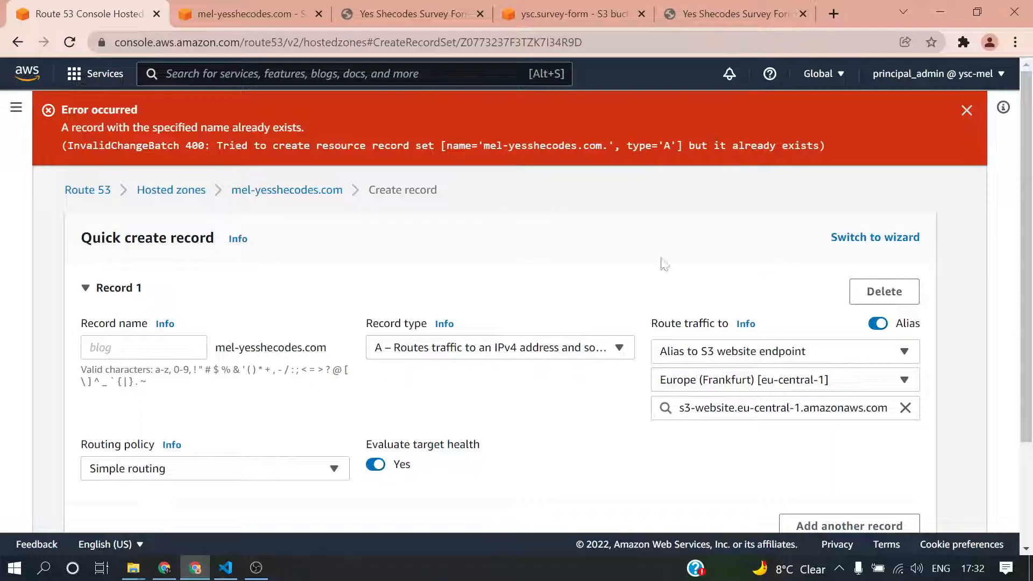
Check which record types can be chosen while Alias is enabled
click(620, 351)
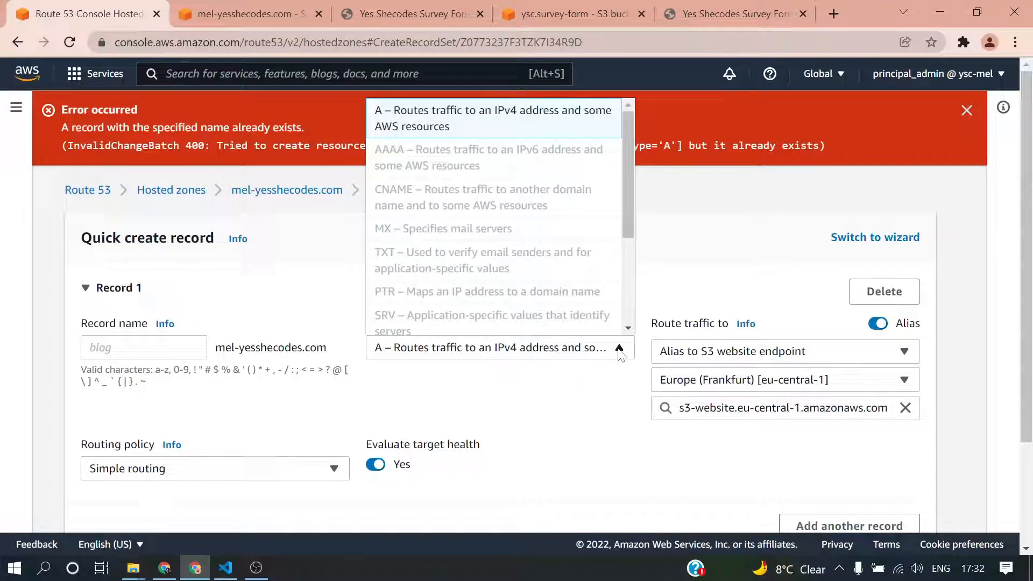
click(565, 460)
scroll(527, 415, down, 2)
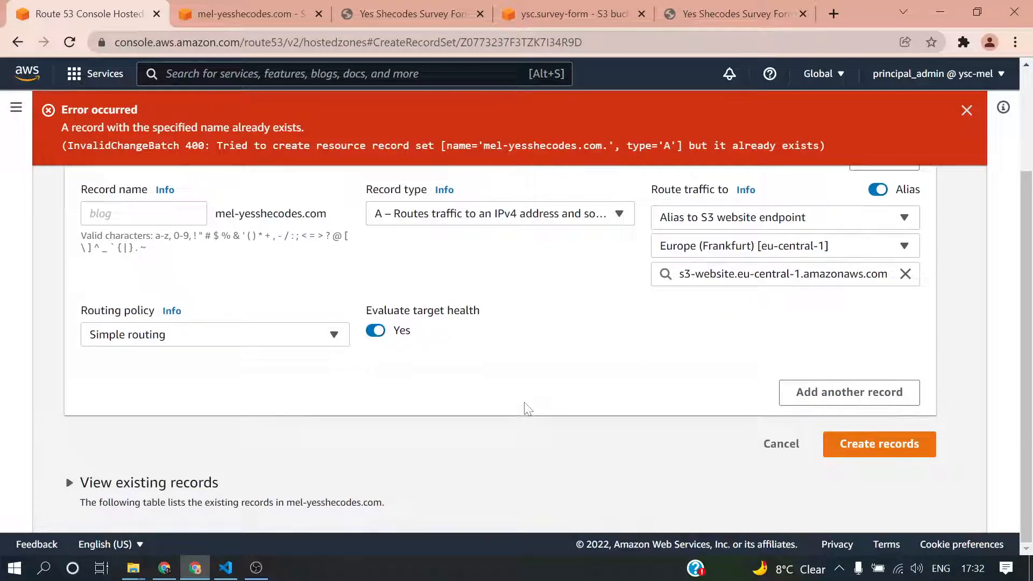
scroll(527, 415, up, 2)
click(618, 348)
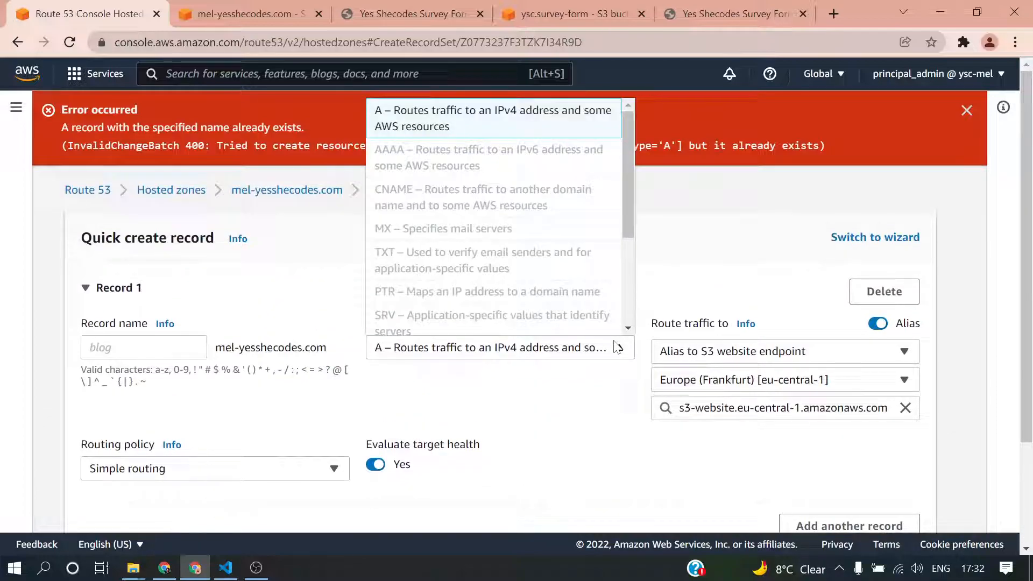
scroll(823, 398, down, 1)
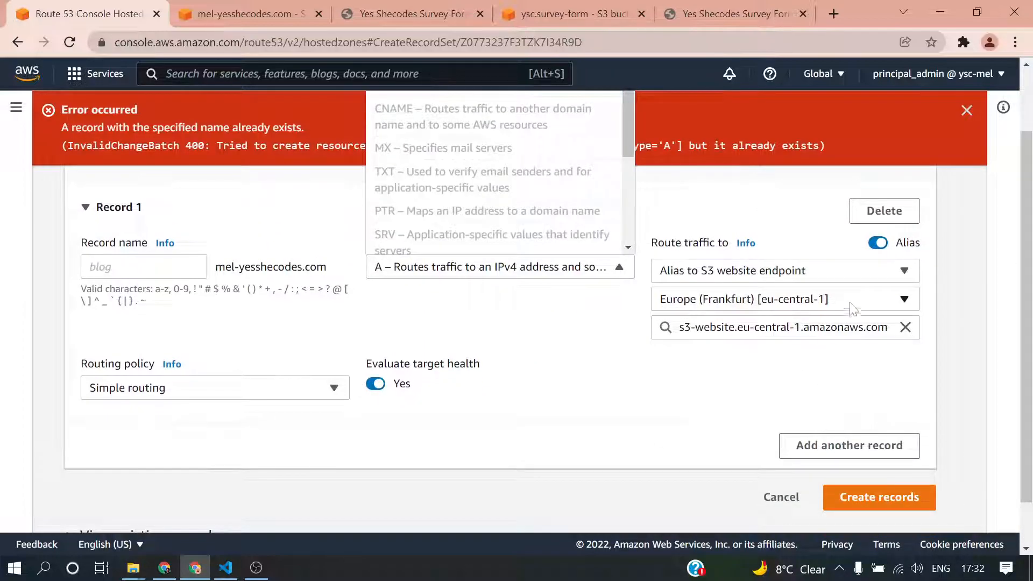
Turn off Alias, review the record types and set the record's type to CNAME
click(878, 244)
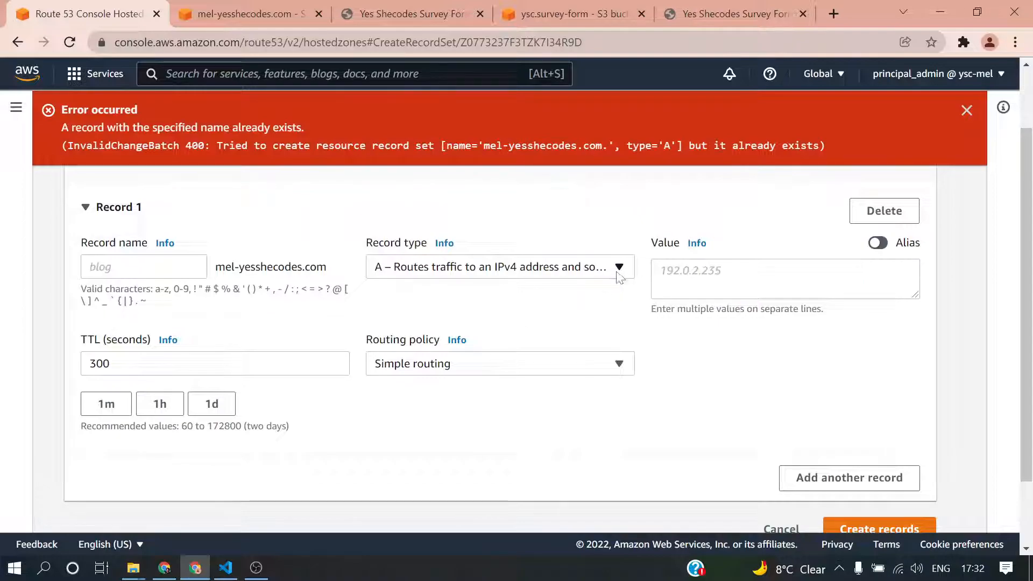
click(617, 267)
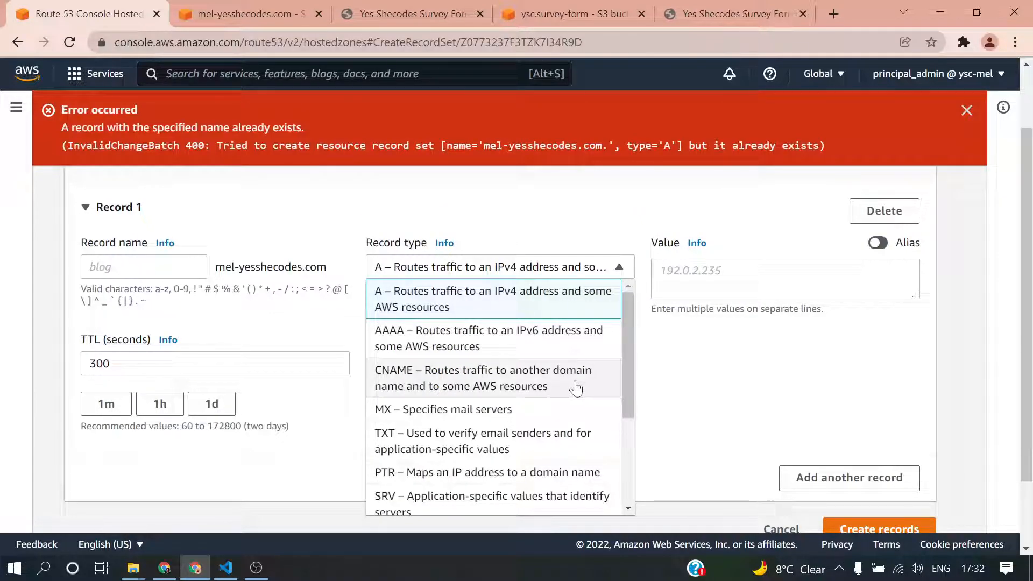
scroll(575, 389, down, 3)
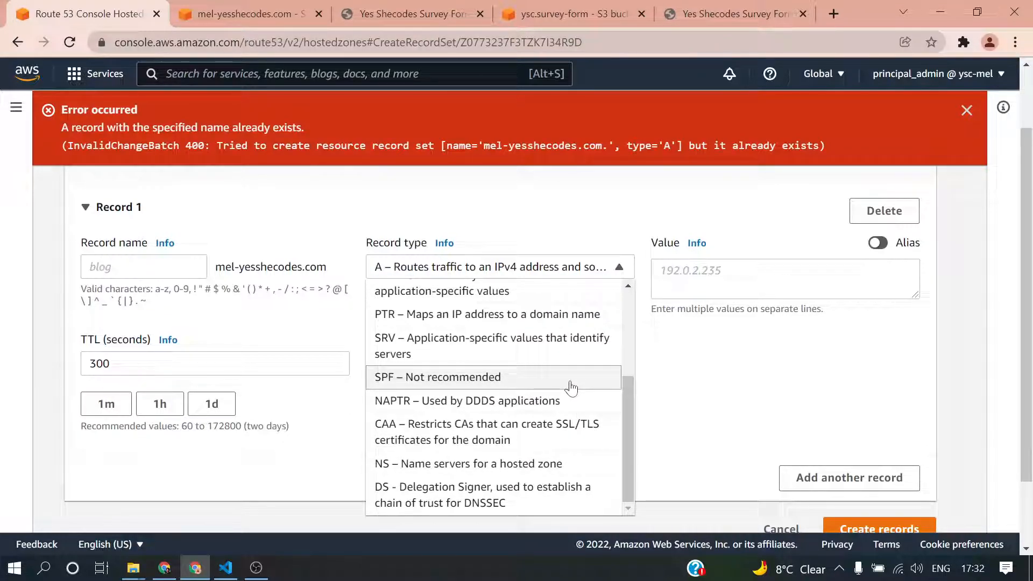
scroll(520, 421, up, 3)
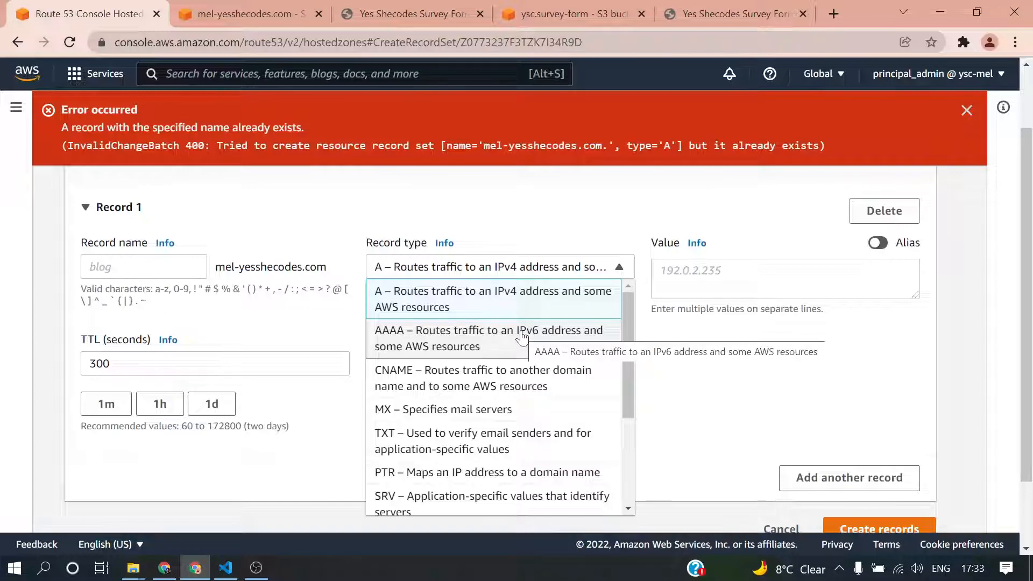
click(533, 391)
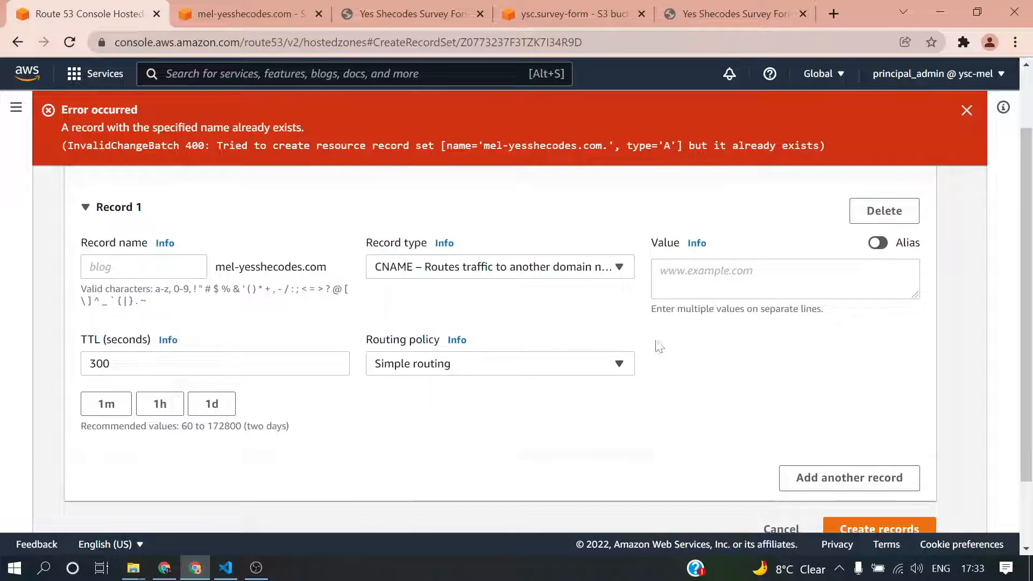
Enable Alias for the CNAME record and review which endpoint options it offers
click(883, 247)
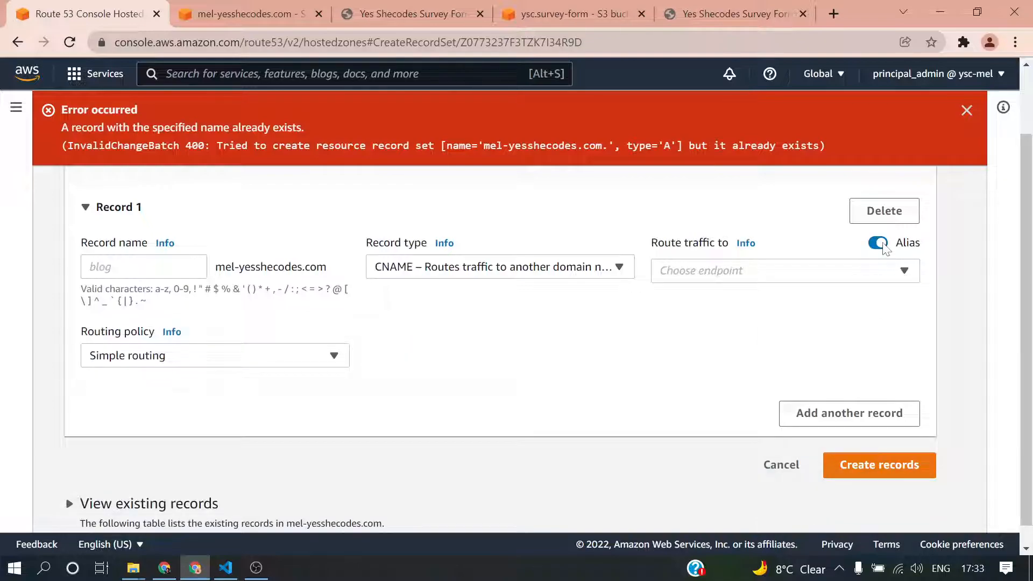
click(906, 274)
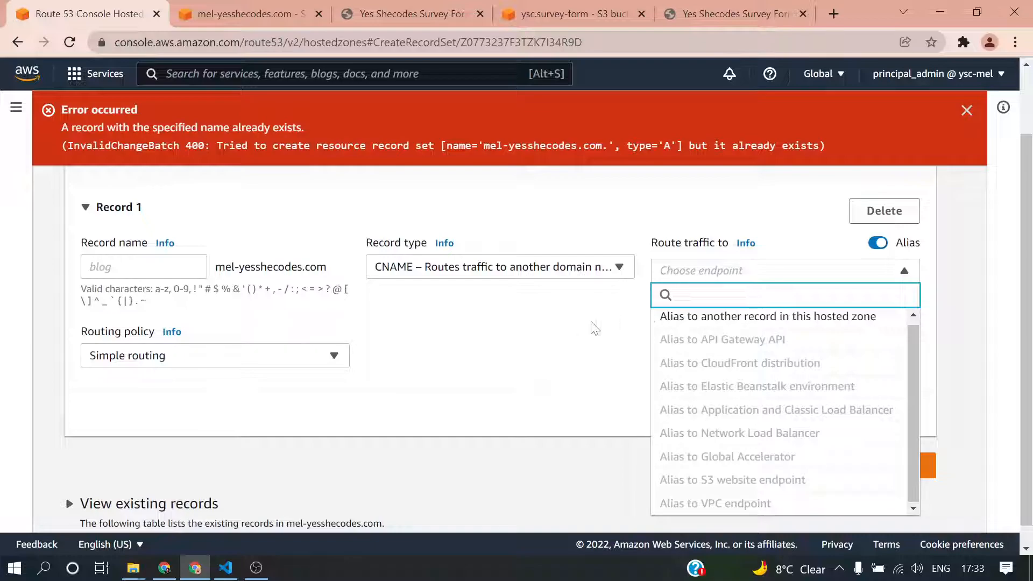
click(560, 346)
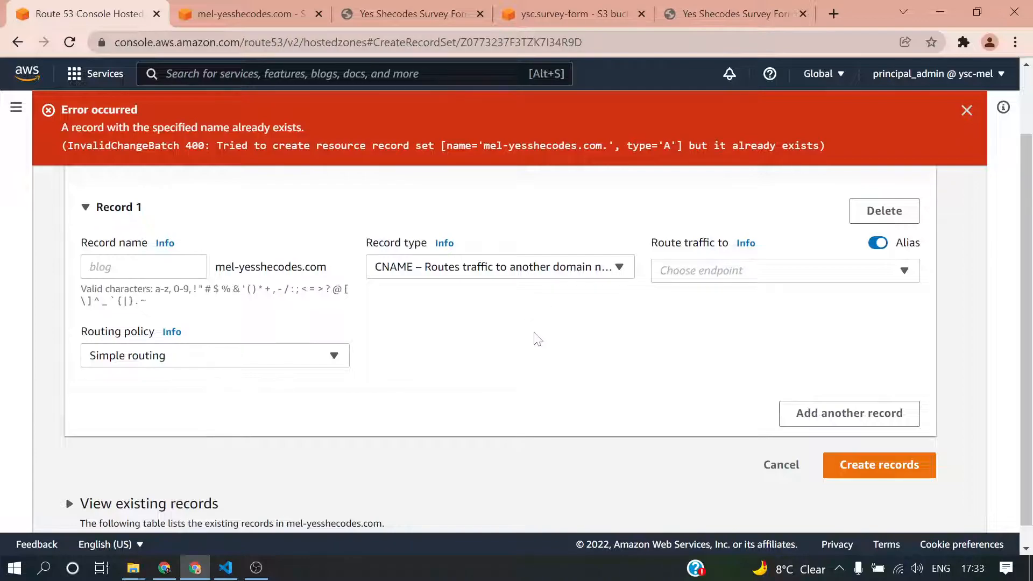
Set the record type to A and route its traffic with Alias to S3 website endpoint
click(605, 269)
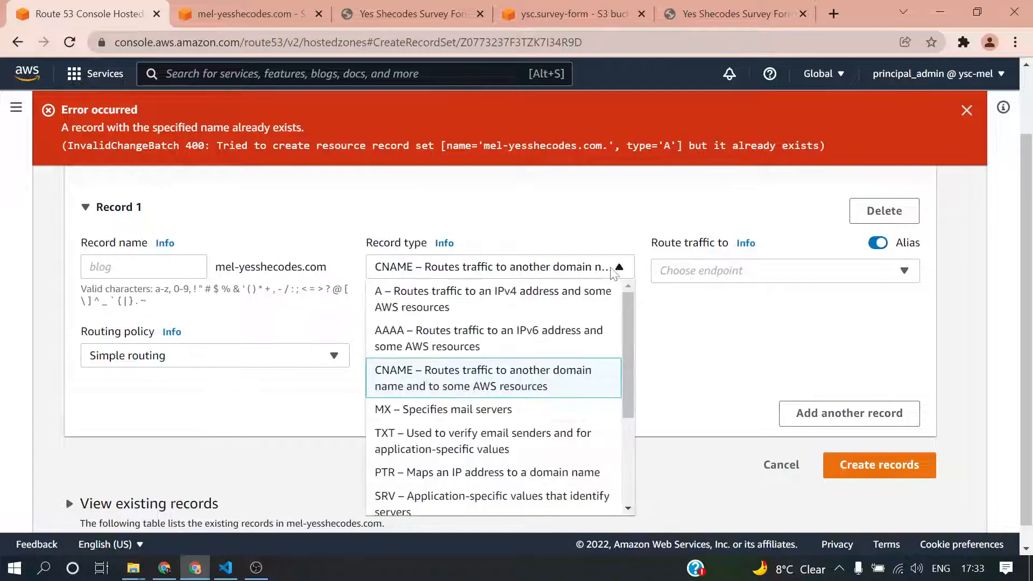
click(540, 300)
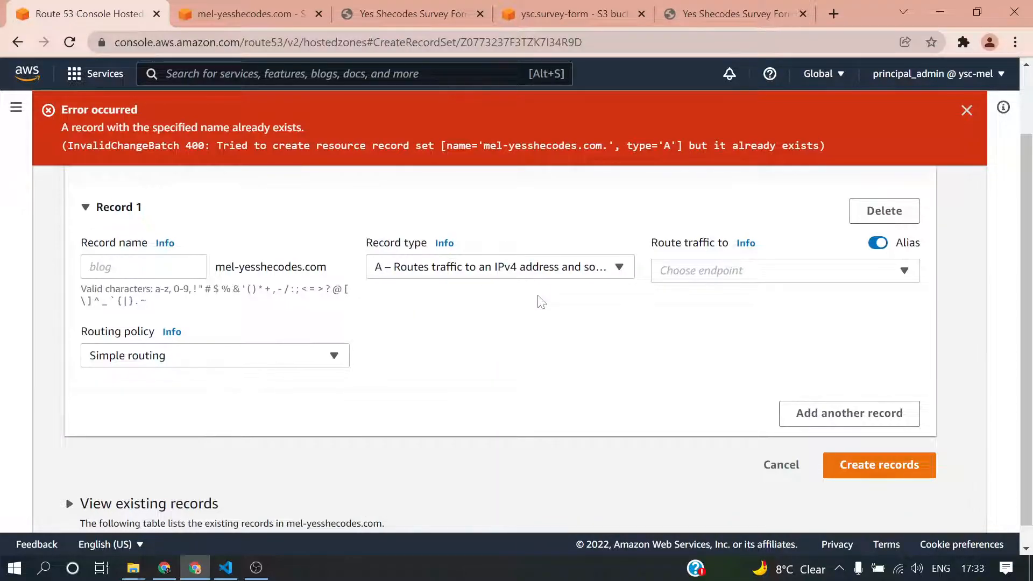
click(886, 275)
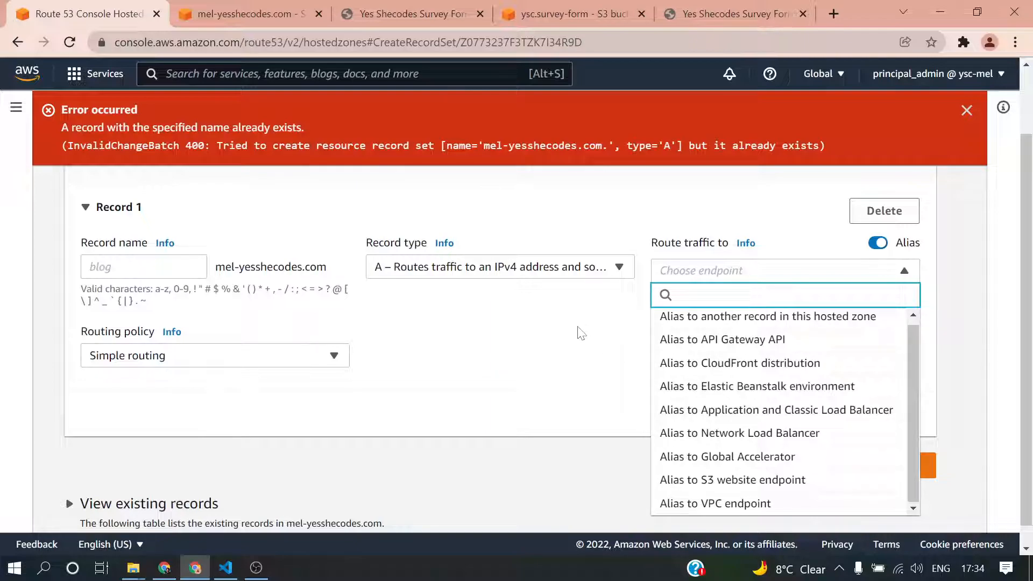
scroll(743, 431, down, 1)
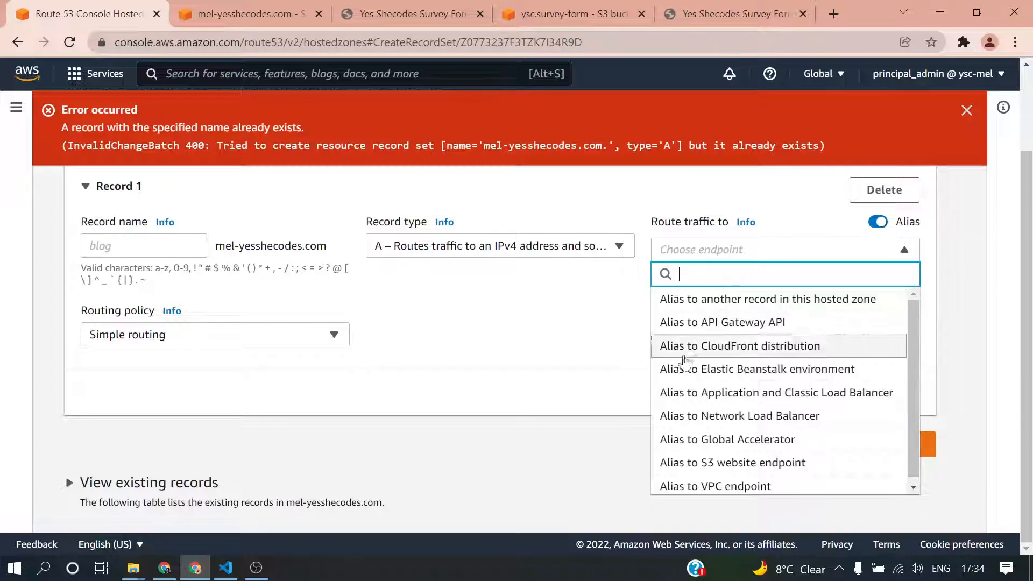
click(772, 460)
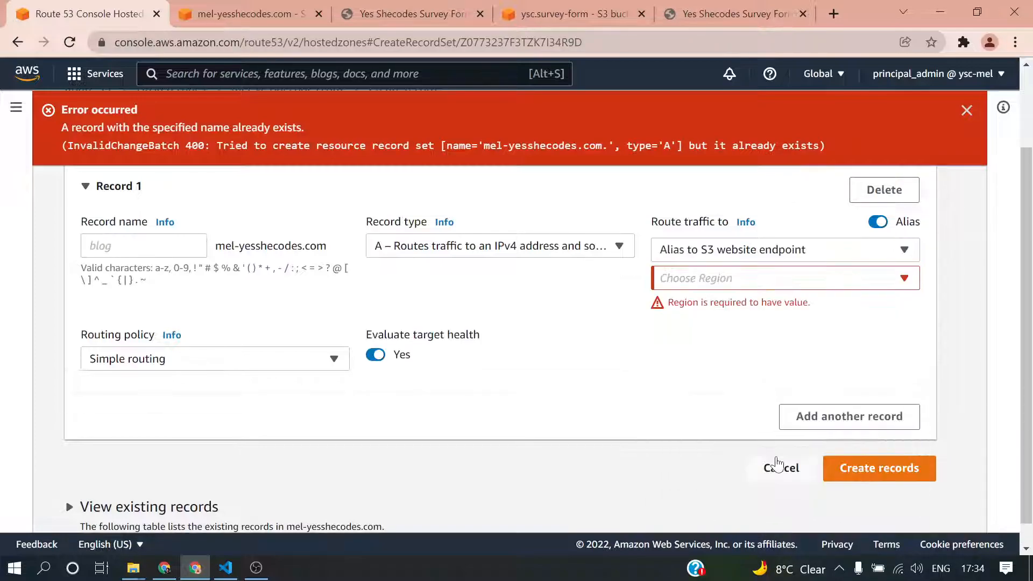
Choose Europe (Frankfurt) [eu-central-1] as the region for the A record's S3 website endpoint
click(720, 278)
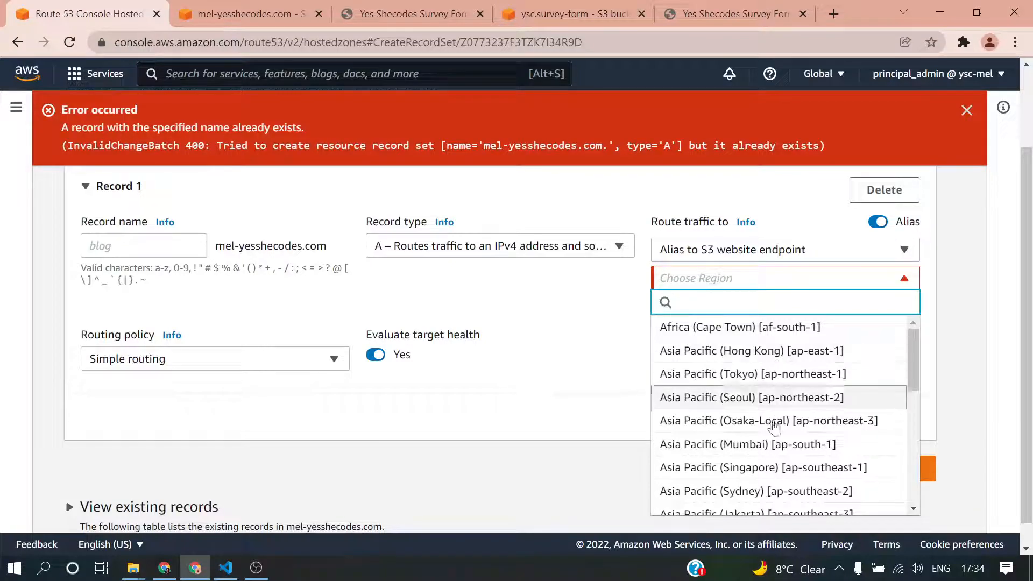
scroll(754, 425, up, 2)
scroll(785, 430, down, 2)
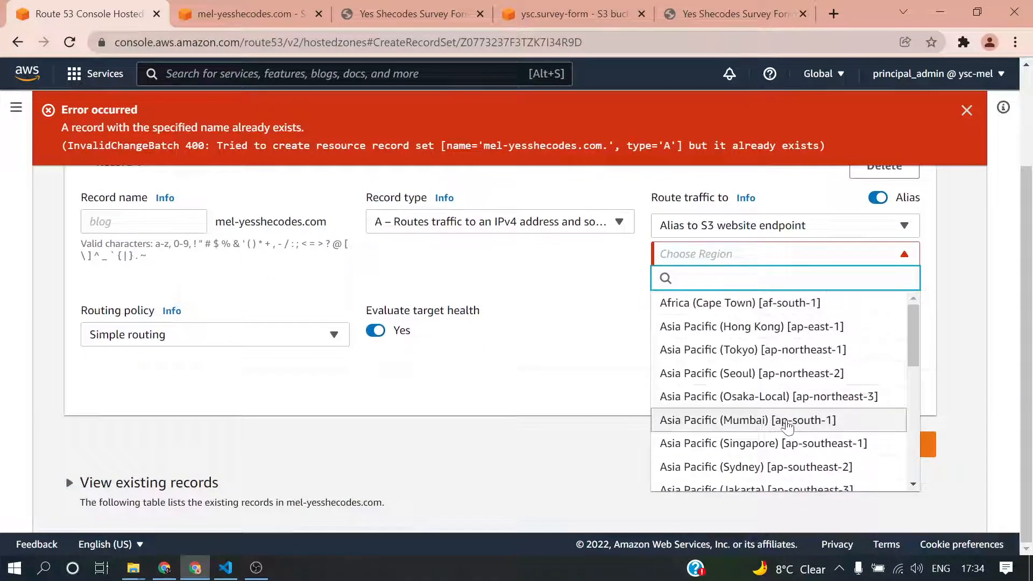
scroll(790, 423, down, 5)
scroll(787, 425, up, 1)
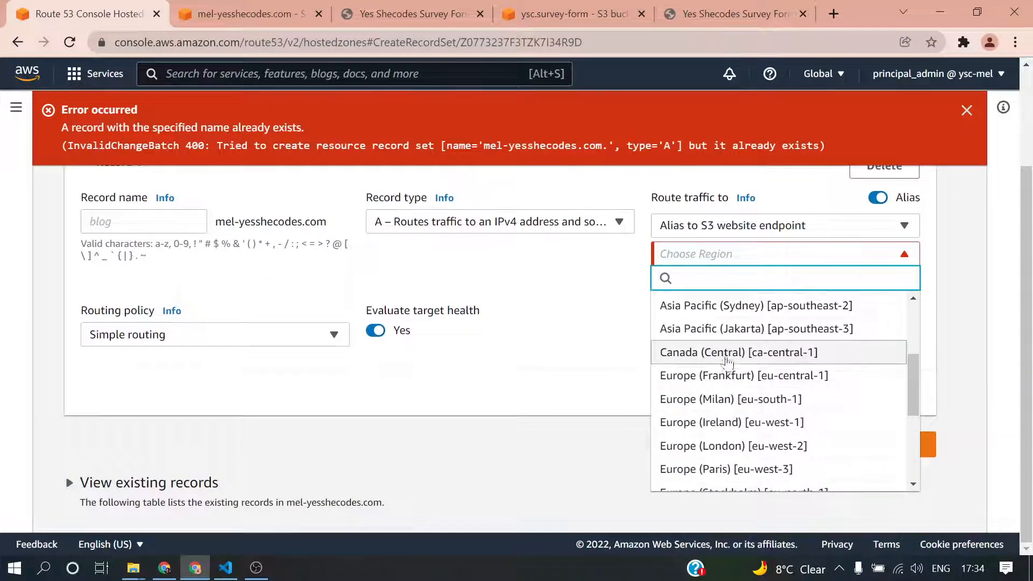
click(732, 377)
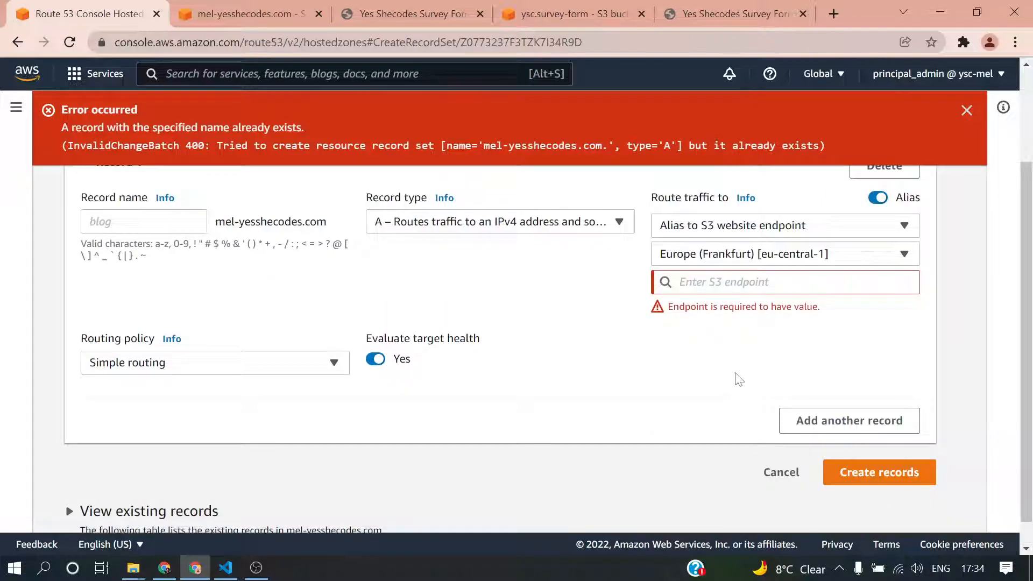
Select the s3-website.eu-central-1.amazonaws.com endpoint for the A record and submit the record for creation again
click(716, 282)
click(713, 322)
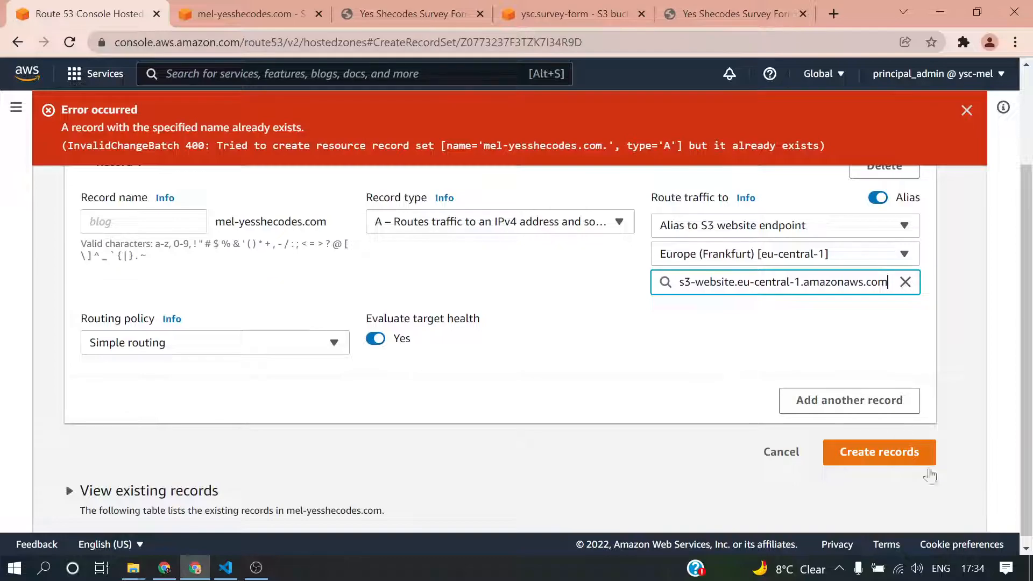
click(883, 452)
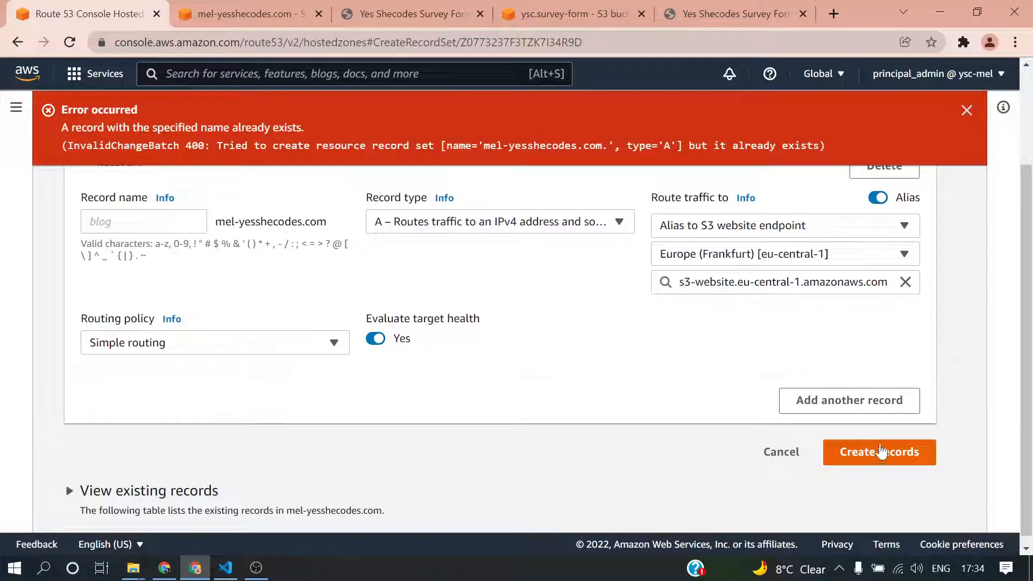
click(809, 401)
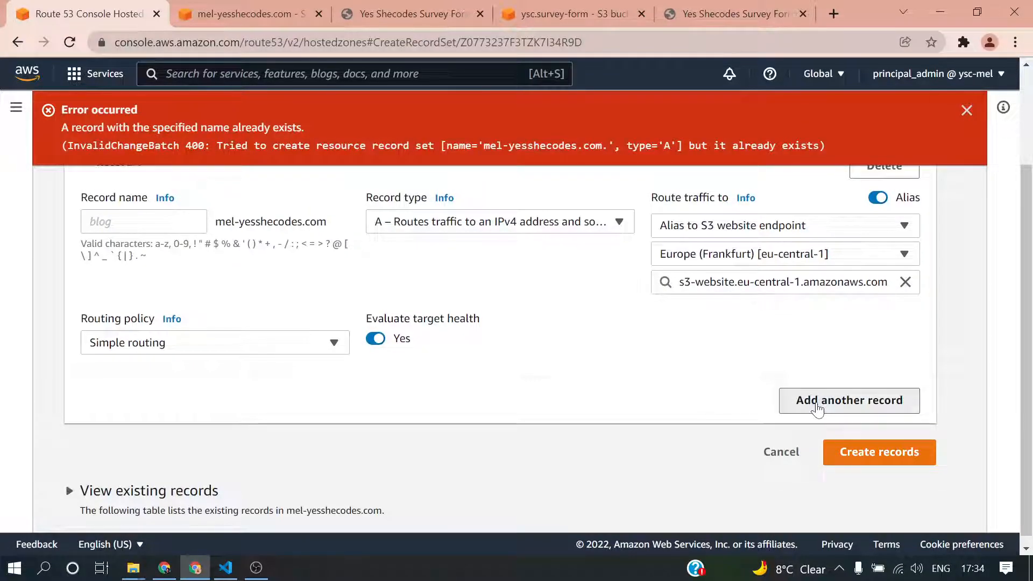
Add a second record to the form and set its record type to AAAA
scroll(526, 329, down, 2)
scroll(526, 328, down, 1)
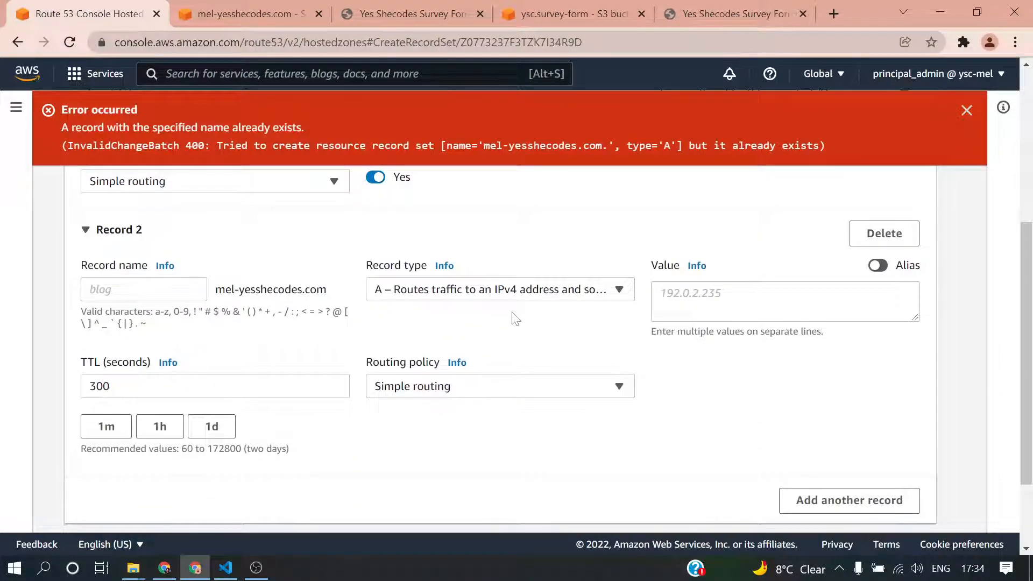
click(620, 291)
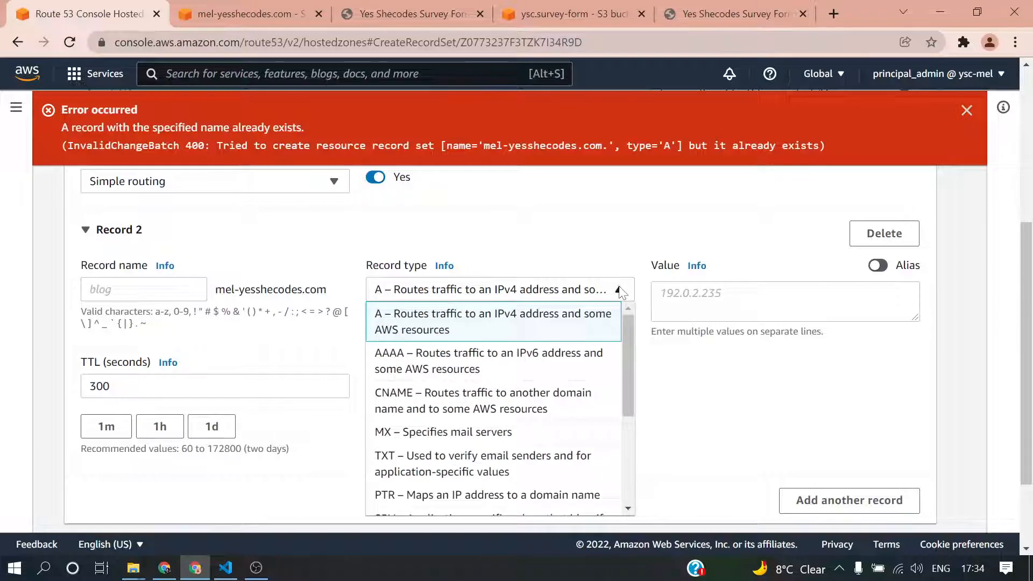
scroll(547, 379, down, 3)
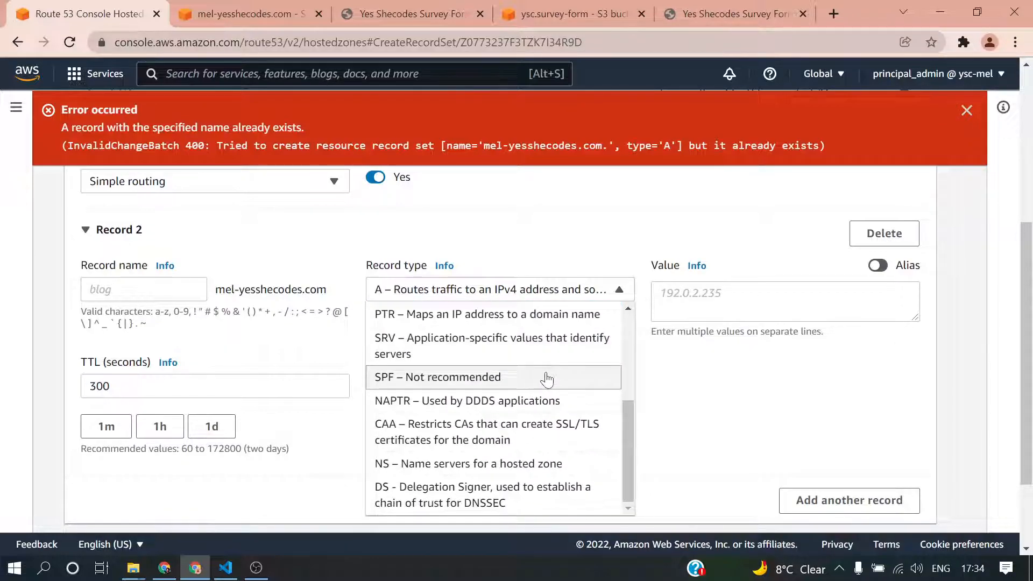
scroll(472, 381, up, 3)
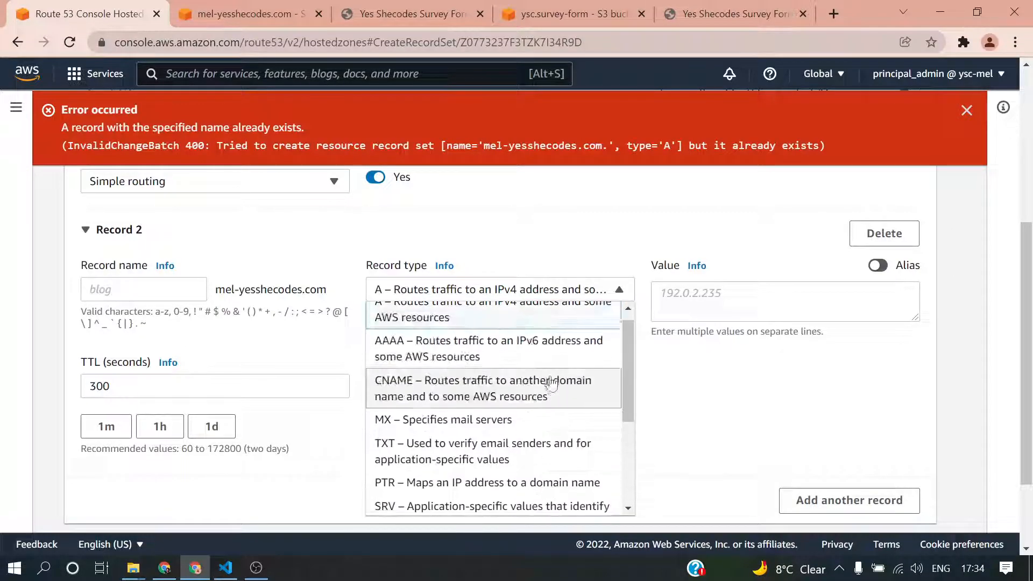
click(476, 360)
click(699, 301)
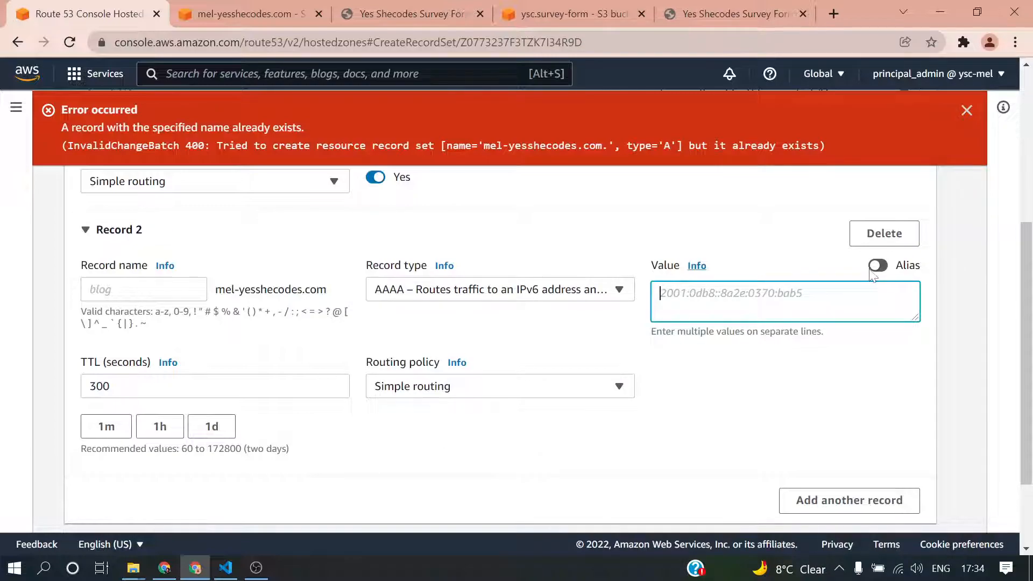
Enable Alias for the second record and review which endpoint options it offers
click(879, 266)
click(791, 295)
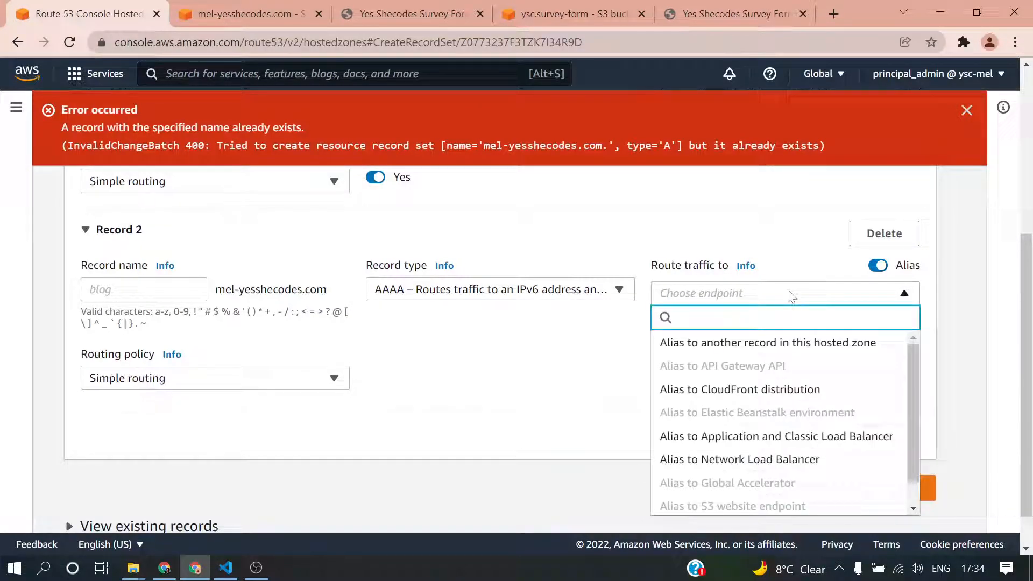
scroll(780, 418, down, 1)
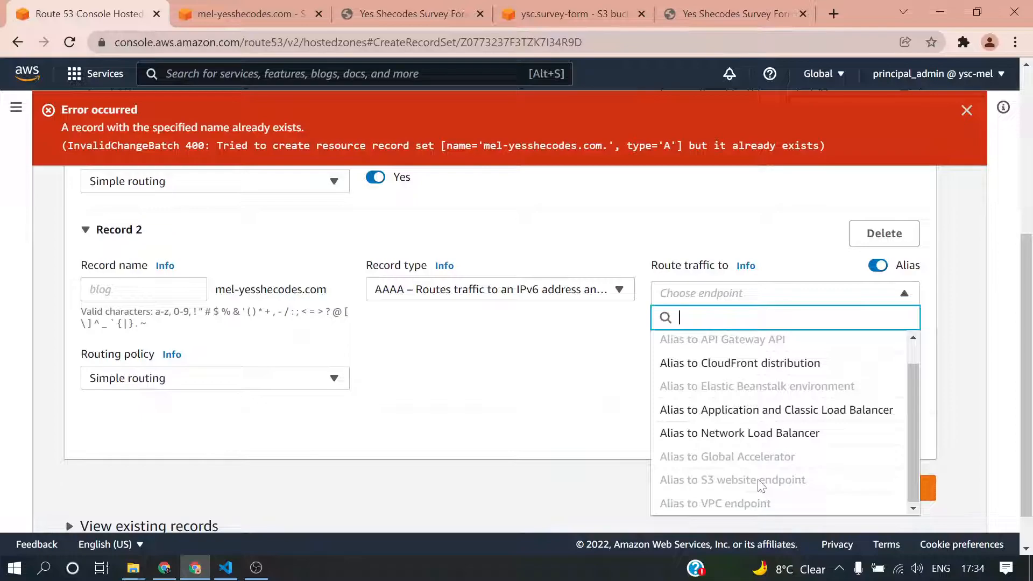
scroll(786, 480, up, 1)
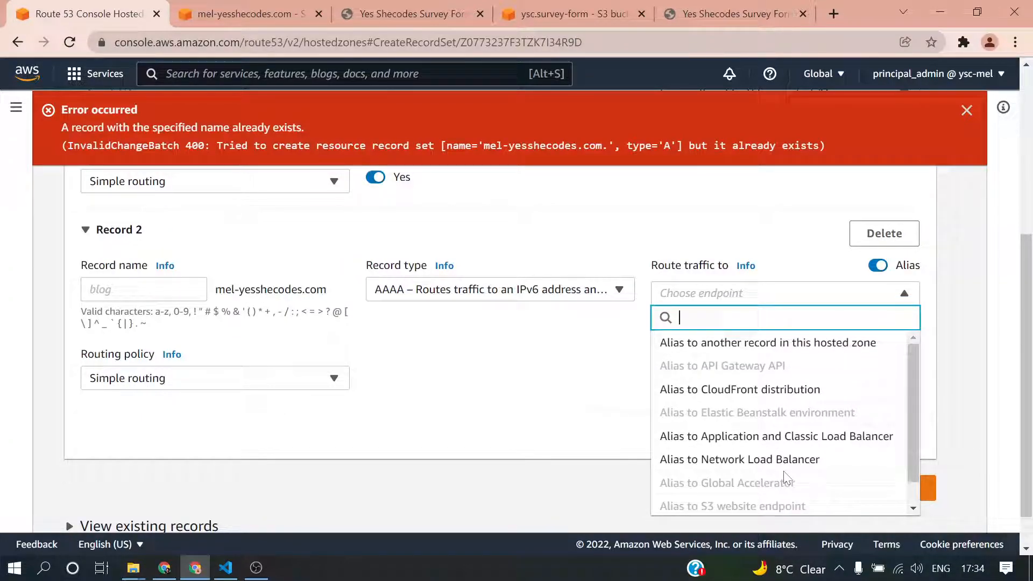
Review the record types available for the second record and compare them with the first record's settings
click(617, 289)
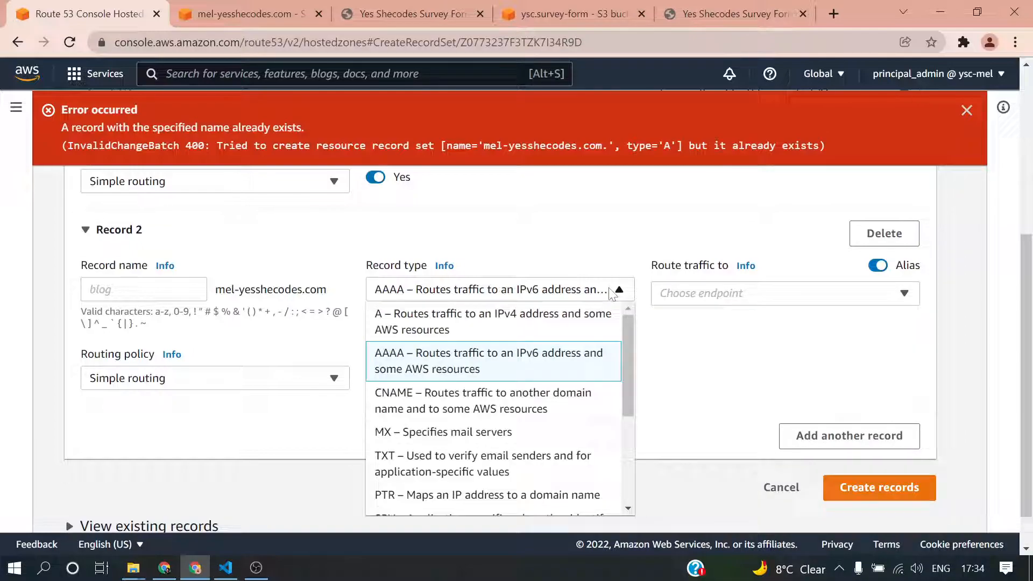
scroll(543, 387, down, 3)
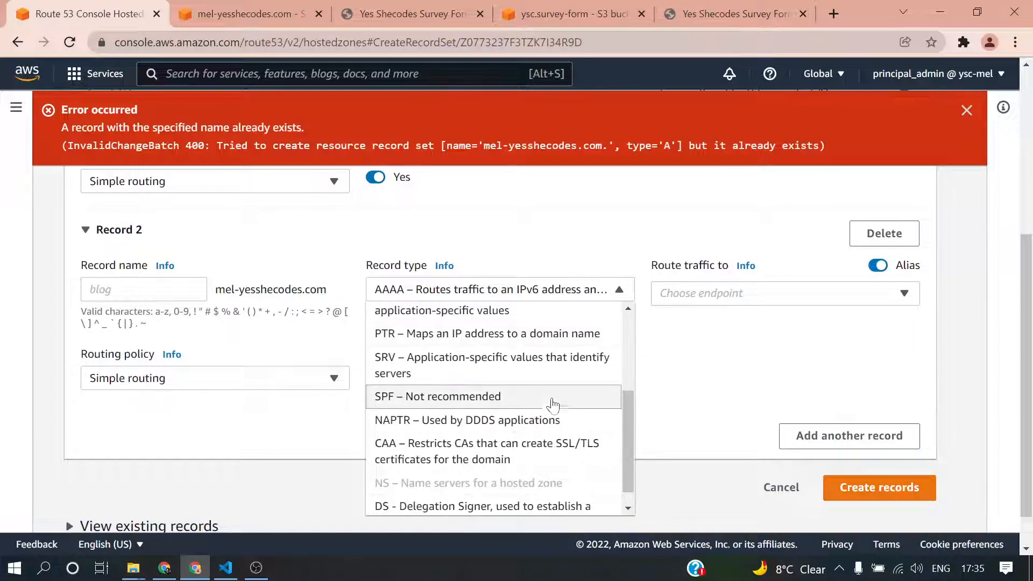
scroll(520, 434, up, 3)
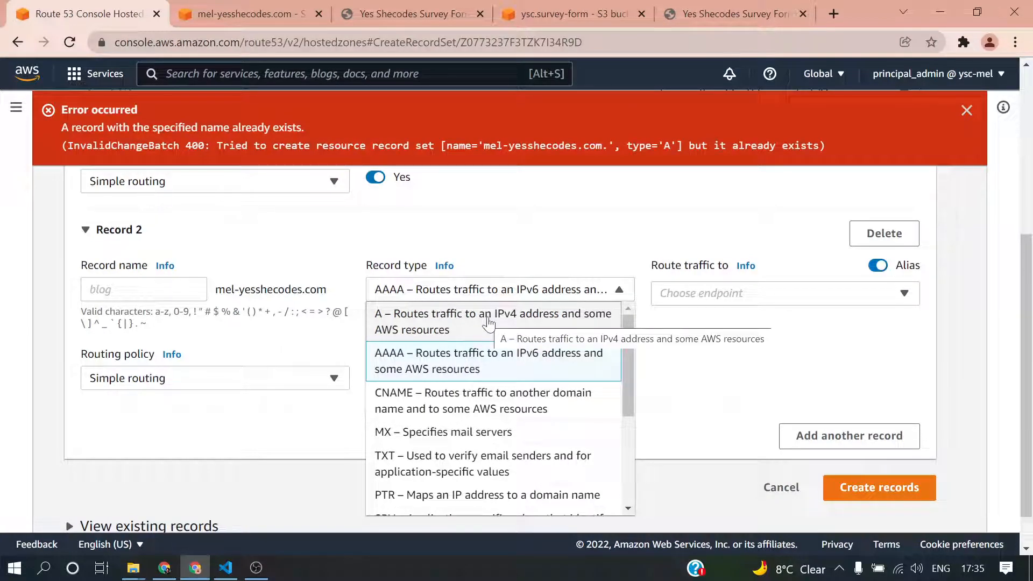
scroll(489, 323, up, 3)
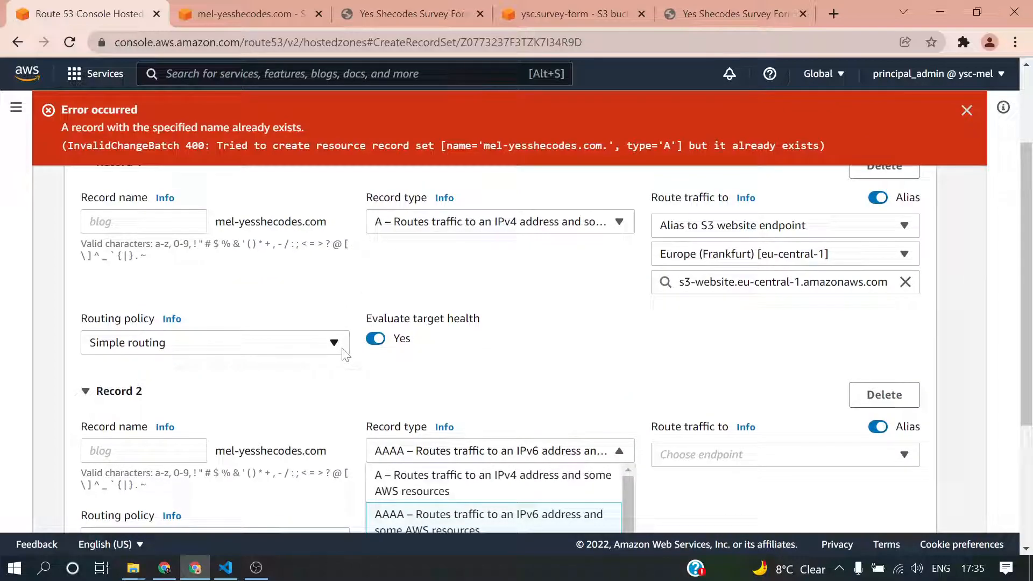
scroll(438, 353, up, 3)
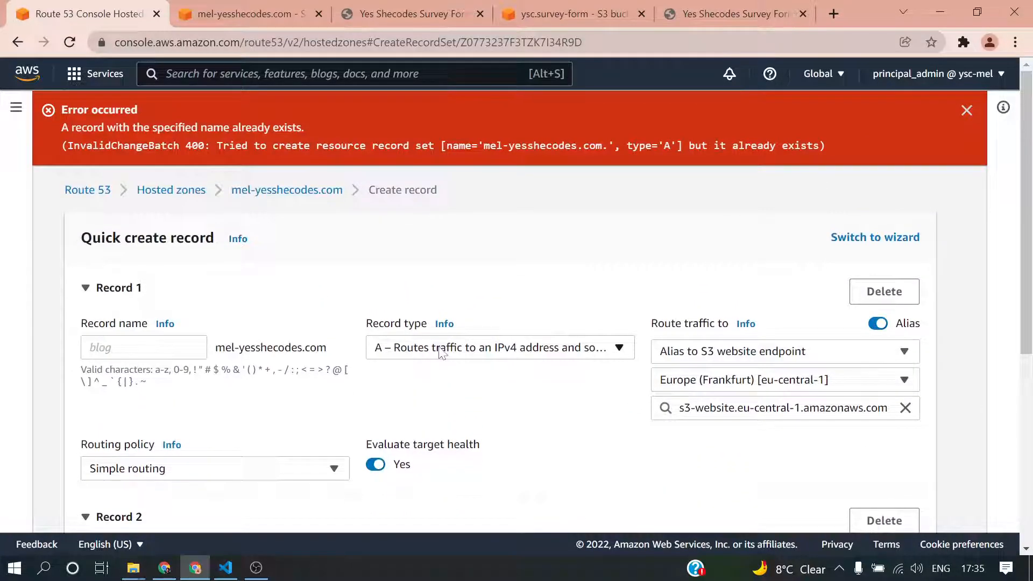
scroll(442, 352, down, 3)
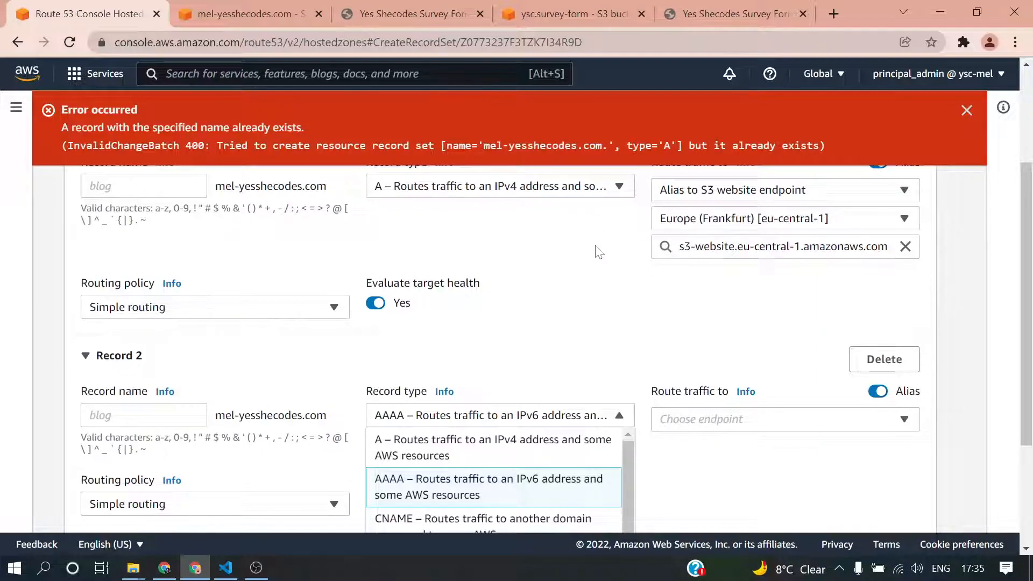
scroll(595, 297, up, 2)
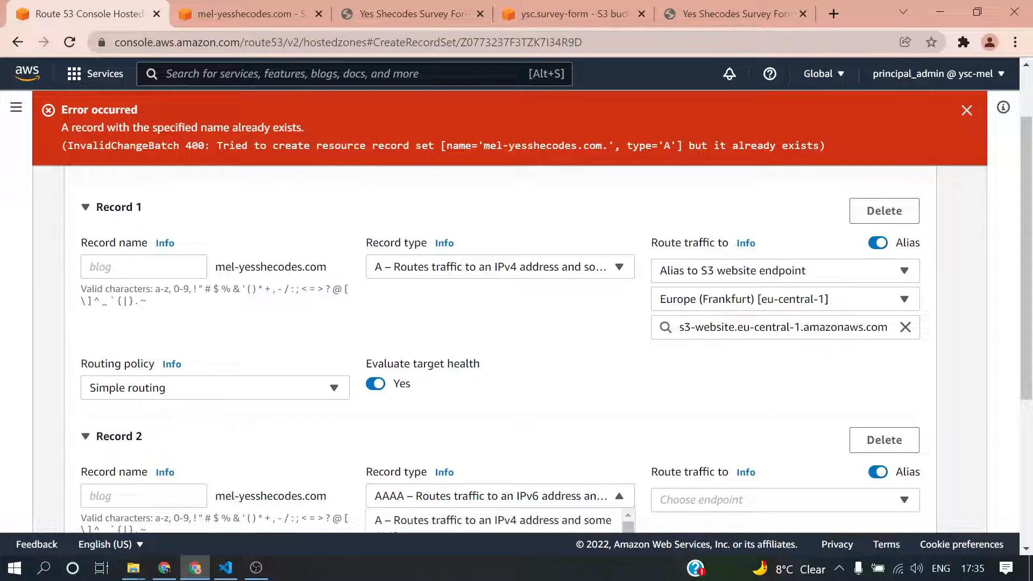
Search Google in a new tab for the error text "InvalidChangeBatch 400: Tried to create resource record set" followed by "AWS"
drag(66, 146, 429, 159)
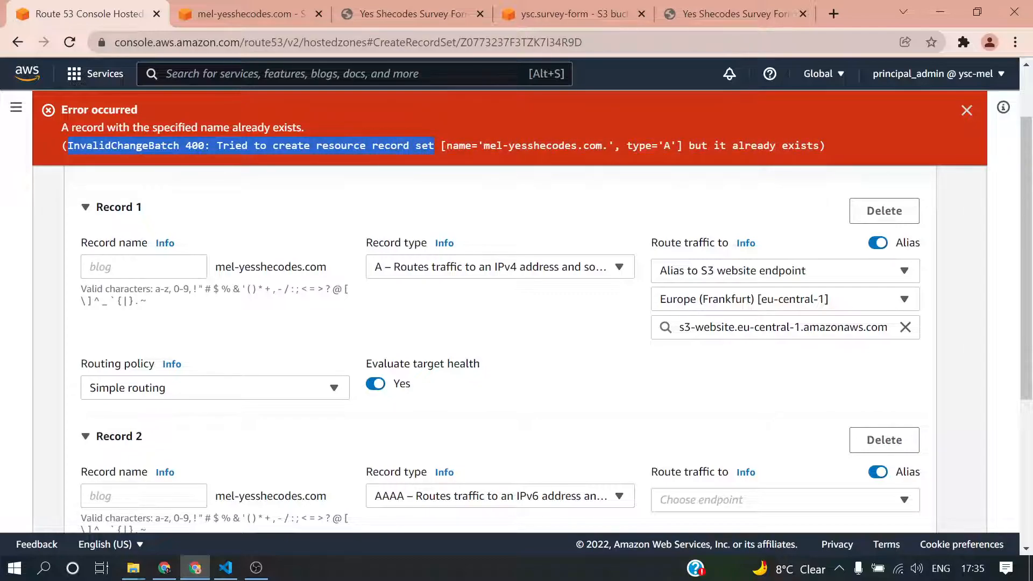
click(840, 14)
text(InvalidChangeBatch 400: Tried to create resource record set)
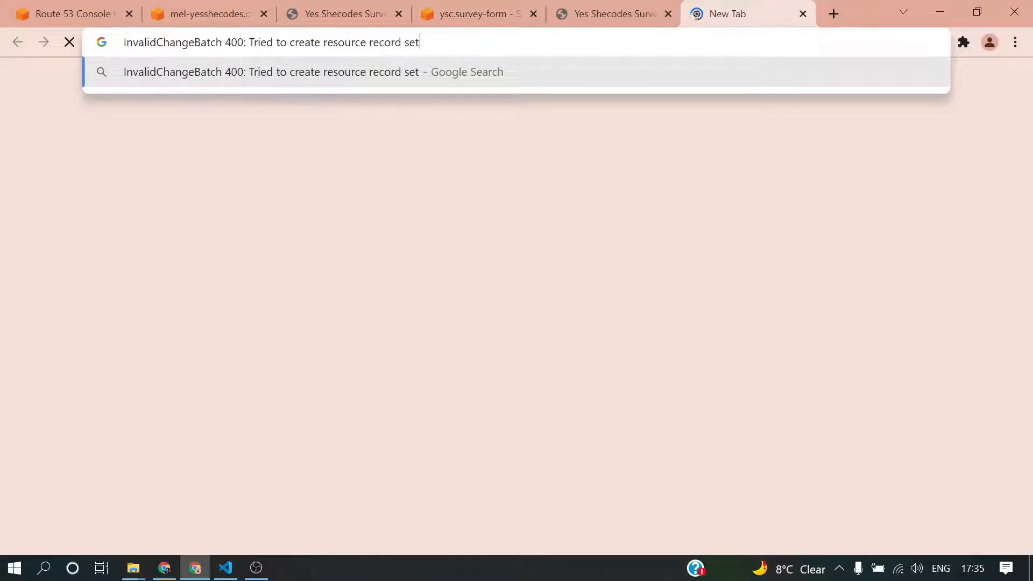
text(AWS)
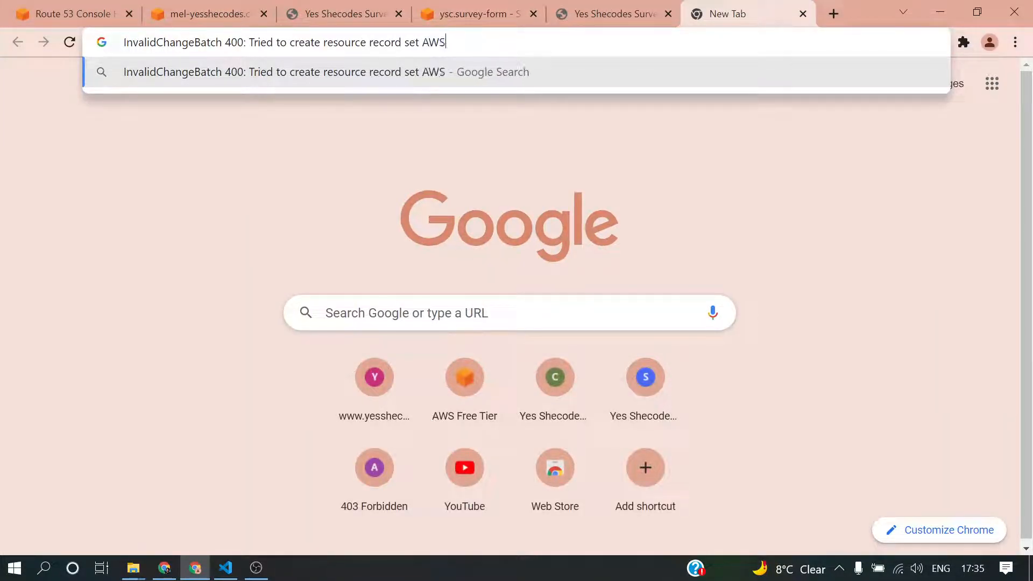
key(Return)
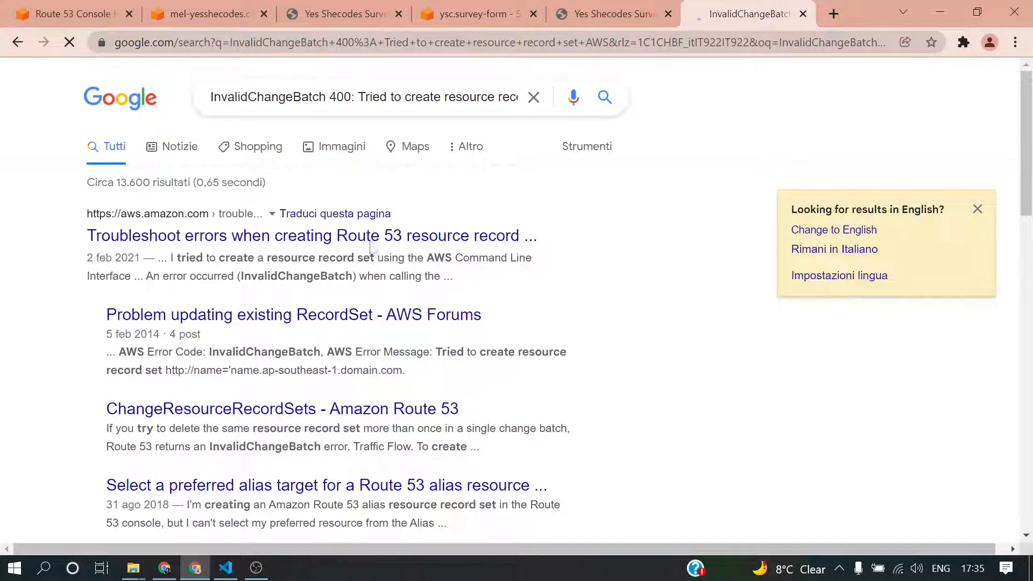
Open the AWS article on troubleshooting errors when creating Route 53 resource record sets and read its InvalidChangeBatch sections
click(213, 242)
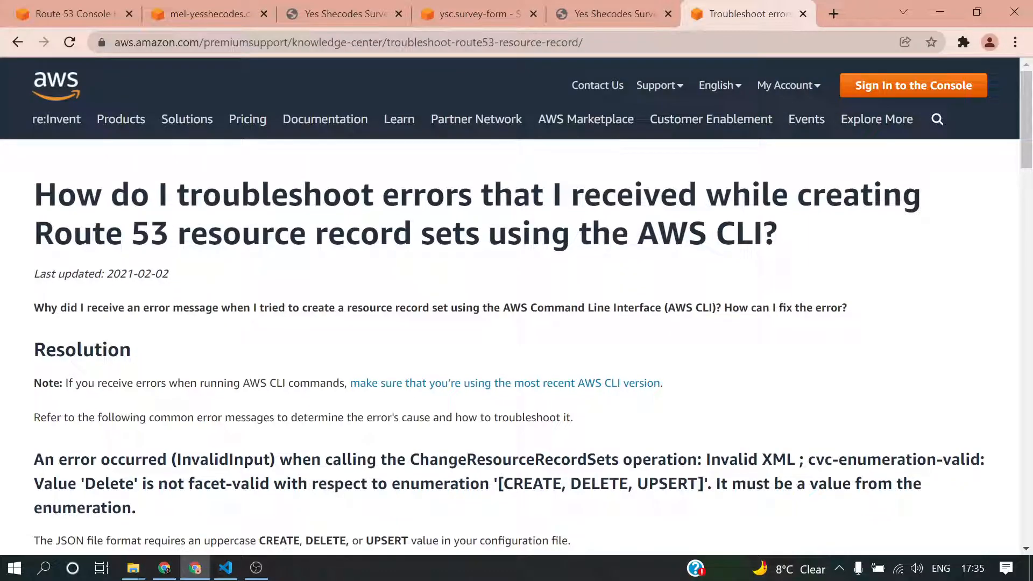
scroll(385, 326, down, 2)
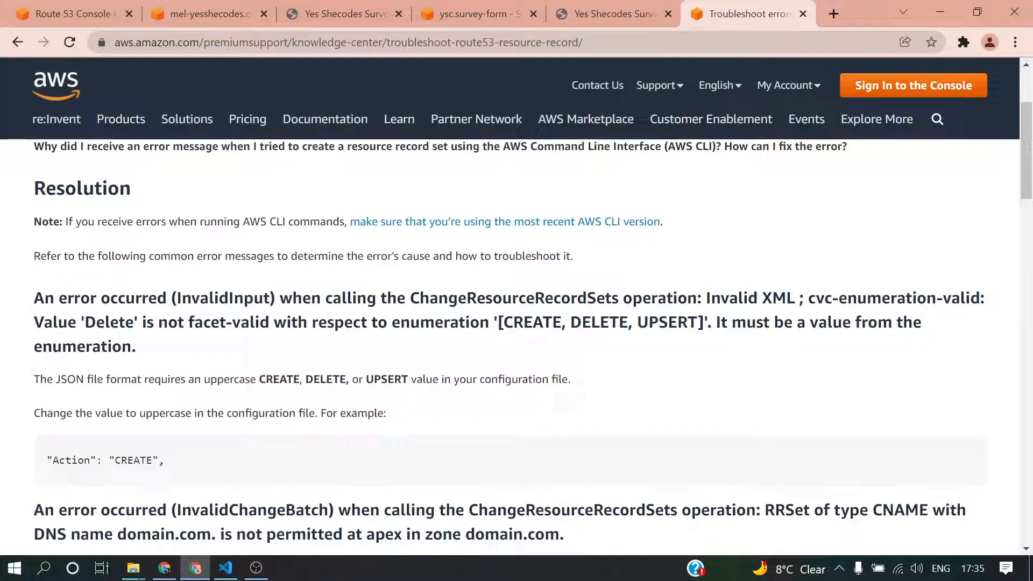
scroll(553, 373, down, 3)
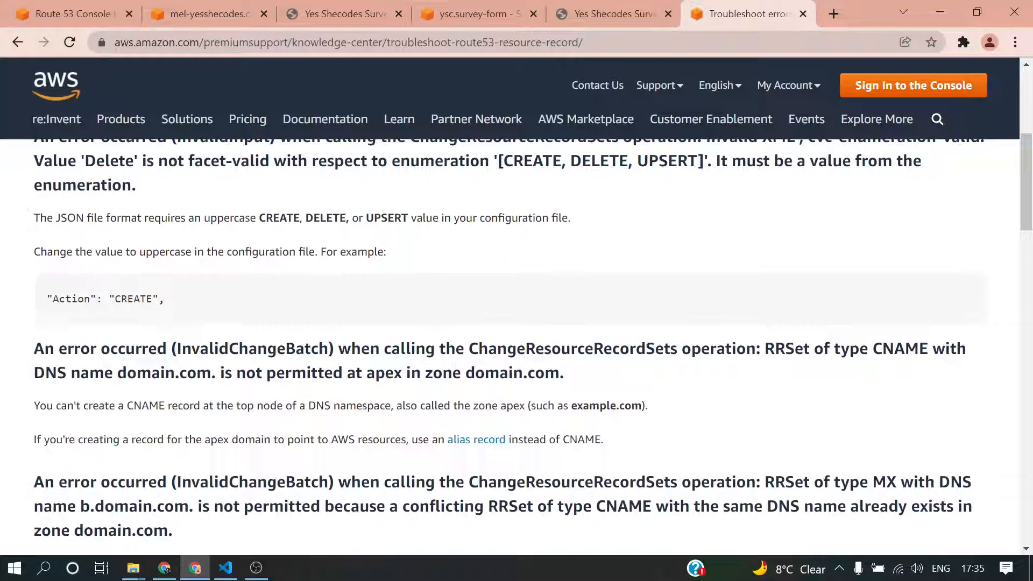
scroll(121, 253, down, 2)
scroll(205, 284, down, 6)
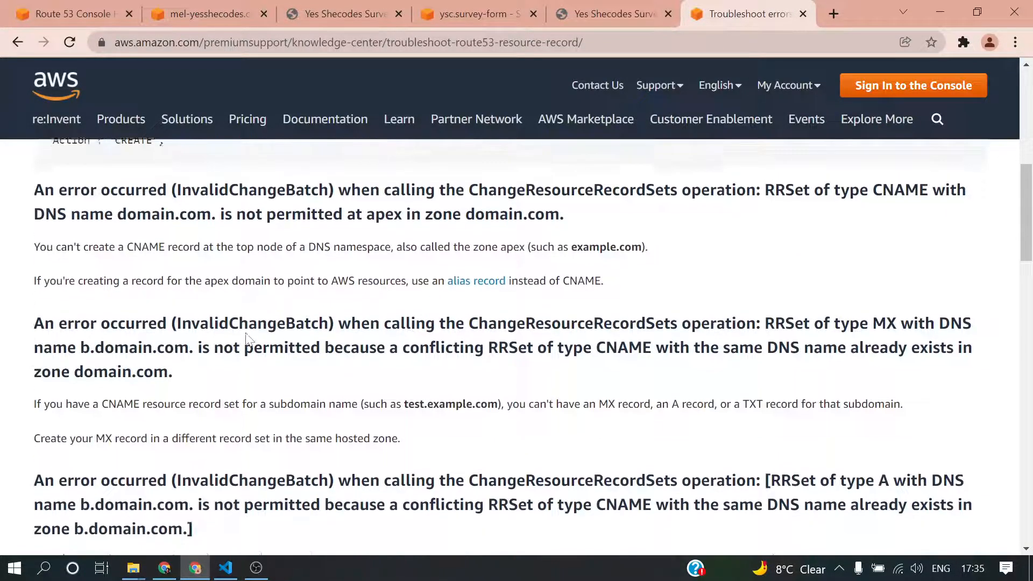
scroll(252, 253, down, 3)
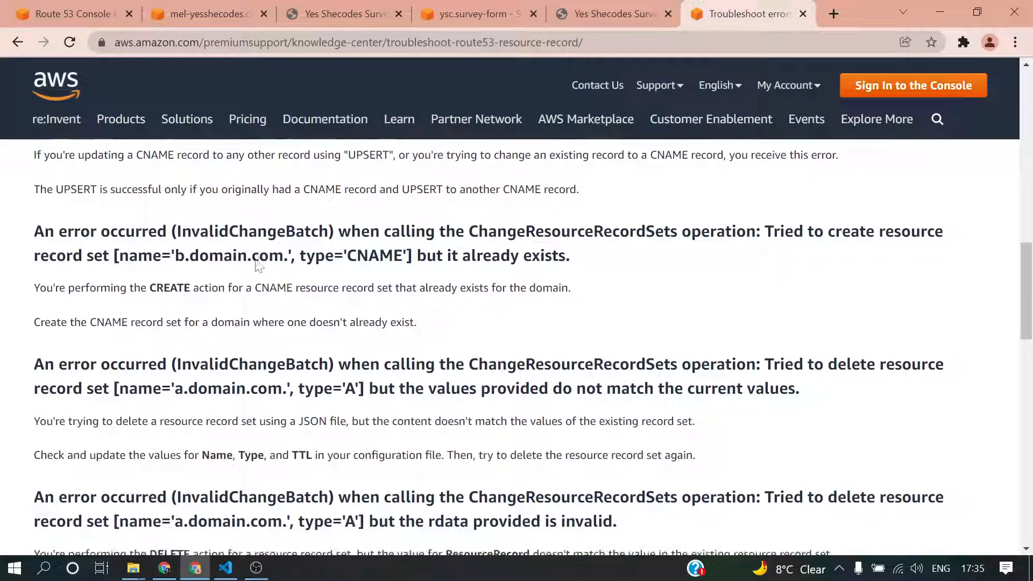
scroll(517, 344, down, 5)
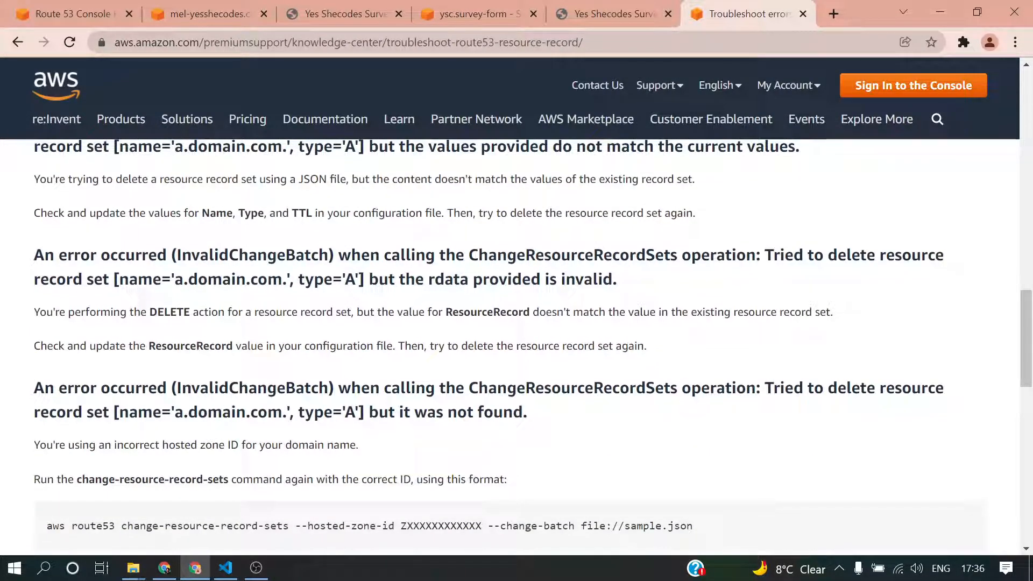
Search the troubleshooting article for "InvalidChangeBatch 400: Tried to create resource record set", copied from the Route 53 error, and clear the search text
click(43, 12)
click(90, 150)
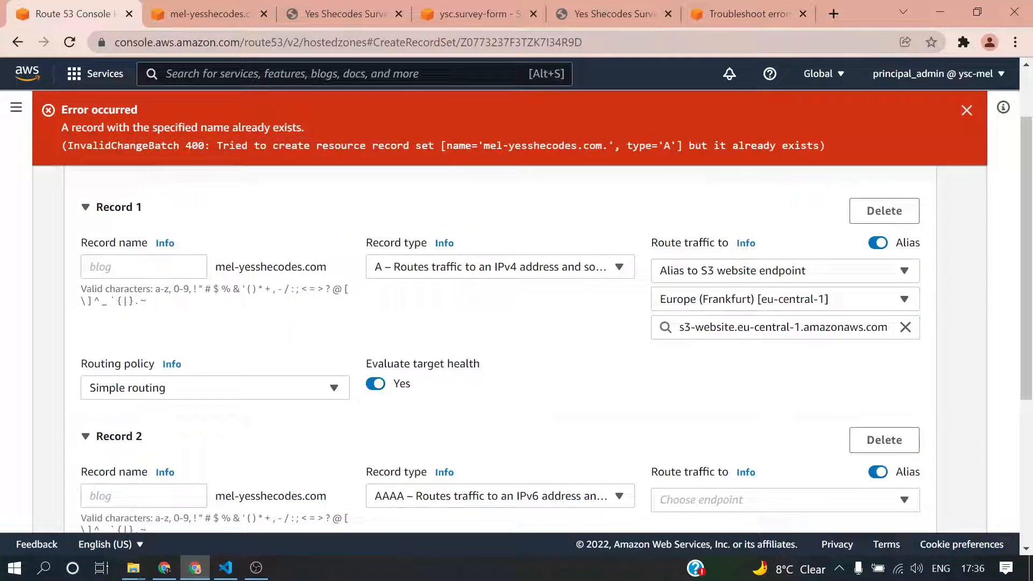
drag(68, 146, 435, 145)
key(ctrl+c)
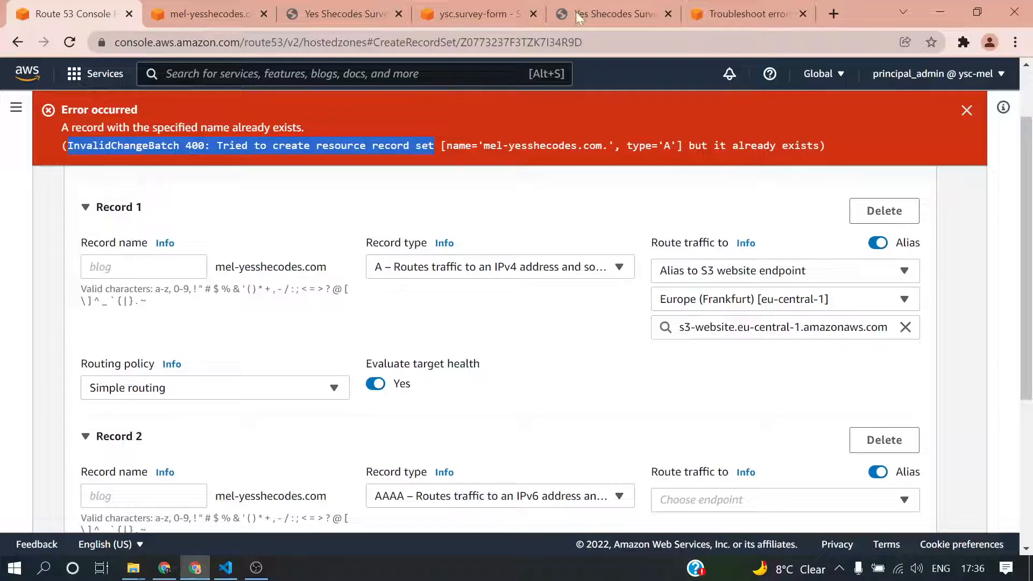
click(608, 14)
click(734, 14)
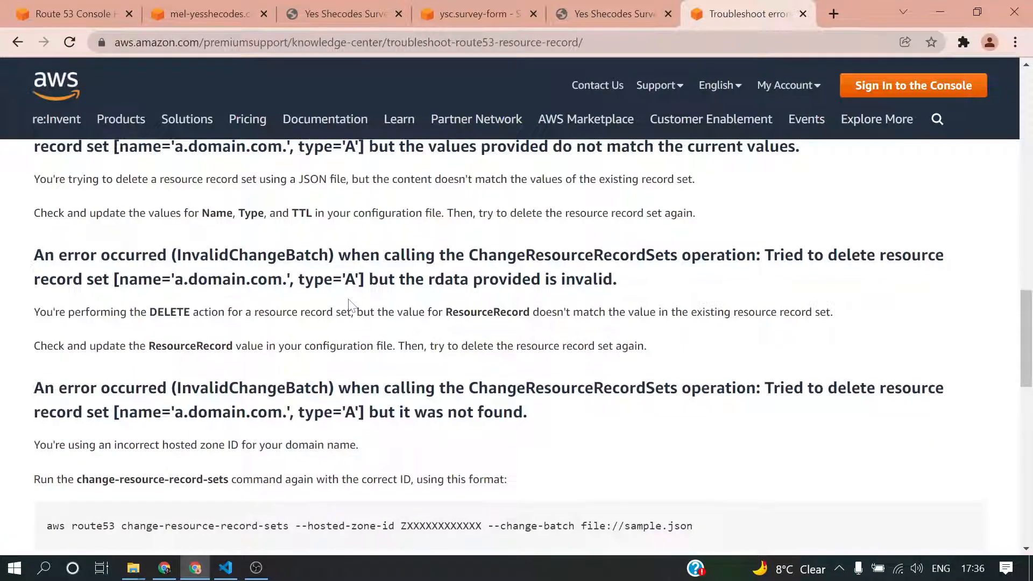
key(ctrl+f)
key(ctrl+v)
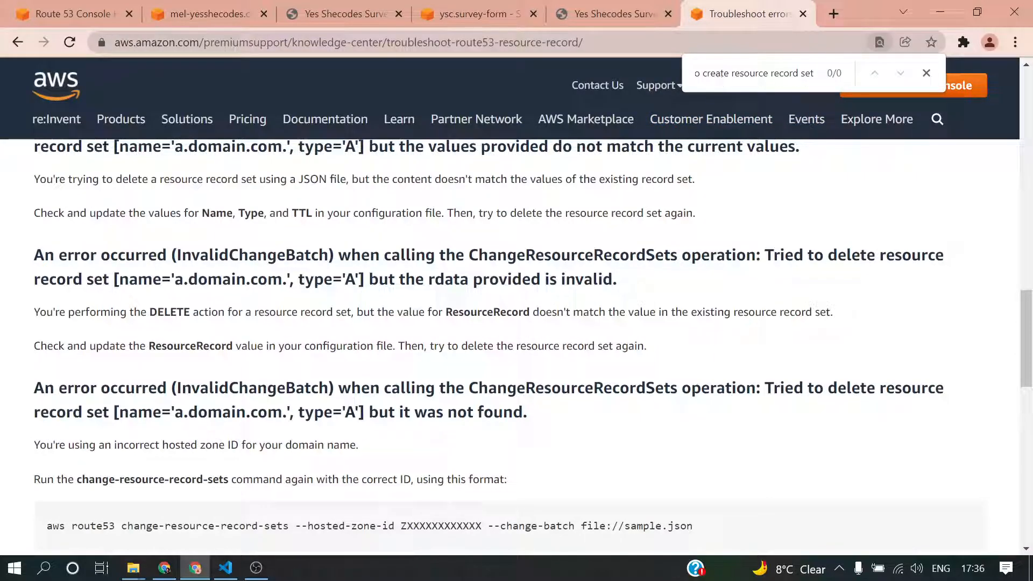
drag(816, 72, 694, 74)
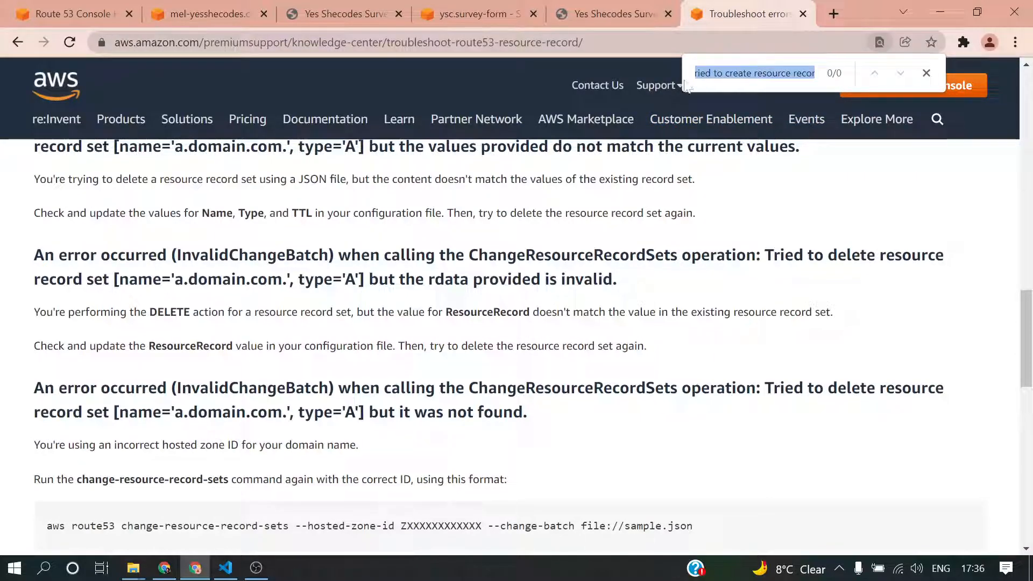
text(InvalidChangeBatch 400: Tr)
key(ctrl+a)
key(ctrl+c)
key(BackSpace)
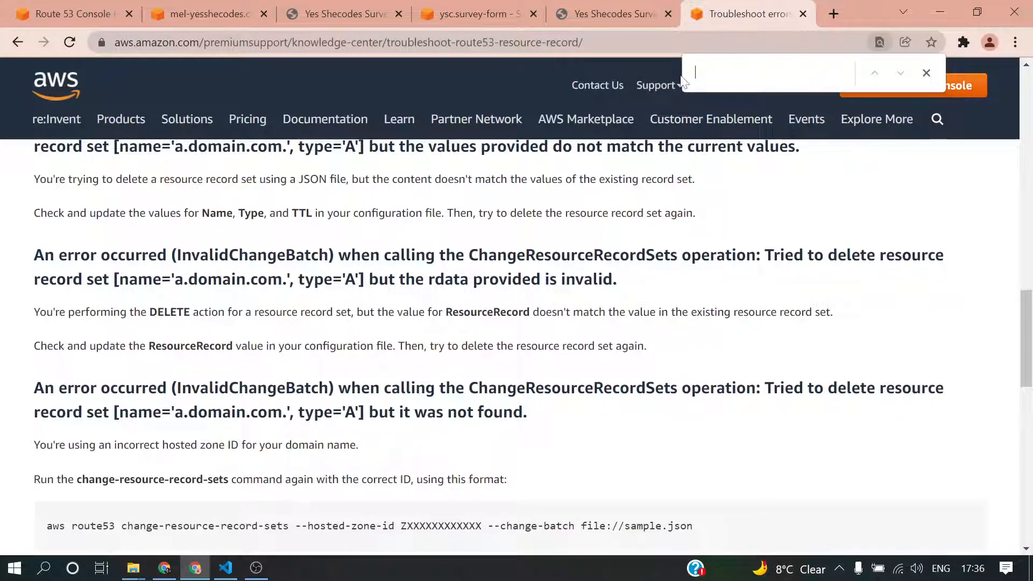
Read the article's remaining error sections down to Related information, and return to the error message in the Route 53 record form
scroll(517, 344, down, 3)
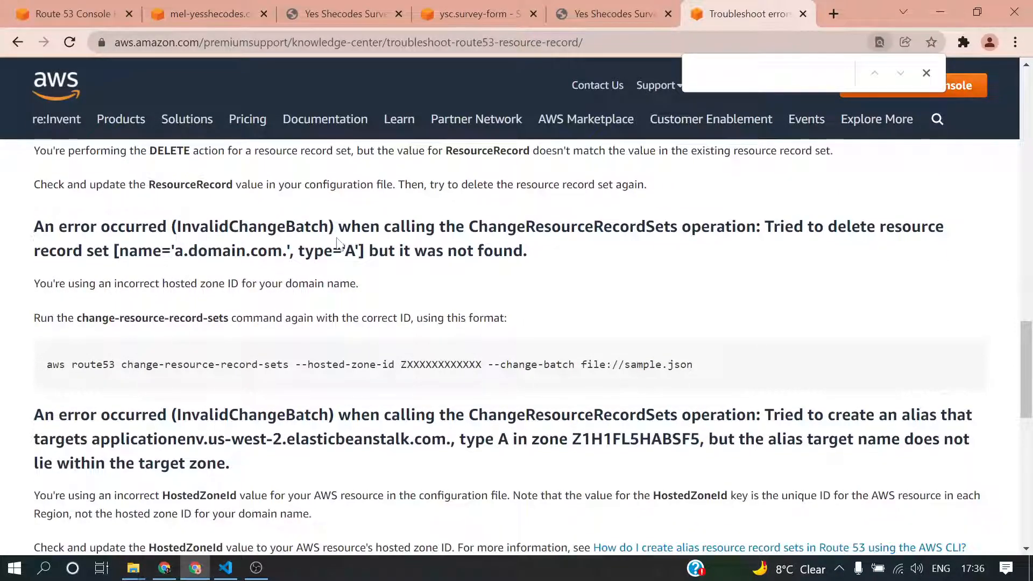
scroll(338, 244, down, 8)
scroll(339, 288, up, 4)
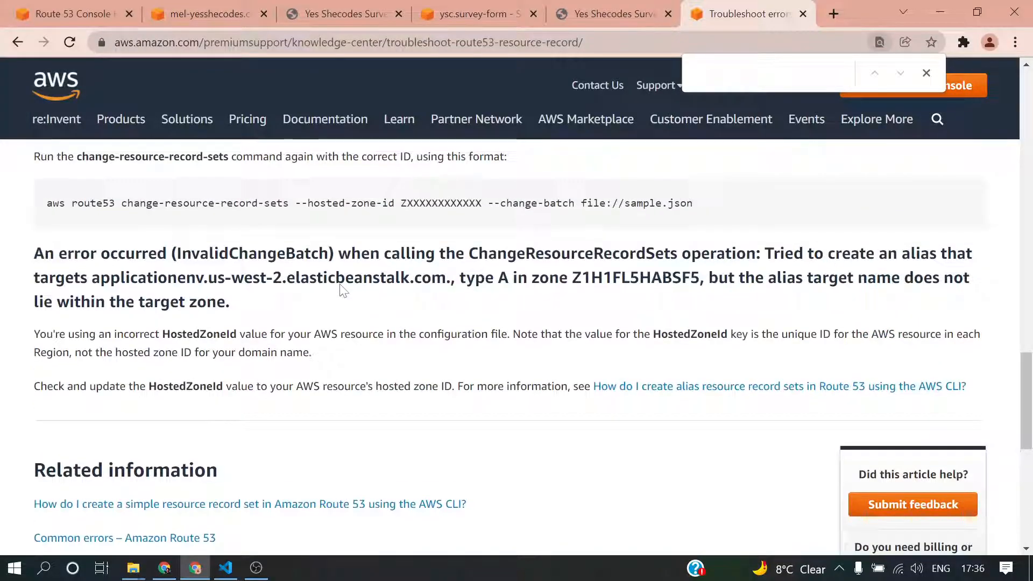
click(98, 15)
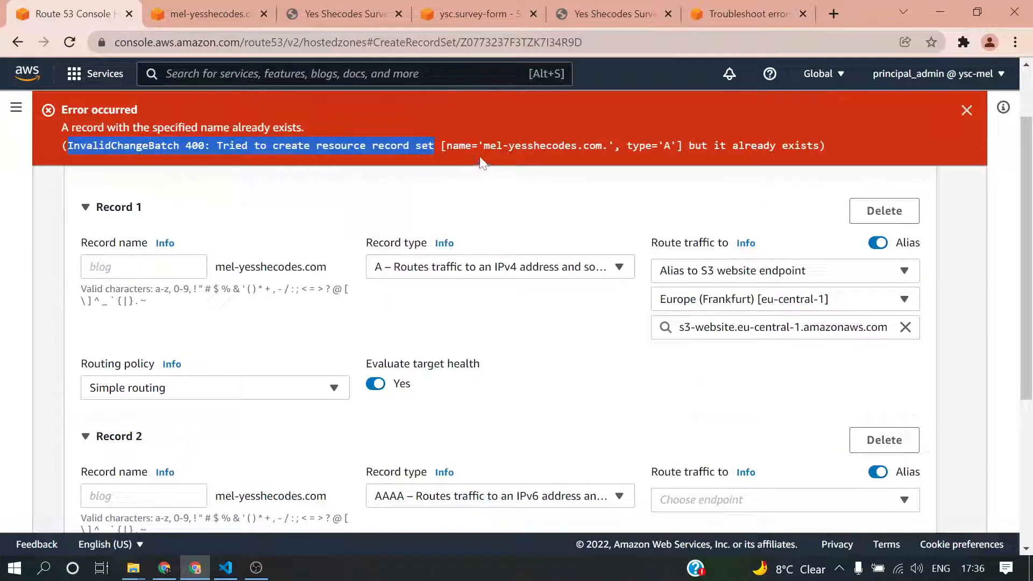
click(700, 150)
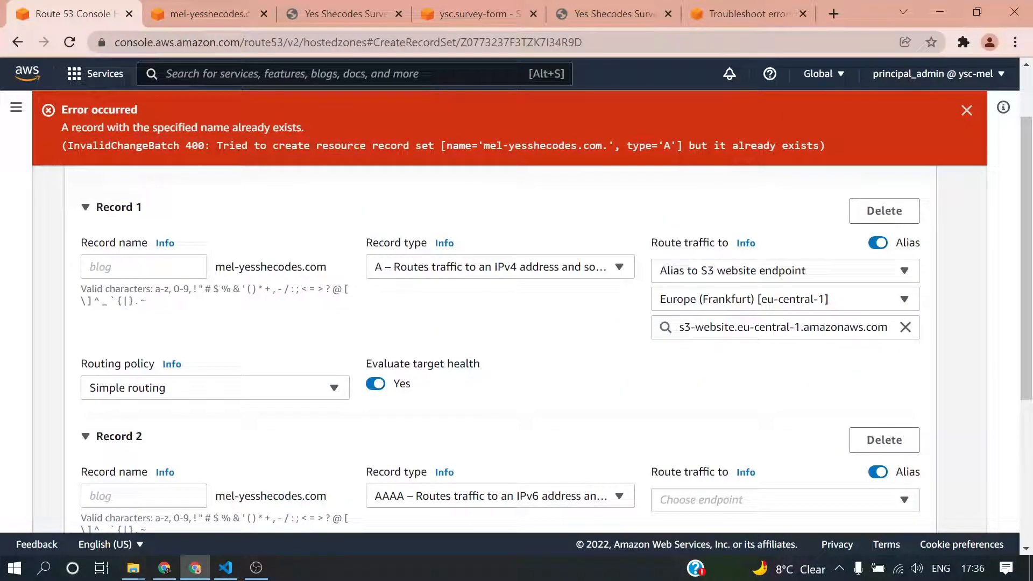
Search the troubleshooting article for "InvalidChangeBatch", copied from the Route 53 error without the 400, and advance to the fourth match
double_click(152, 153)
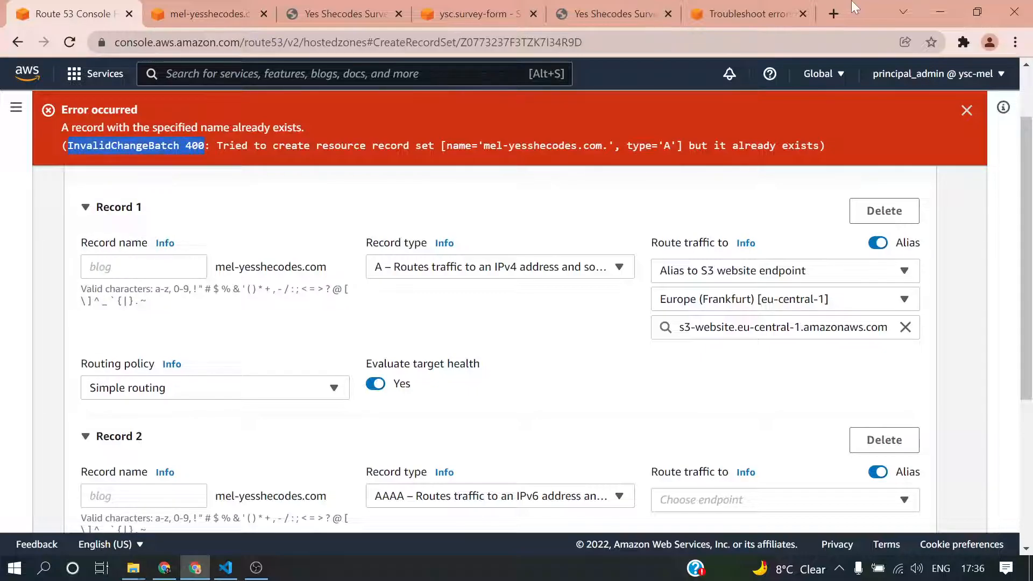
click(741, 12)
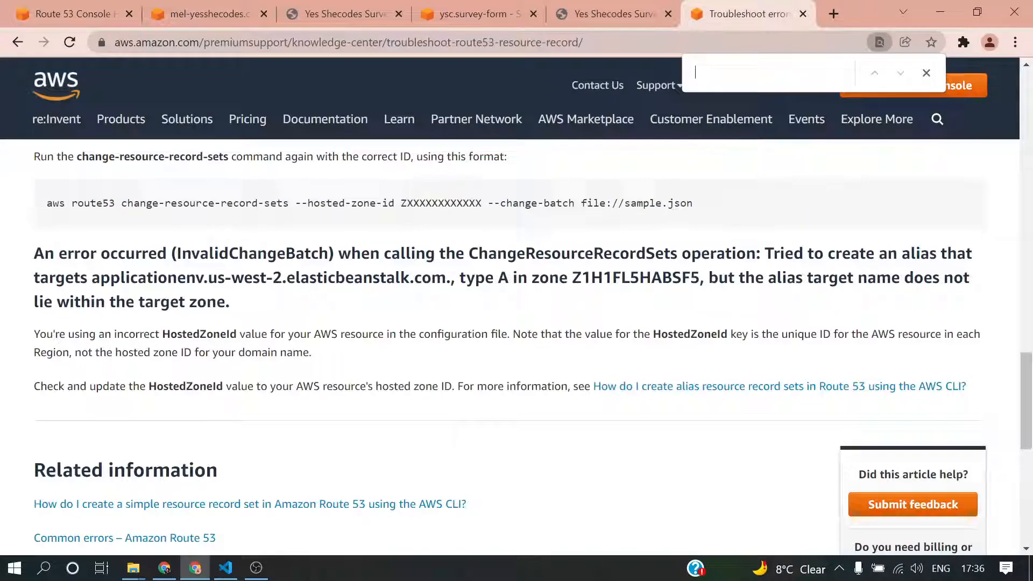
key(ctrl+v)
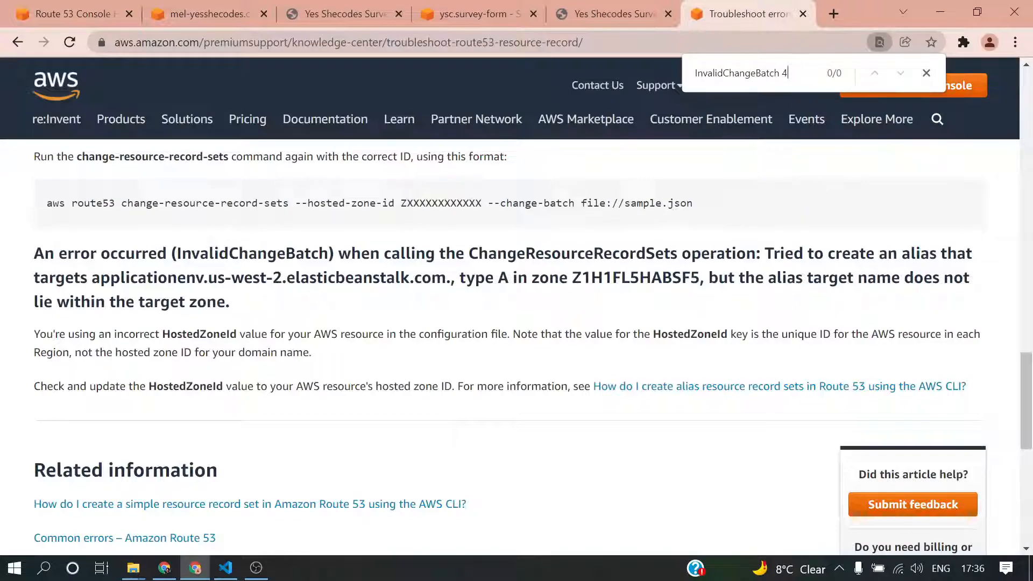
key(BackSpace)
key(BackSpace)
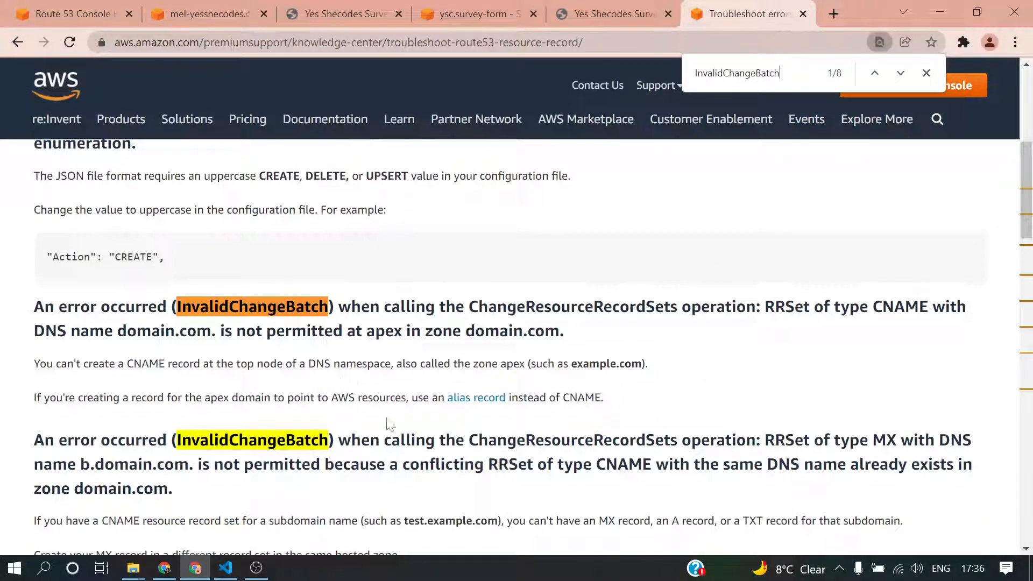
click(900, 73)
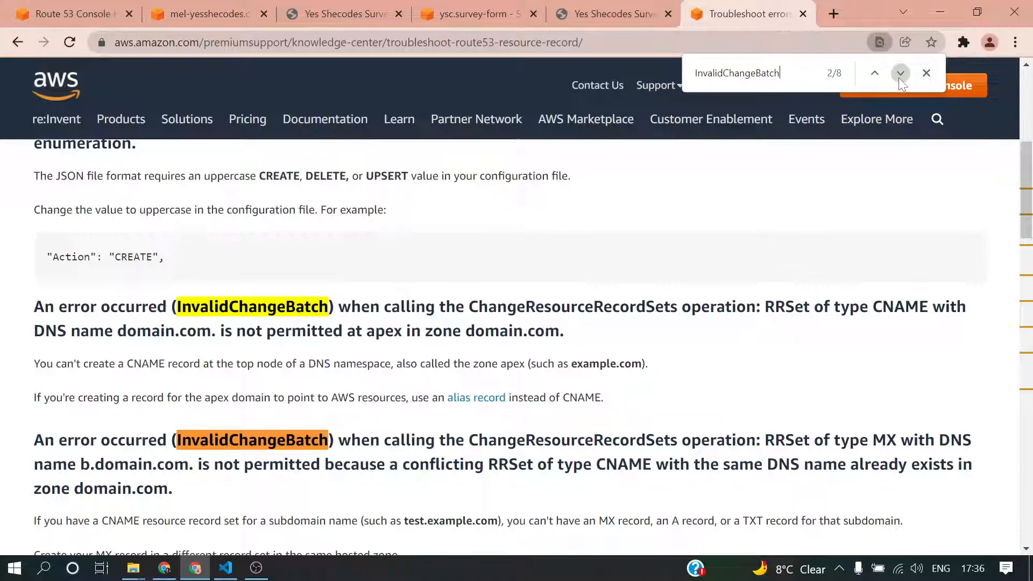
click(901, 77)
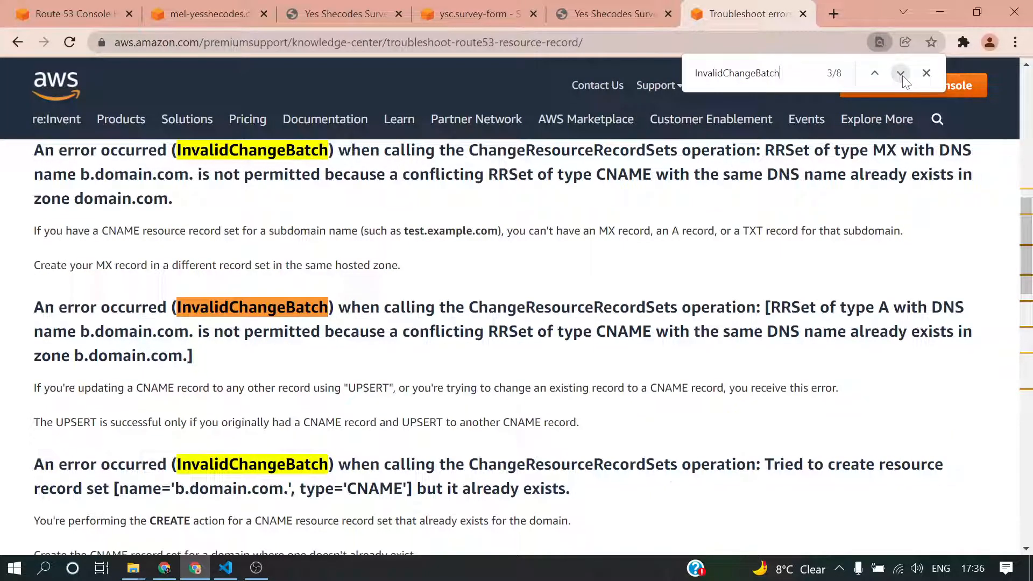
click(902, 75)
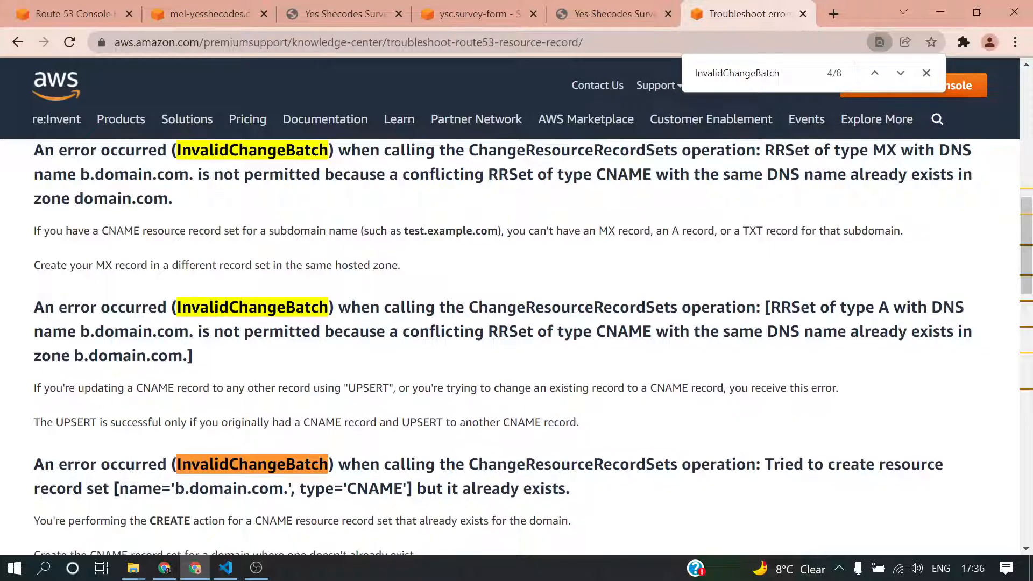
Read the article's InvalidChangeBatch sections from the already-existing CNAME record error through the delete errors for type A records
scroll(119, 468, down, 1)
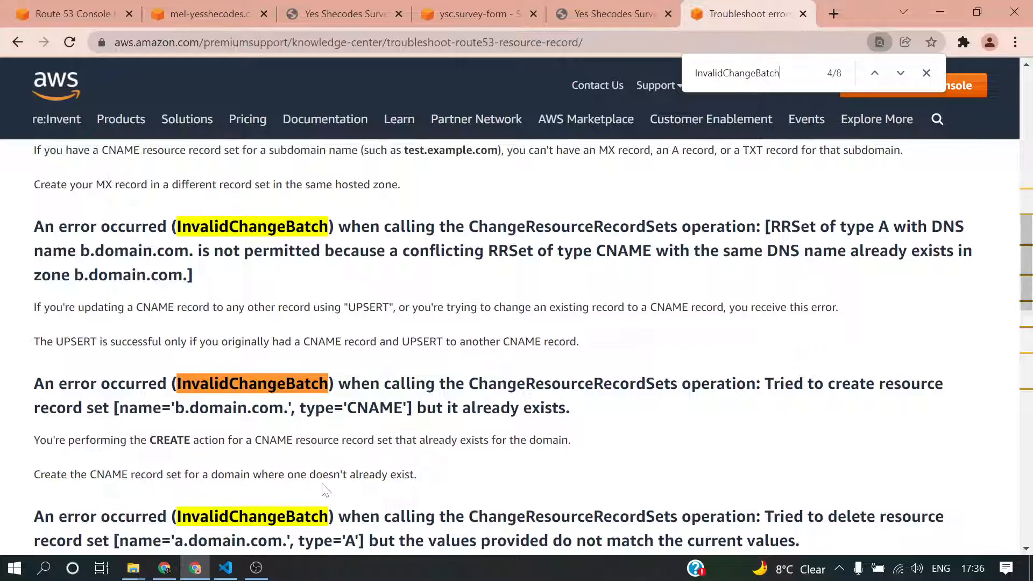
scroll(377, 425, down, 3)
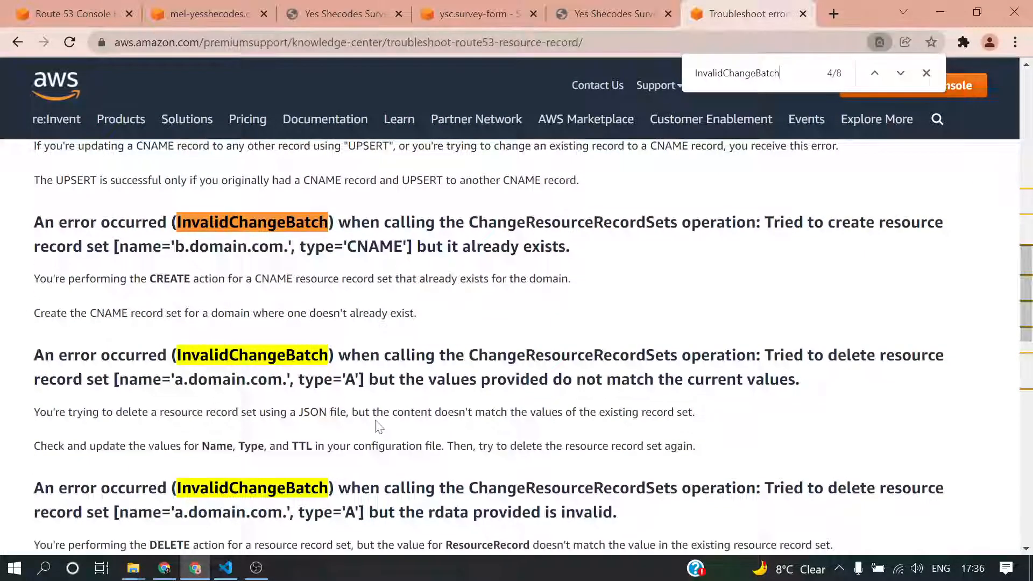
scroll(377, 425, up, 1)
scroll(242, 428, down, 1)
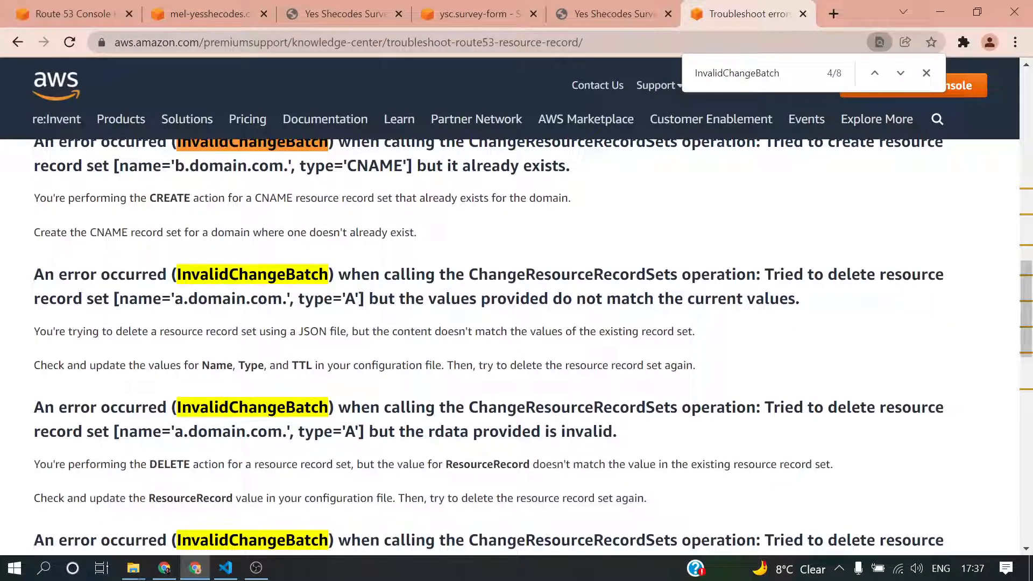
scroll(104, 483, down, 1)
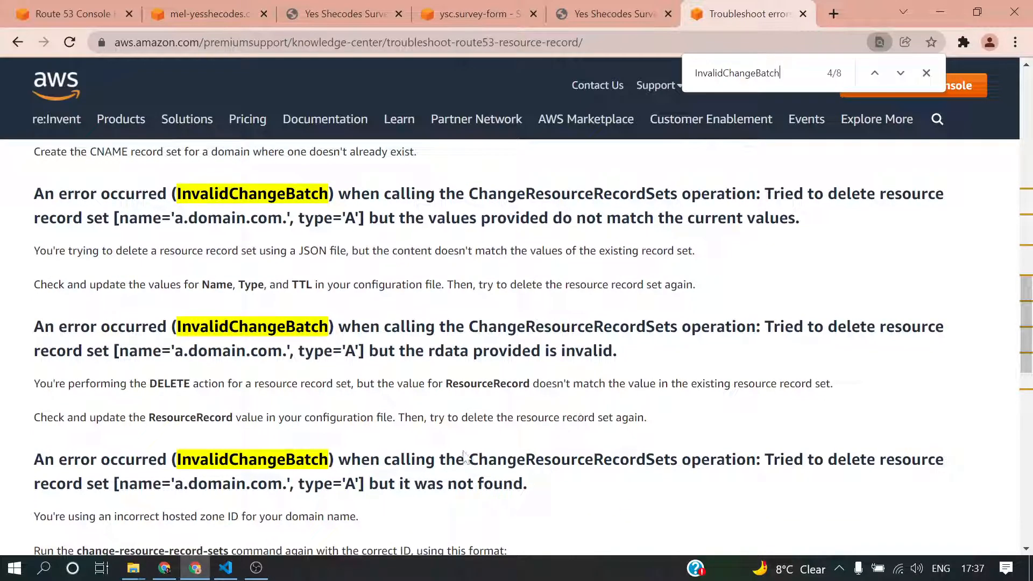
scroll(359, 475, down, 1)
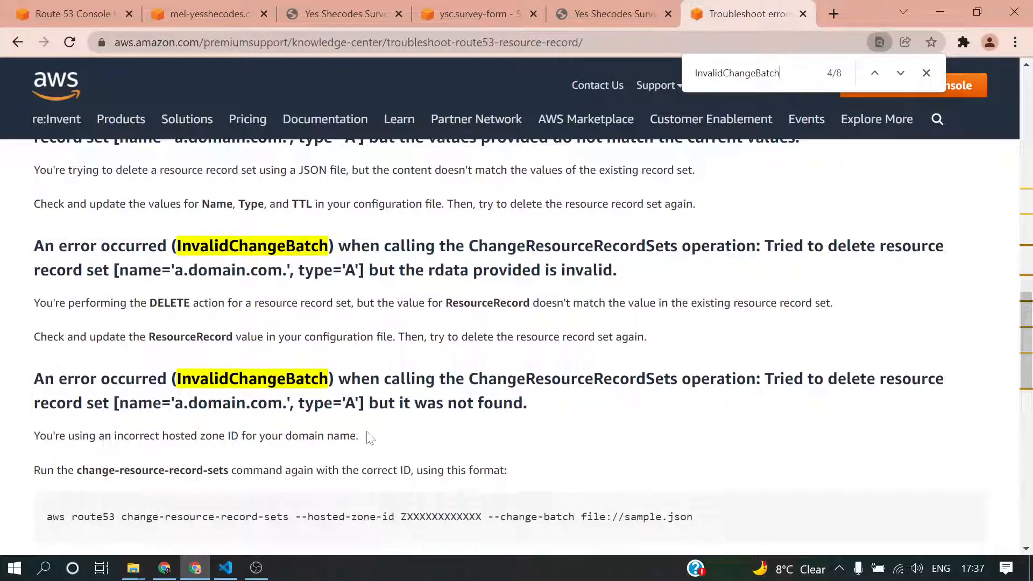
scroll(371, 437, down, 1)
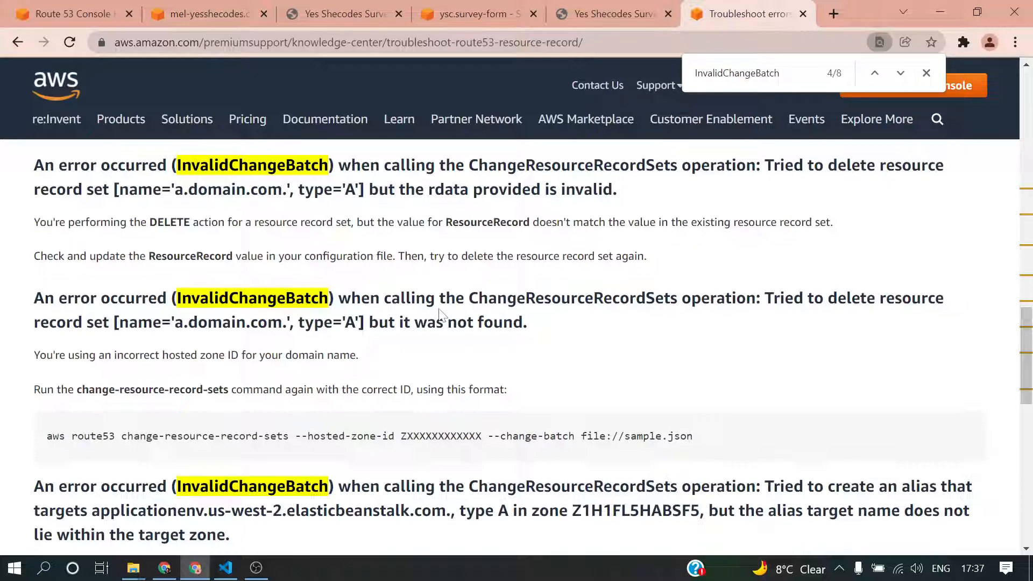
scroll(440, 315, up, 1)
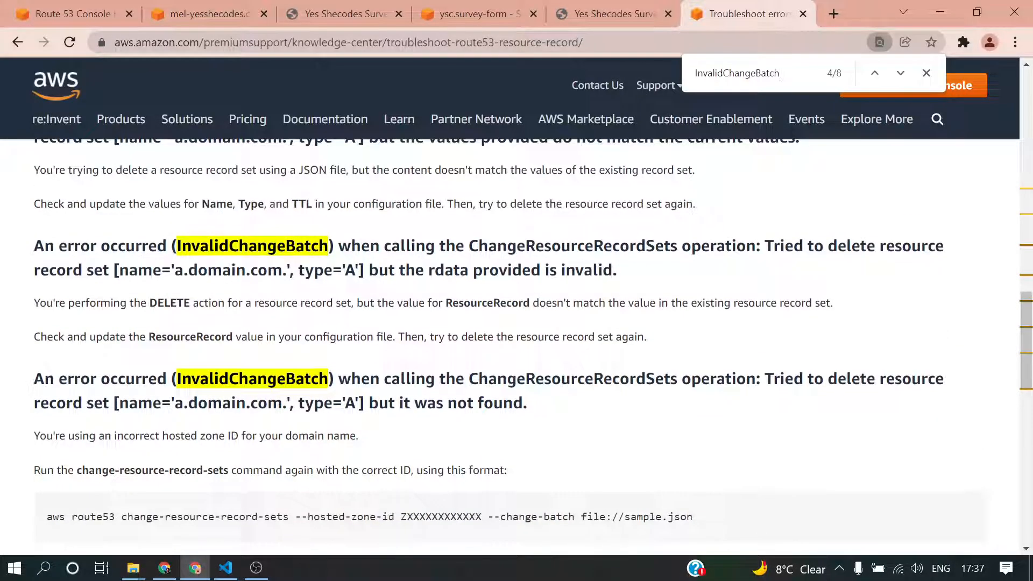
Recheck the error message in the Route 53 record form and compare it with the article's remaining InvalidChangeBatch sections
click(75, 14)
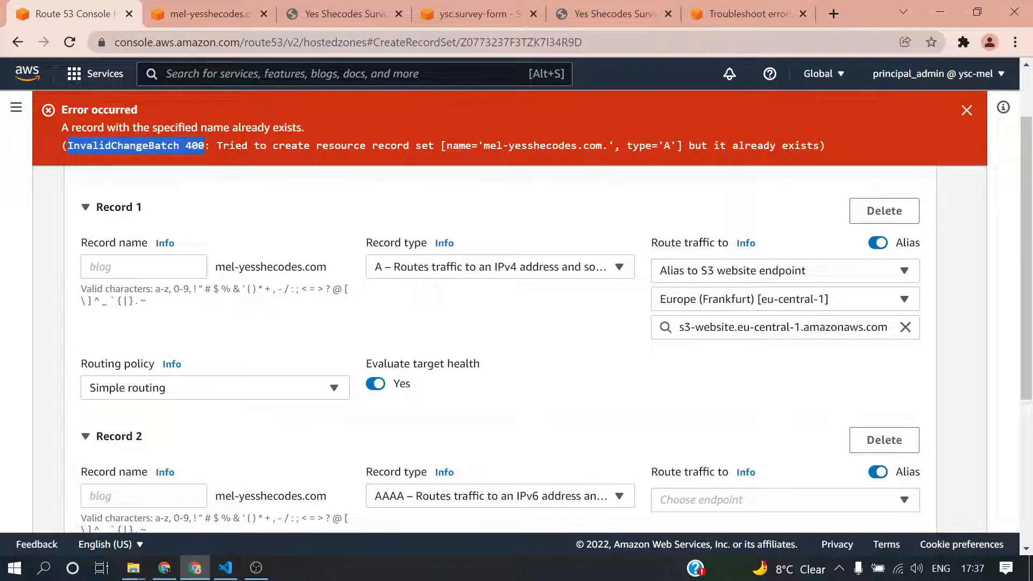
click(724, 16)
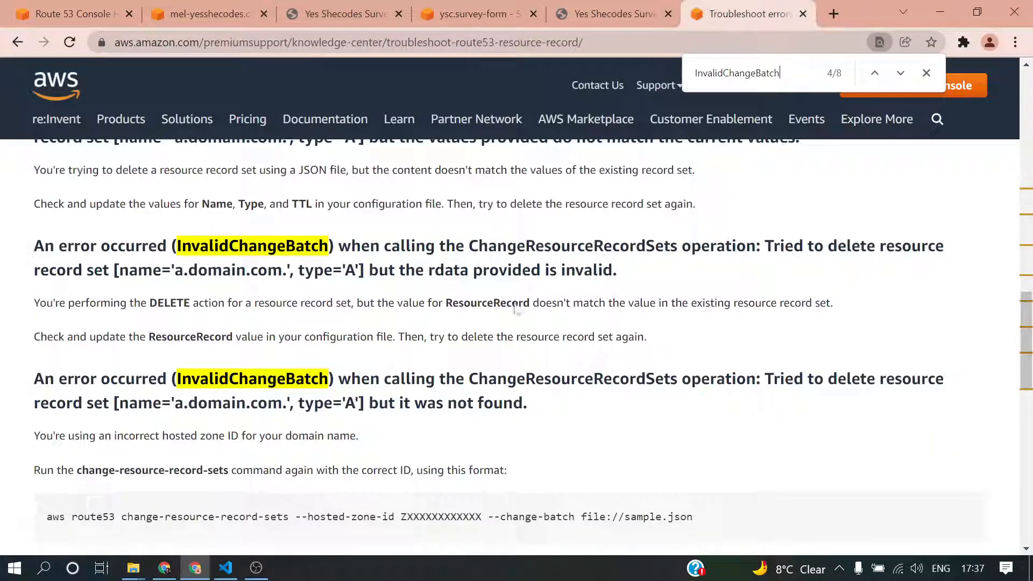
scroll(475, 352, down, 3)
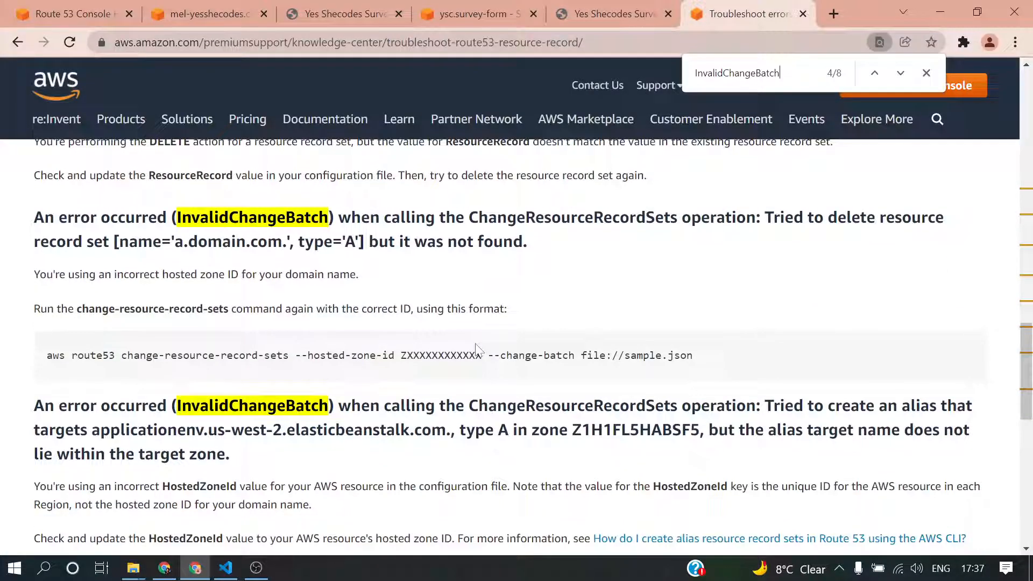
scroll(476, 349, down, 4)
scroll(478, 346, up, 10)
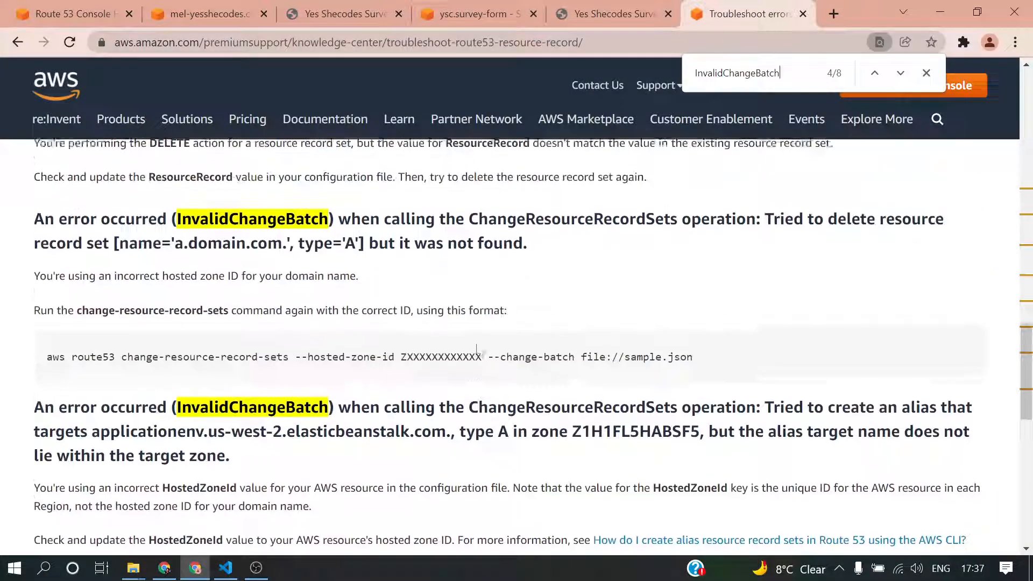
key(ctrl+f)
mouse_move(649, 93)
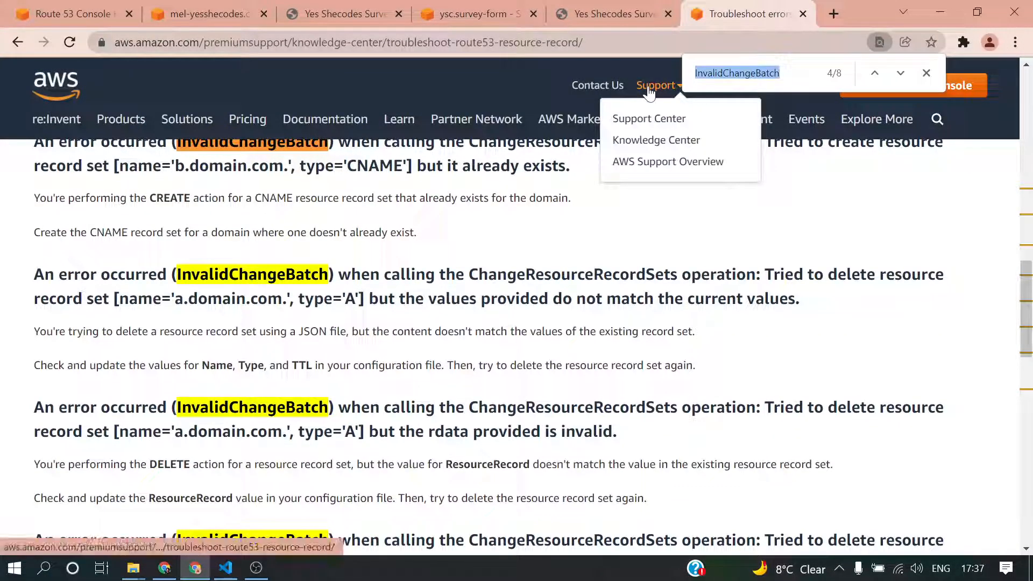
text(TRIED T)
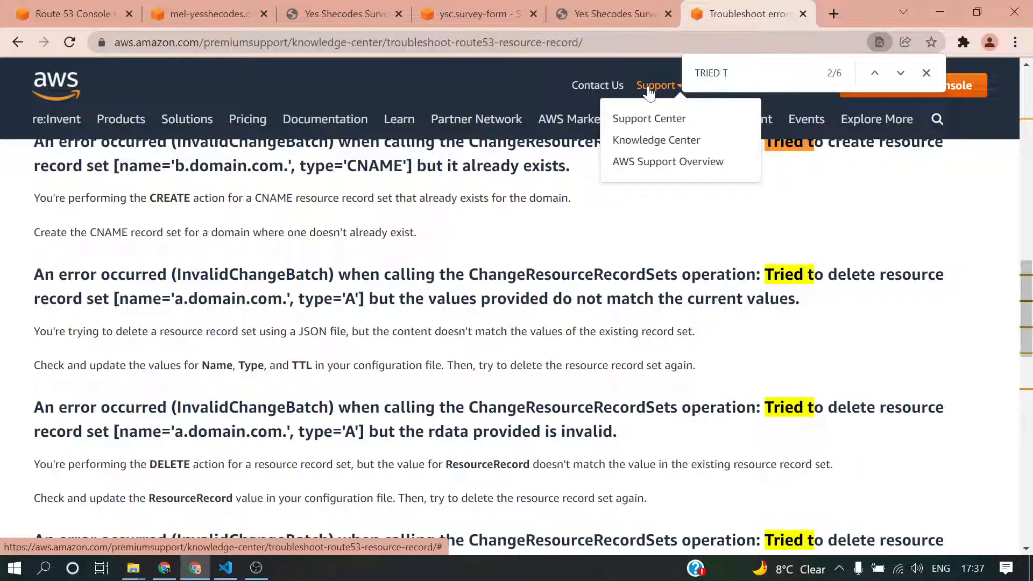
key(BackSpace)
key(BackSpace)
key(BackSpace)
key(BackSpace)
key(BackSpace)
key(BackSpace)
key(BackSpace)
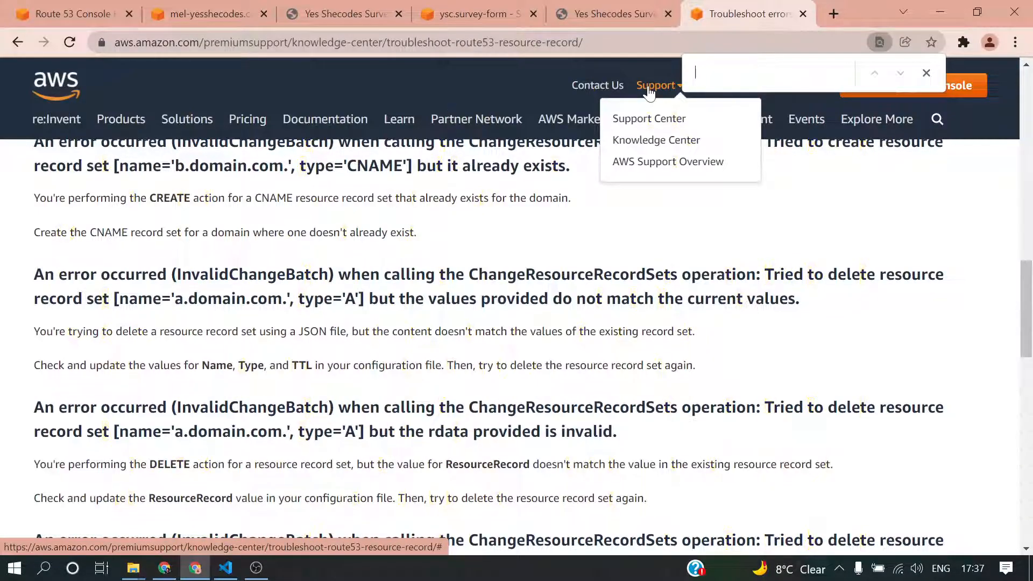
Search the article for "tried to create", compare the wording with the Route 53 error, and advance to the second match
text(tried )
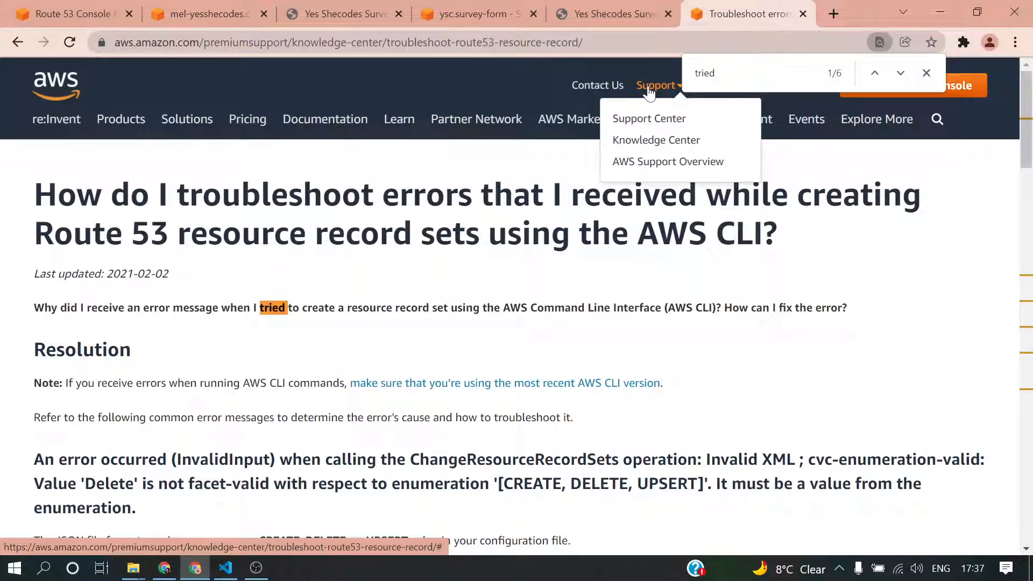
text(to create)
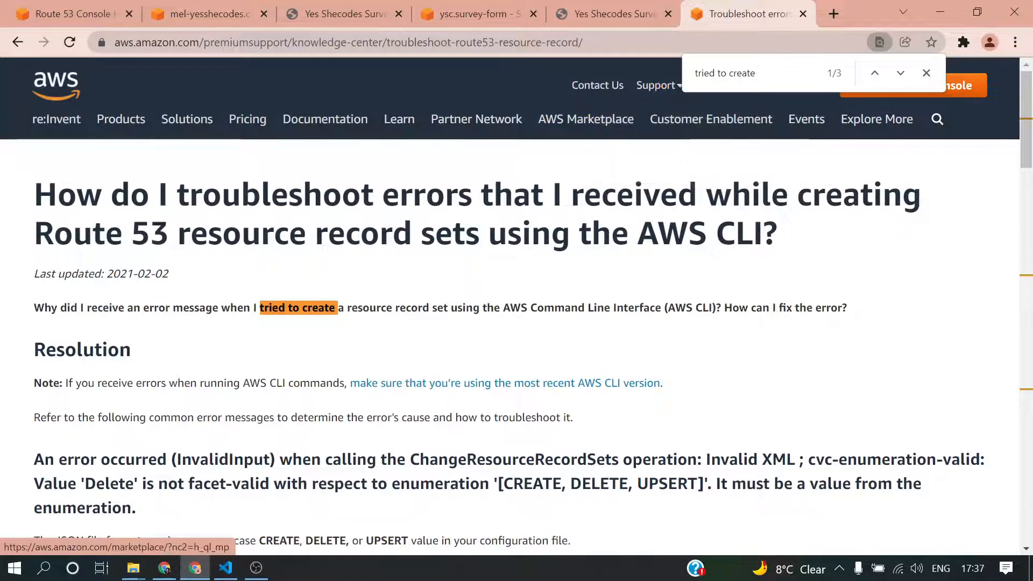
click(79, 16)
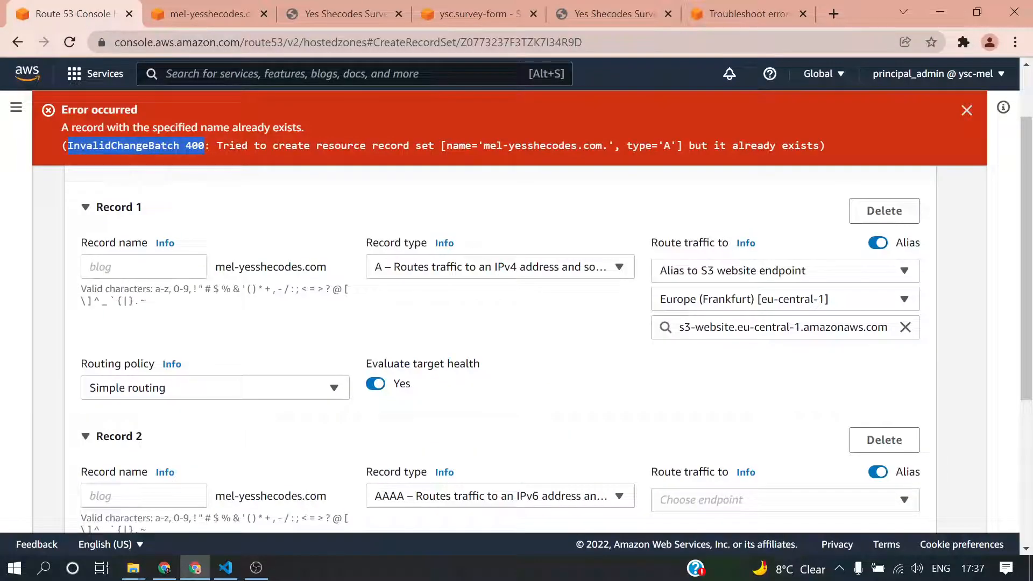
click(720, 22)
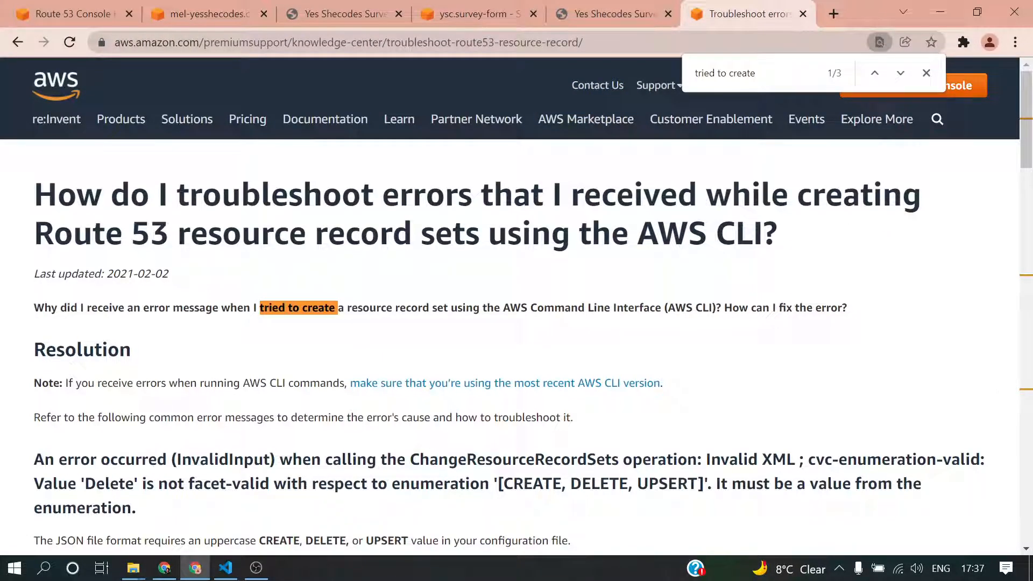
click(901, 74)
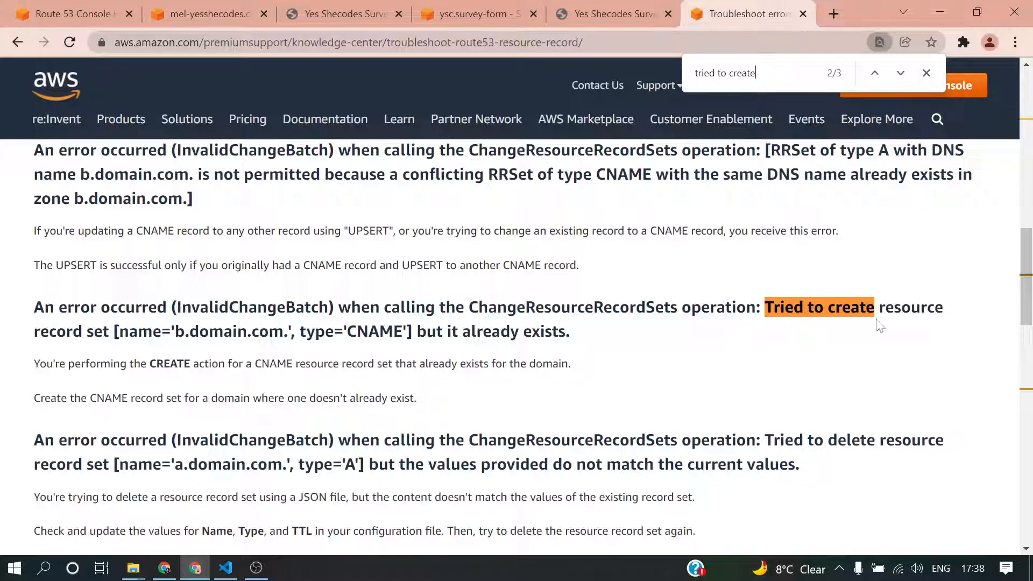
Read the article from the "Tried to create resource record set" section down to Related information, and return to that section
scroll(271, 408, down, 3)
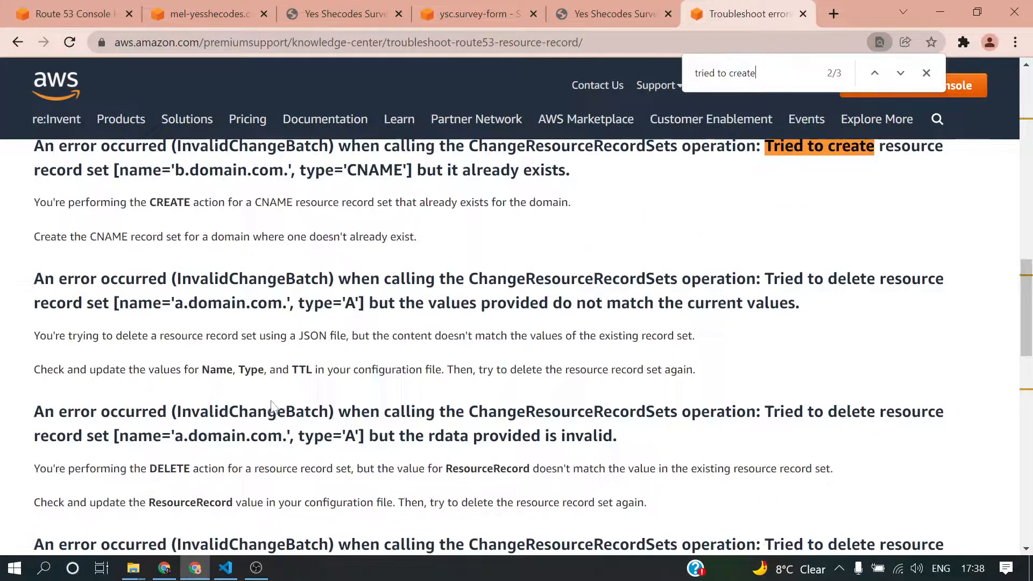
scroll(277, 406, down, 4)
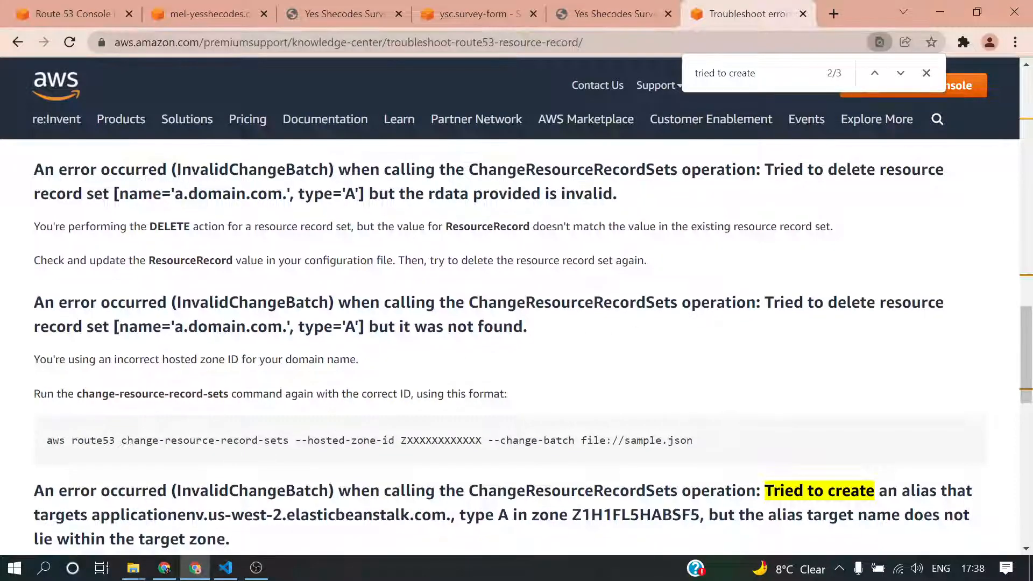
scroll(124, 444, down, 1)
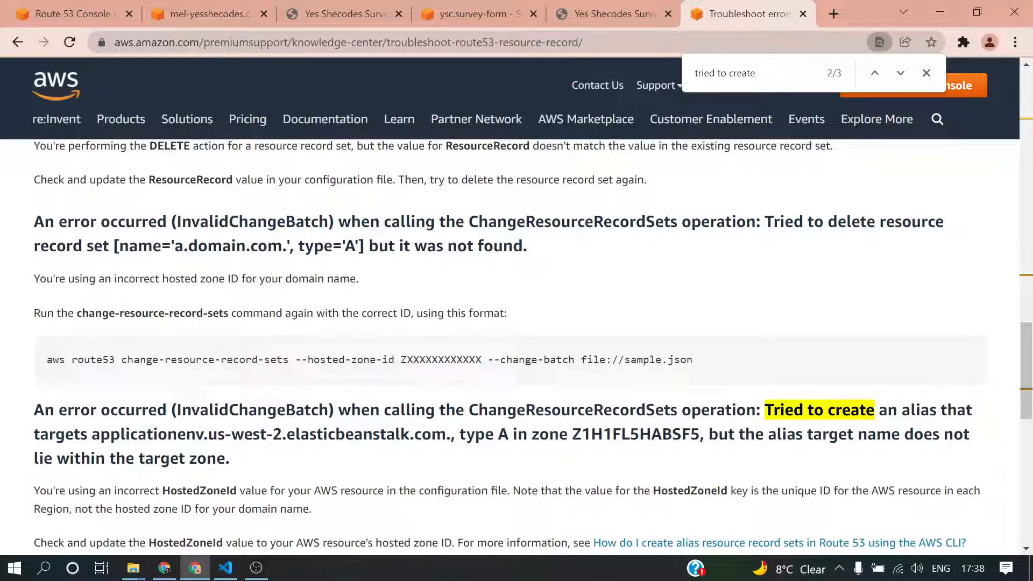
scroll(64, 366, down, 8)
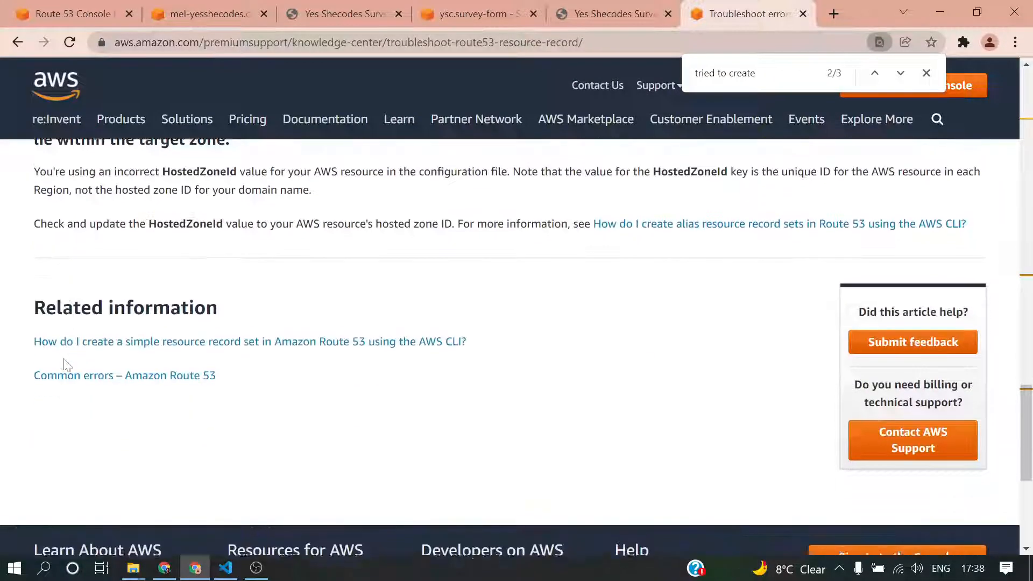
scroll(65, 366, up, 5)
scroll(64, 371, up, 20)
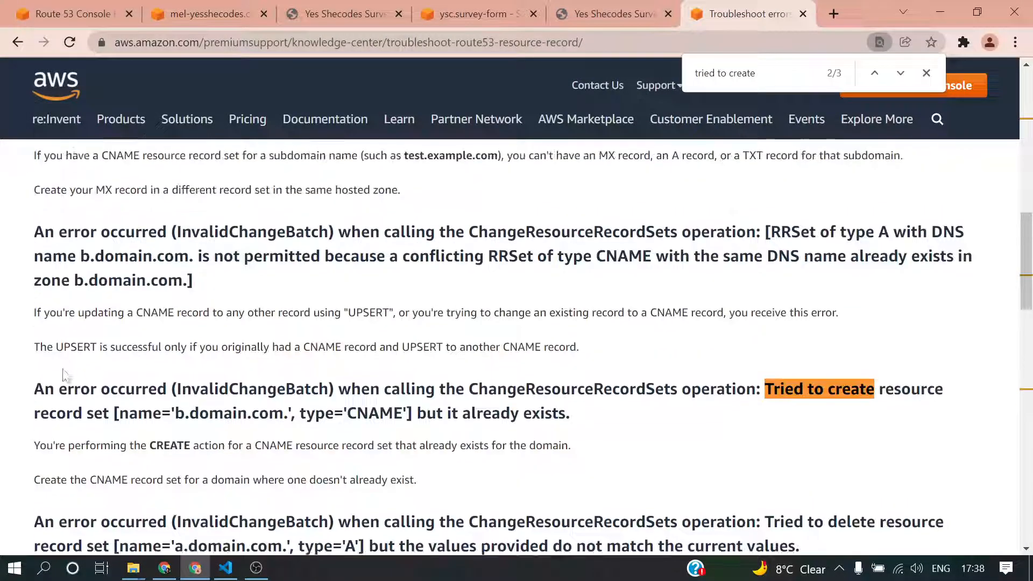
Review the Route 53 record form, highlight "but it already exists" in the error message, and collapse Record 2
click(60, 15)
scroll(270, 196, up, 3)
scroll(201, 189, down, 6)
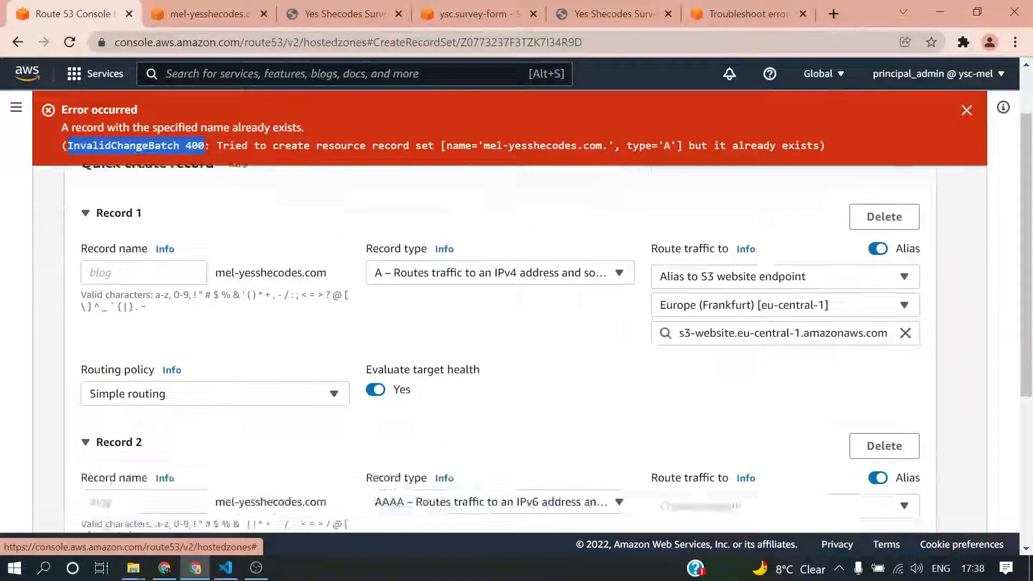
scroll(201, 190, up, 3)
scroll(200, 189, down, 3)
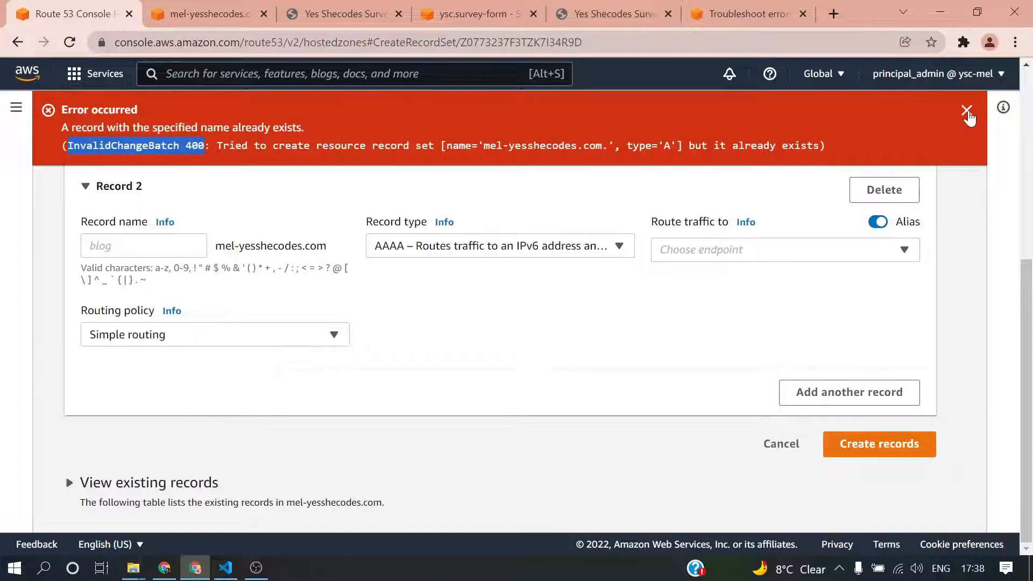
drag(684, 146, 820, 145)
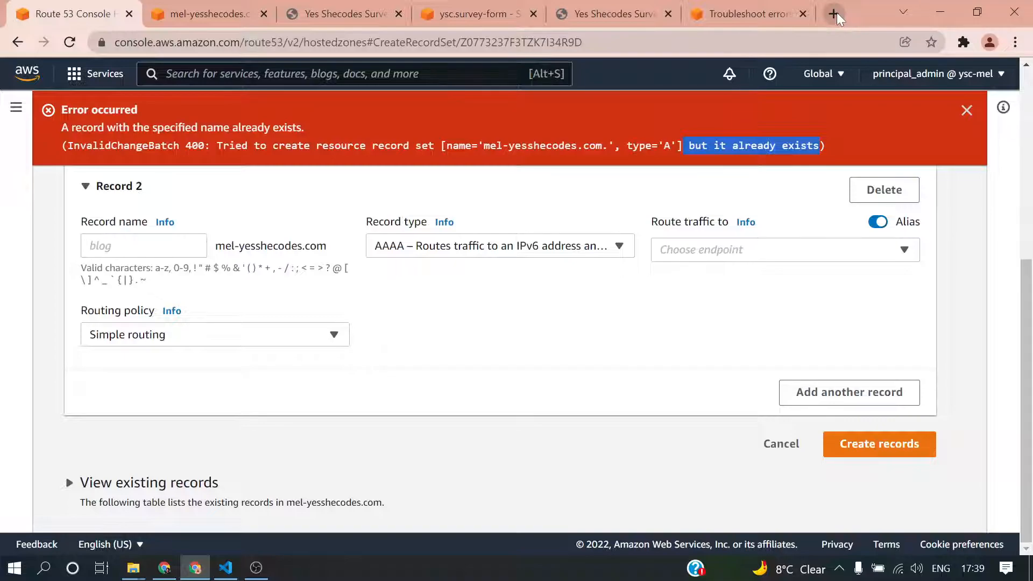
click(738, 195)
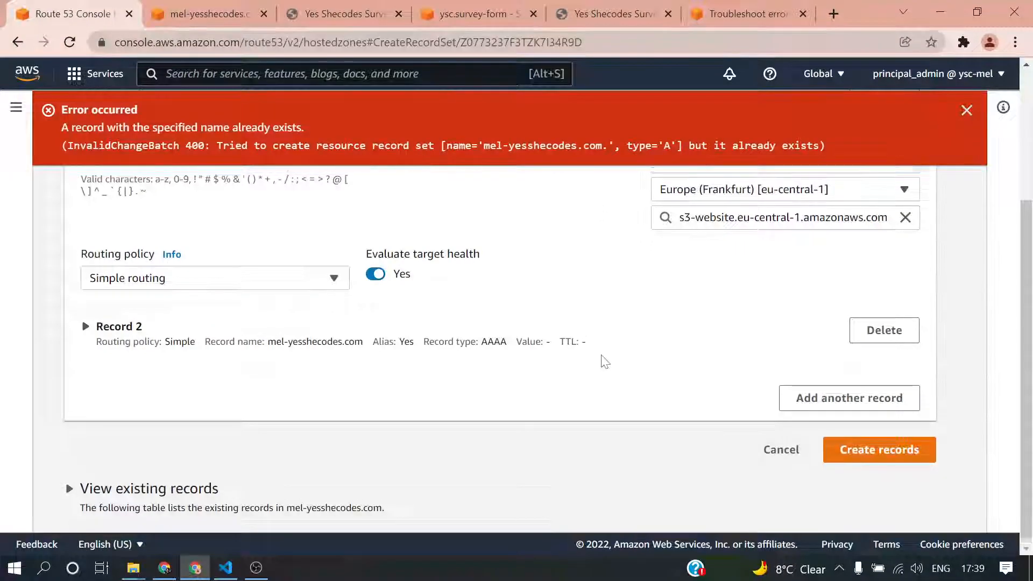
Look over the two-record form, dismiss the record-already-exists error, and reload the page to start with a blank record
scroll(603, 360, up, 3)
scroll(609, 350, down, 3)
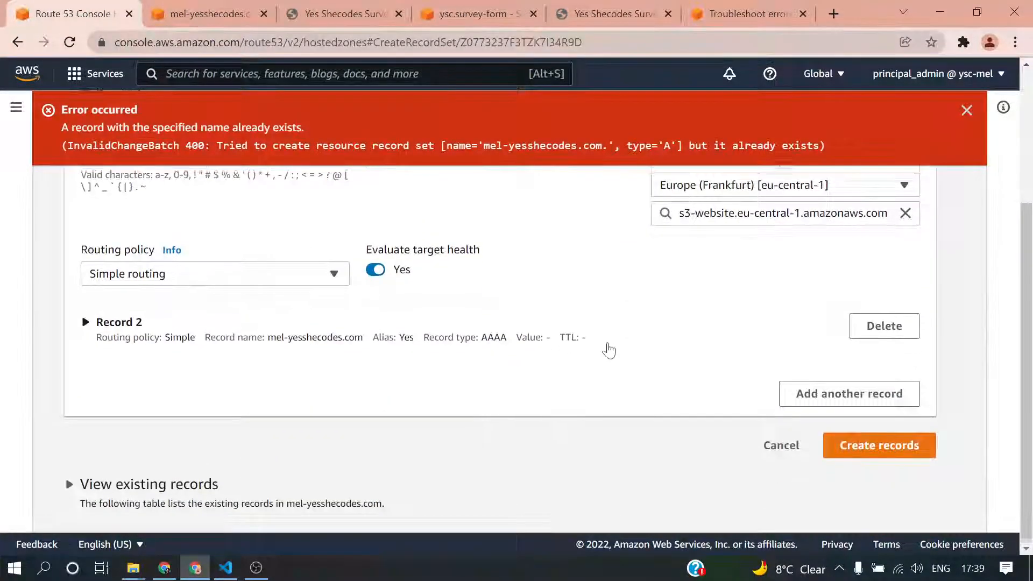
scroll(592, 345, up, 3)
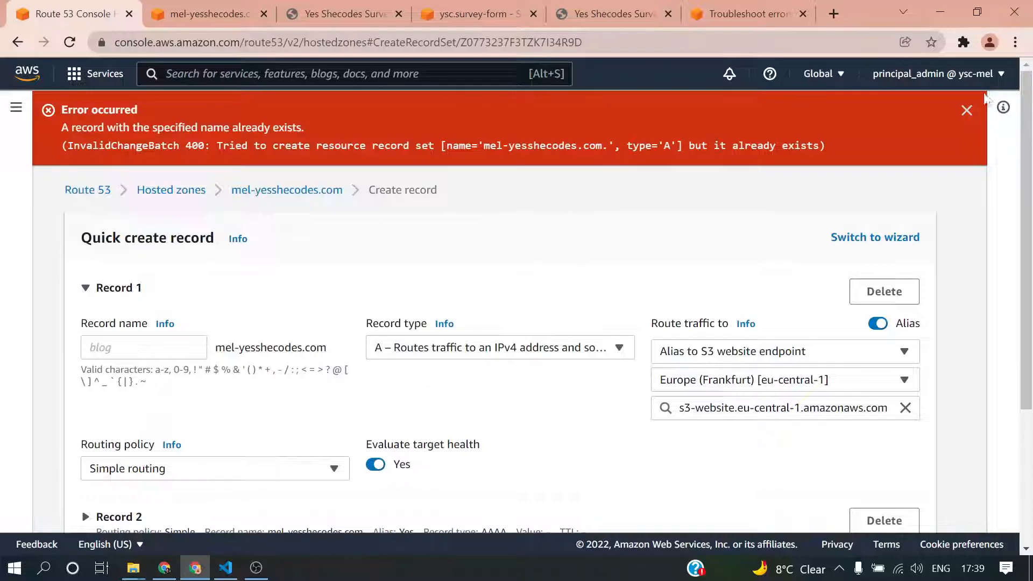
click(966, 111)
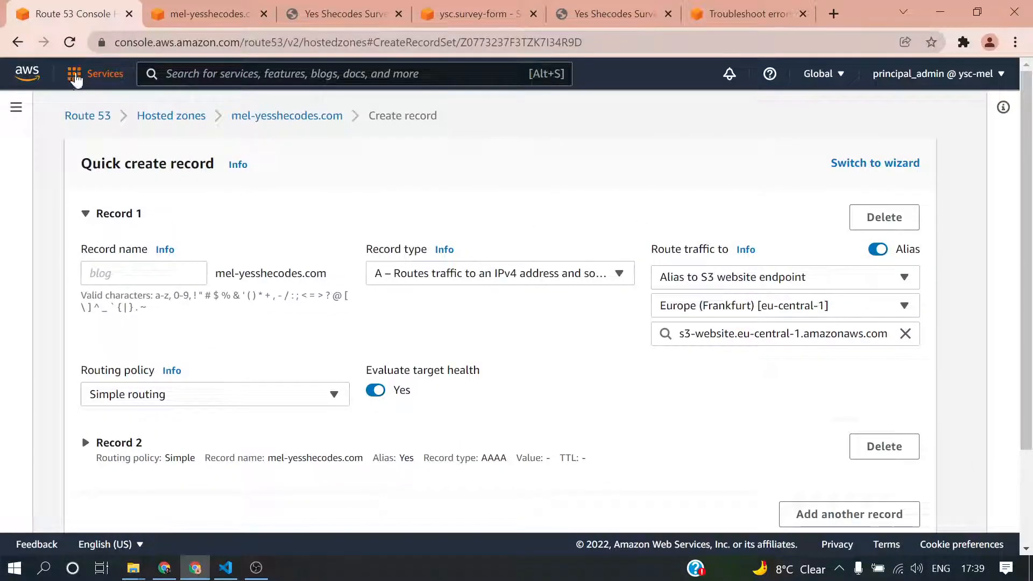
click(70, 43)
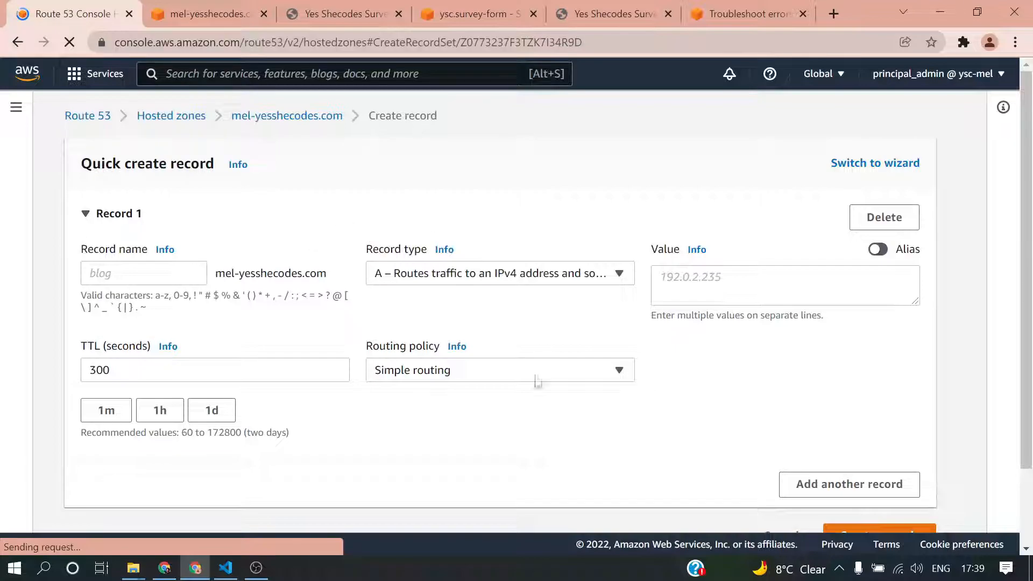
Keep record type A for the root domain, turn on Alias, and route traffic to an S3 website endpoint
click(620, 276)
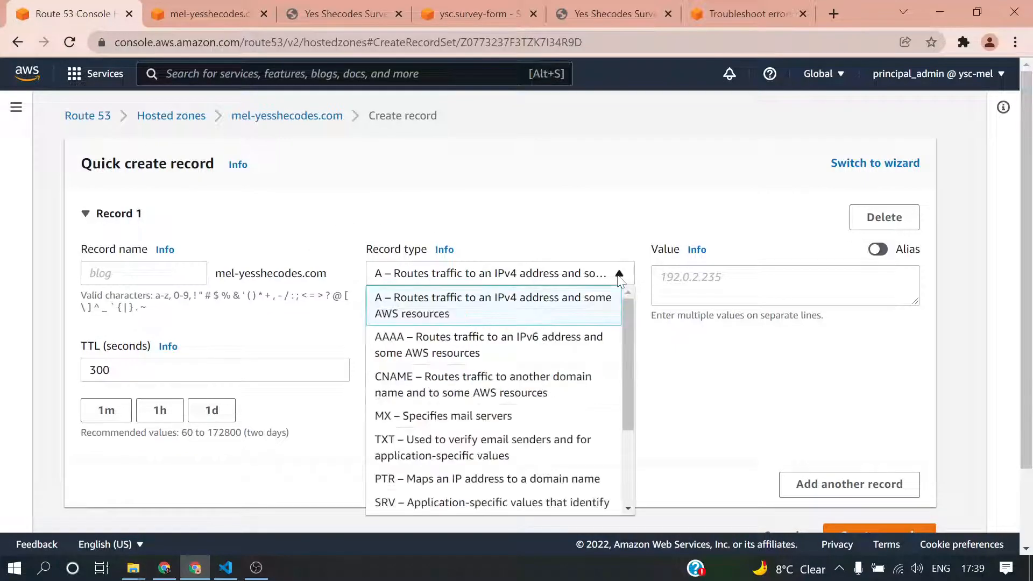
click(571, 316)
click(754, 286)
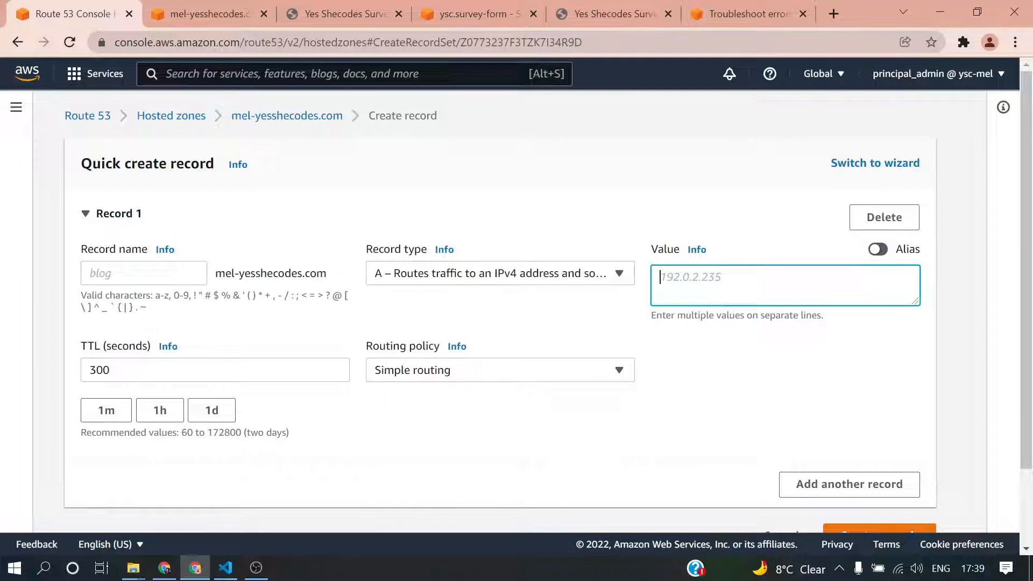
click(879, 249)
click(845, 286)
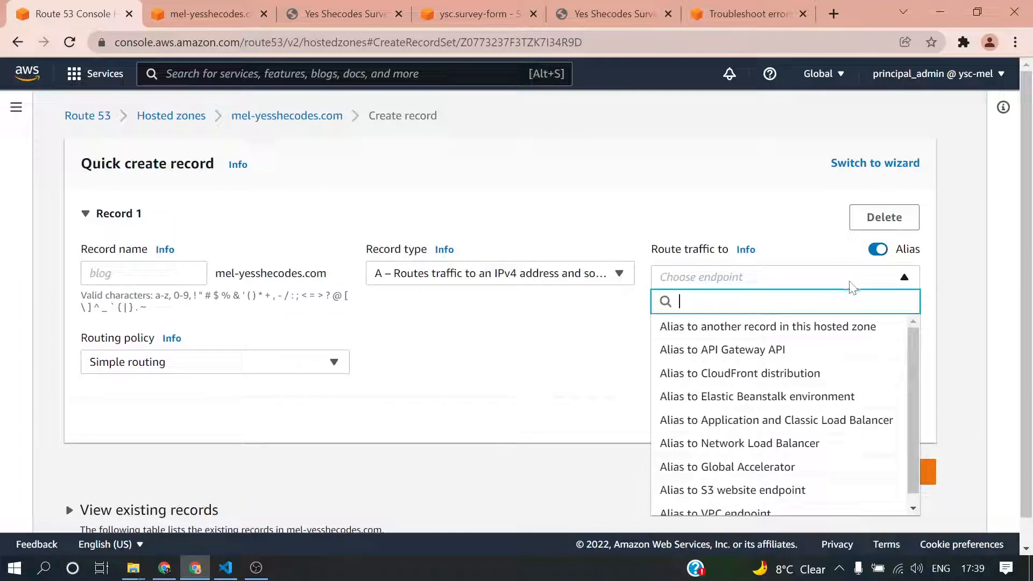
click(790, 481)
Try setting the alias region to Europe (Milan) [eu-south-1] and look up its S3 endpoint suggestions
click(720, 305)
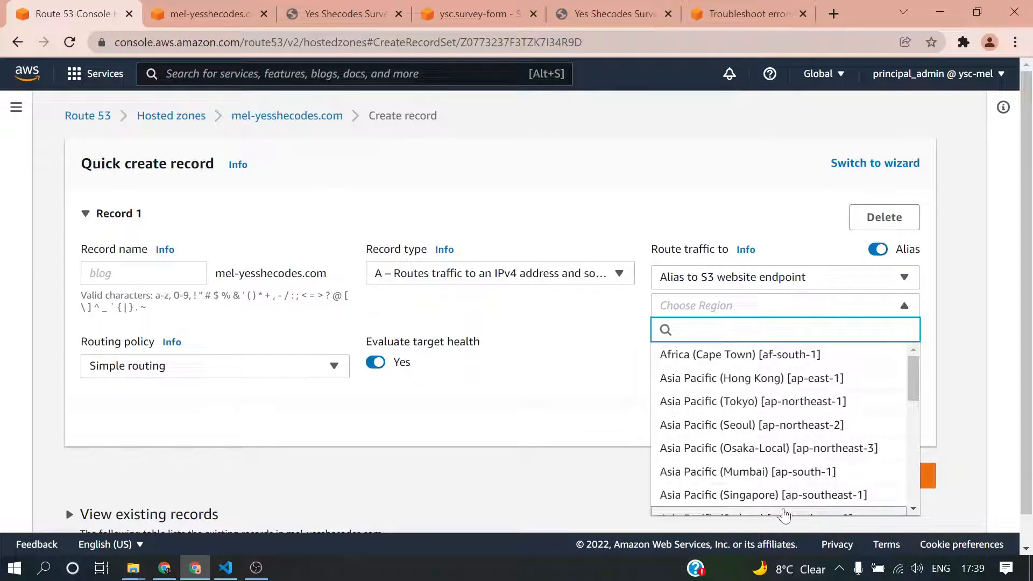
scroll(771, 449, down, 1)
scroll(771, 449, down, 3)
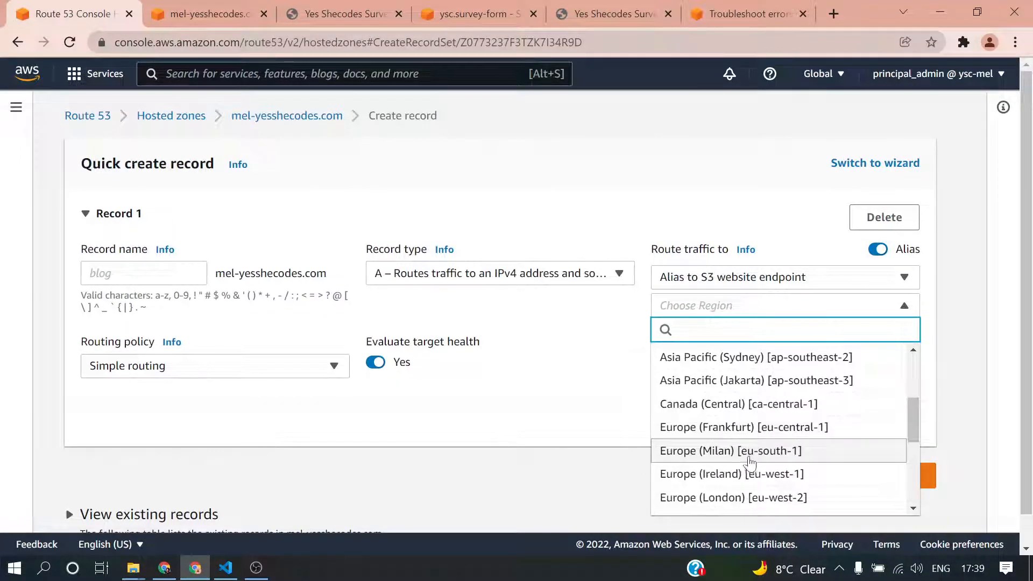
click(769, 449)
click(720, 334)
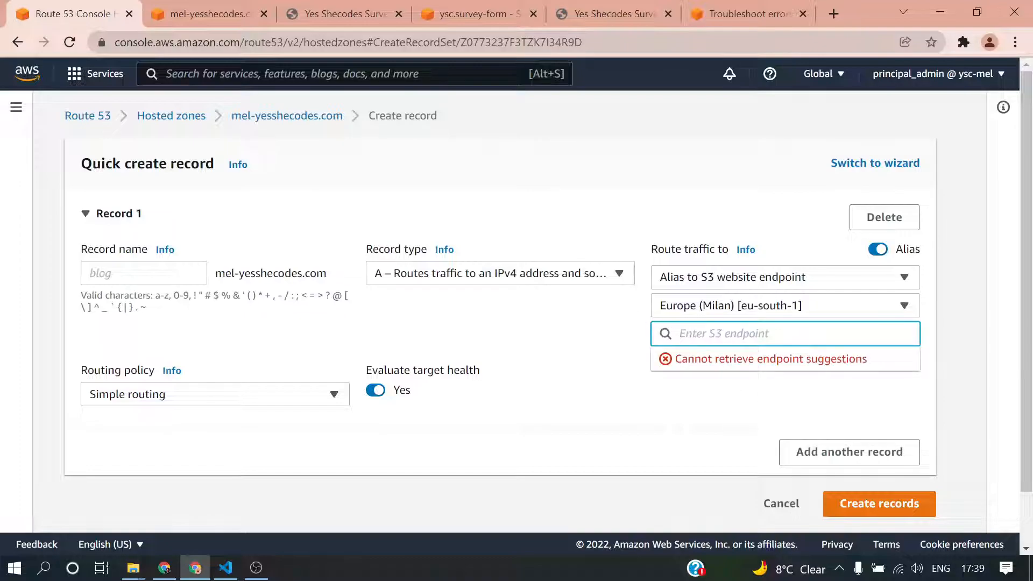
Set the alias region to Europe (Frankfurt) [eu-central-1] and choose the s3-website.eu-central-1.amazonaws.com endpoint
click(906, 307)
scroll(770, 439, up, 2)
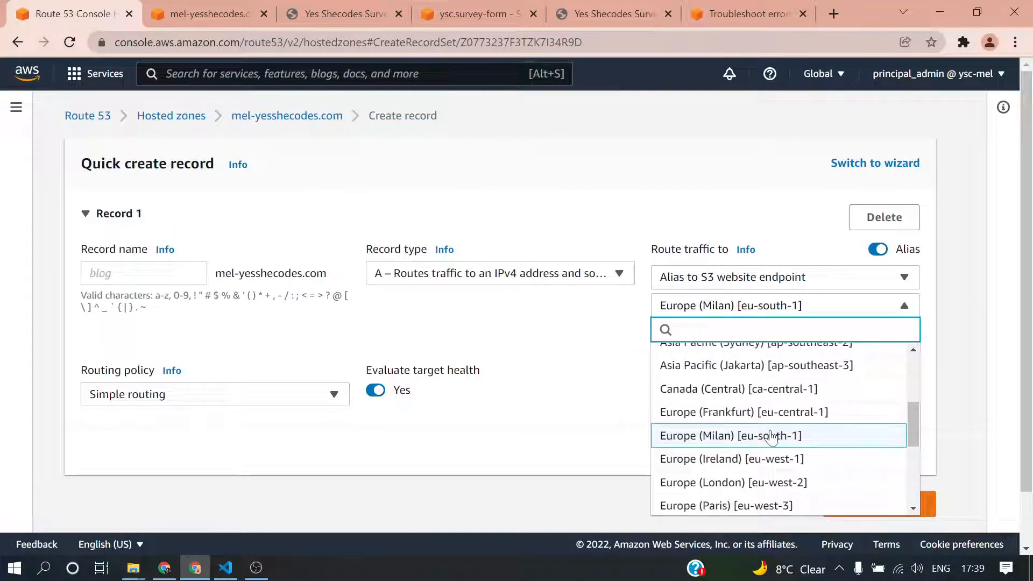
scroll(769, 439, up, 2)
scroll(745, 463, down, 2)
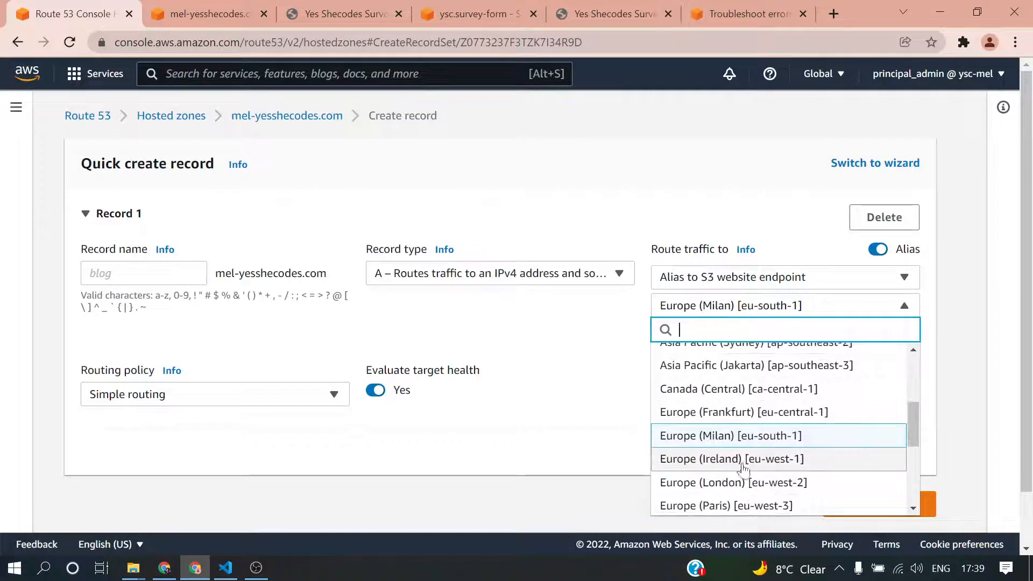
click(745, 419)
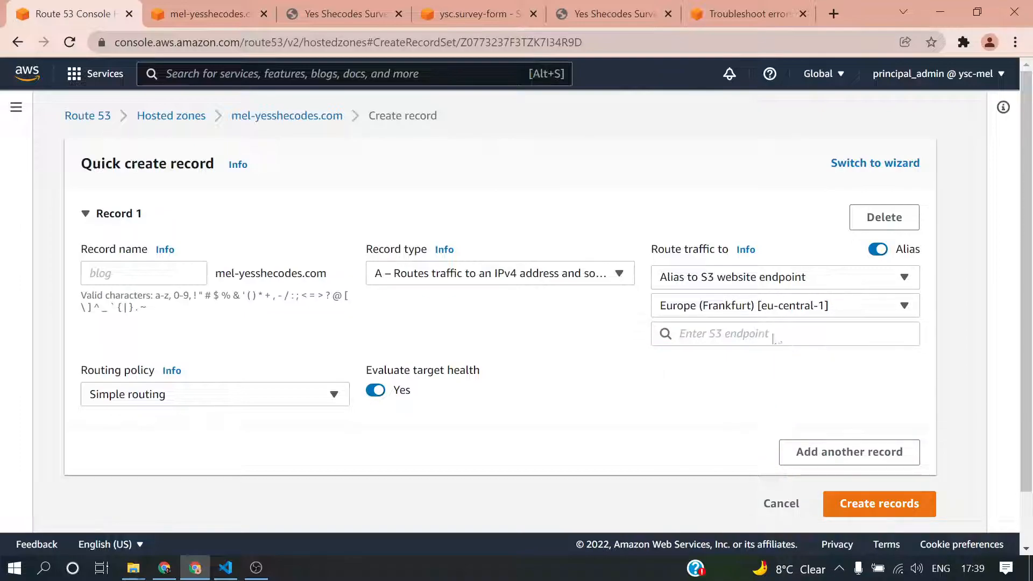
click(753, 333)
click(767, 374)
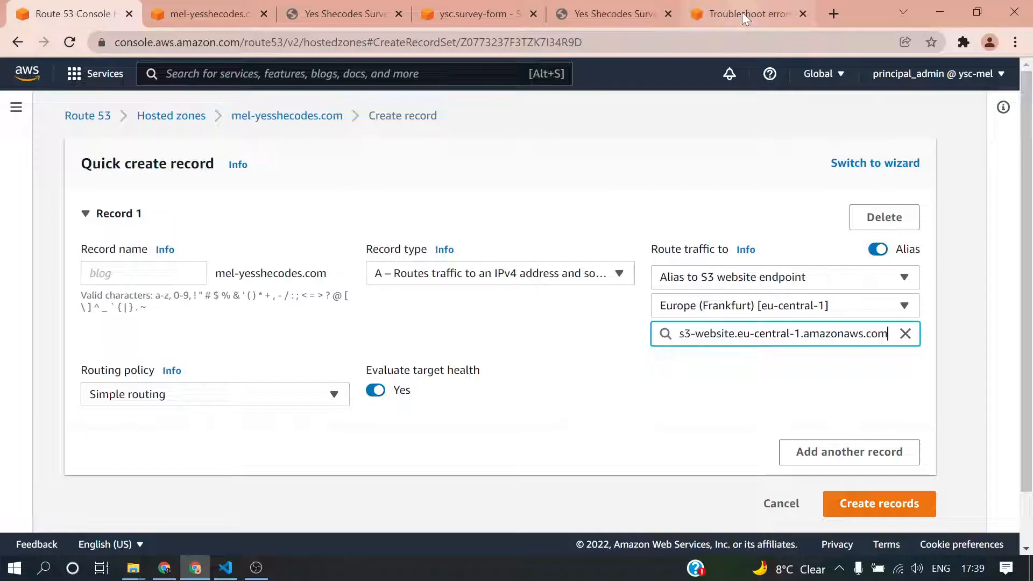
Search Google in a new browser tab for "aws cannot create route 53 record"
click(835, 15)
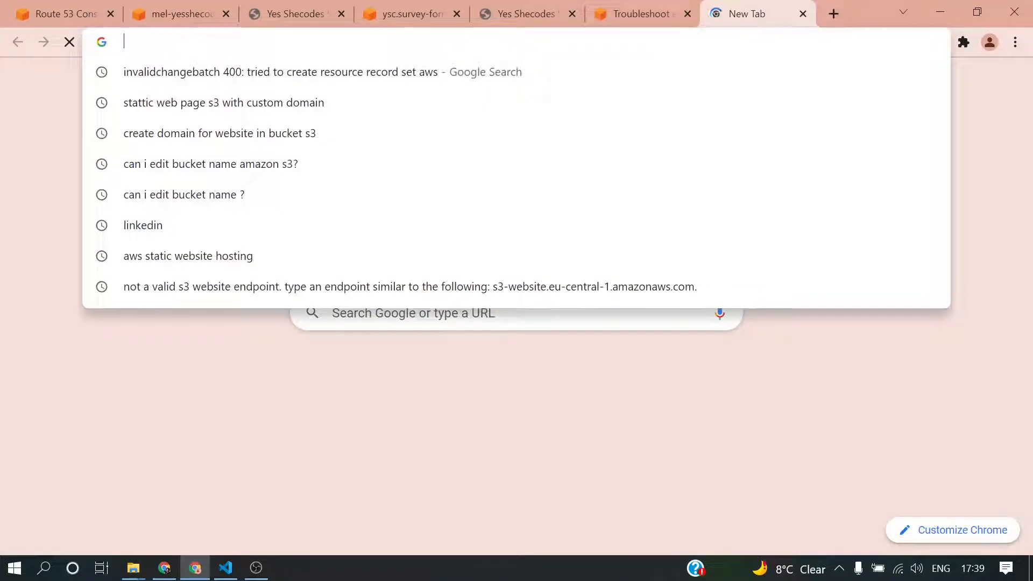
text(aws cannot create )
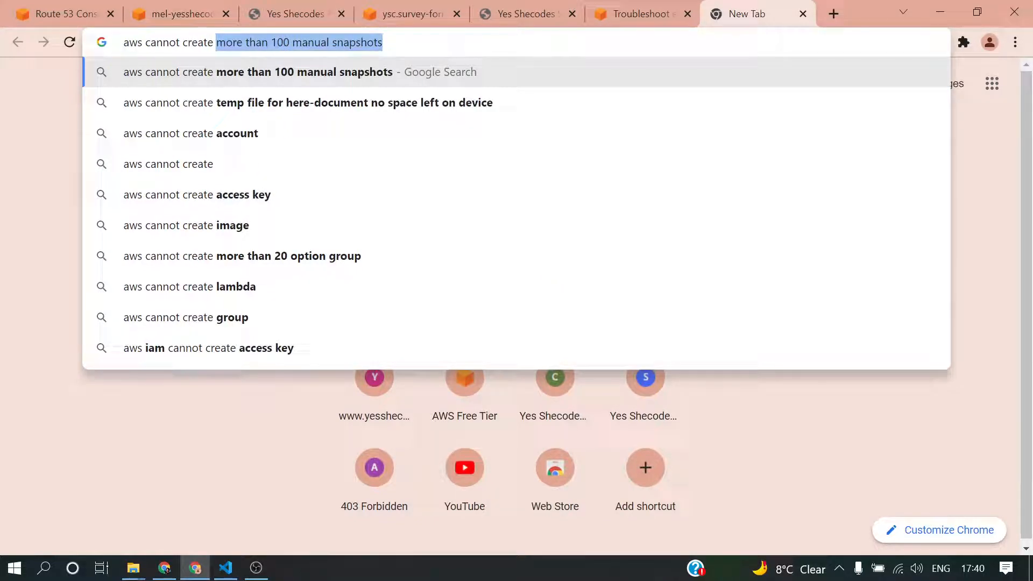
text(rout)
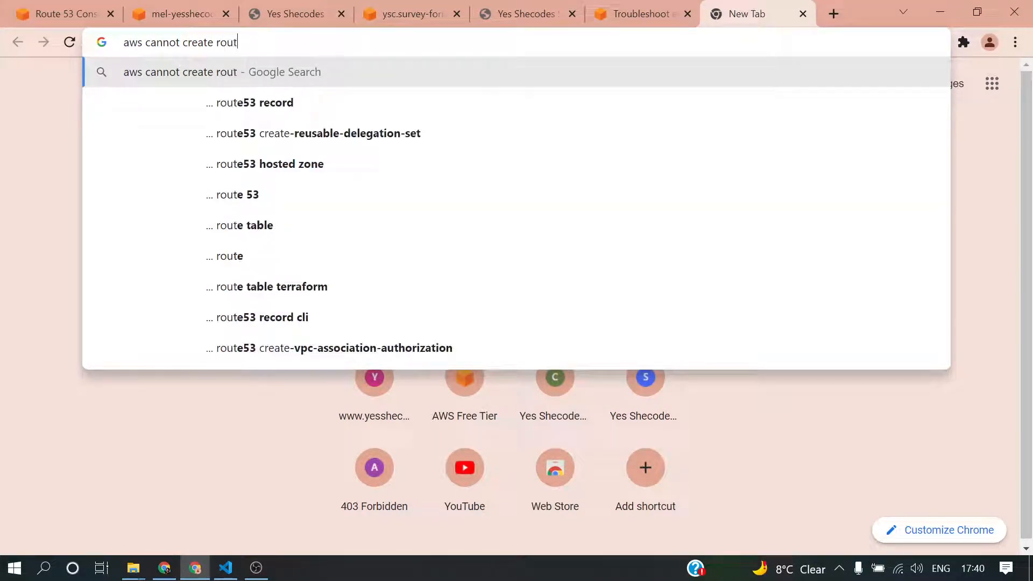
text(e 53 record)
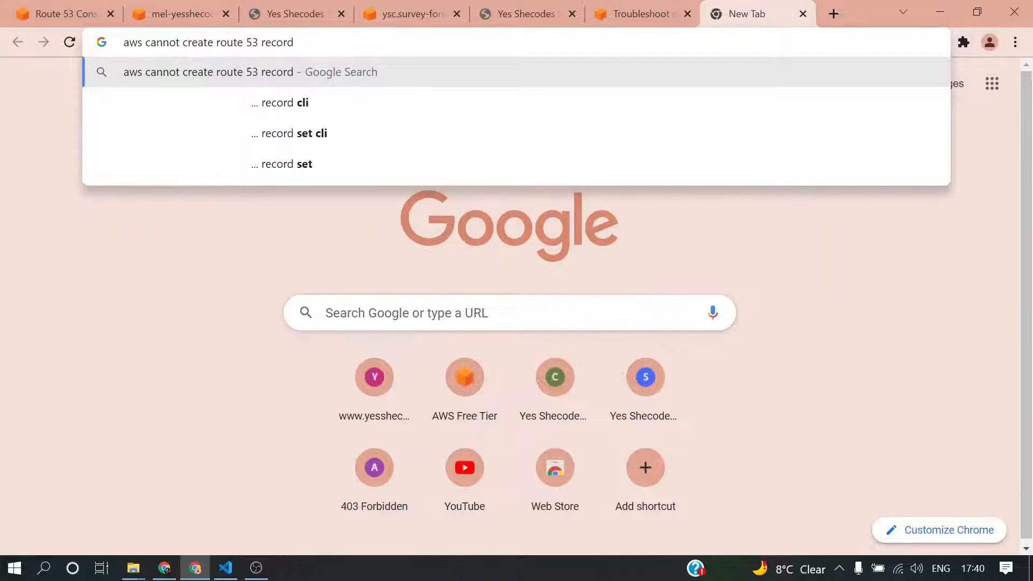
key(Return)
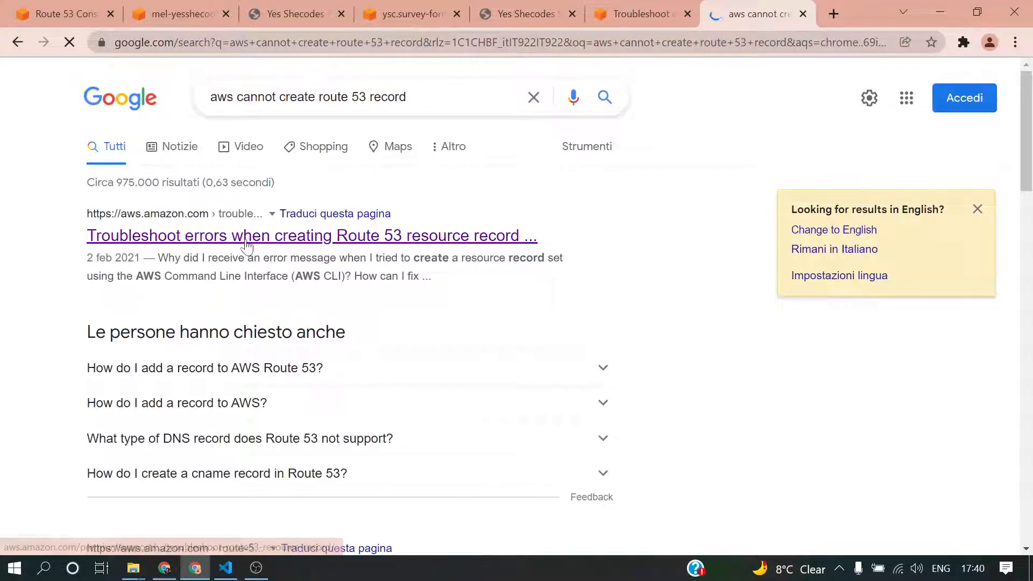
Examine the search results for help with creating Route 53 records, briefly checking back on the record form
scroll(246, 256, down, 6)
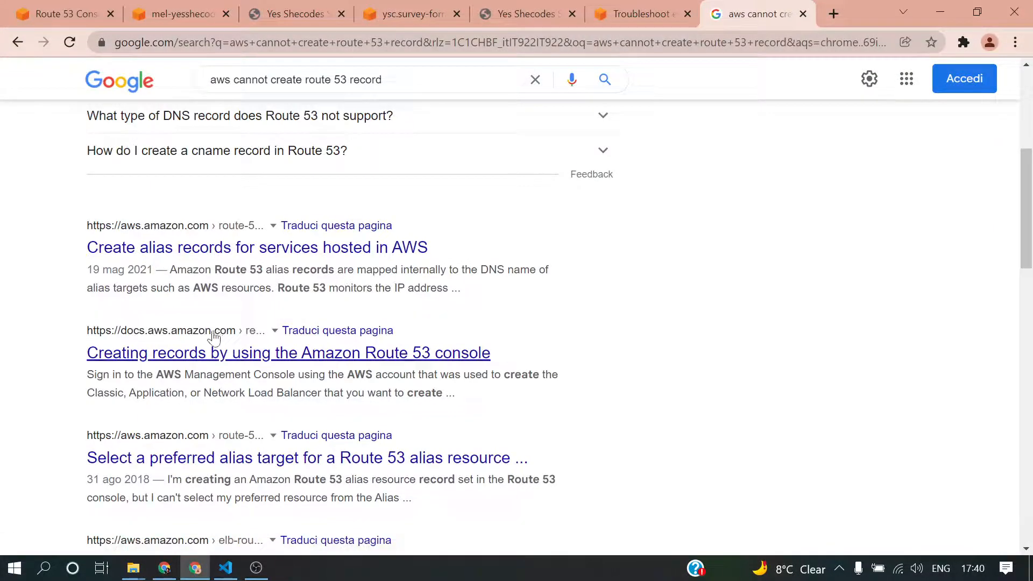
scroll(194, 300, down, 2)
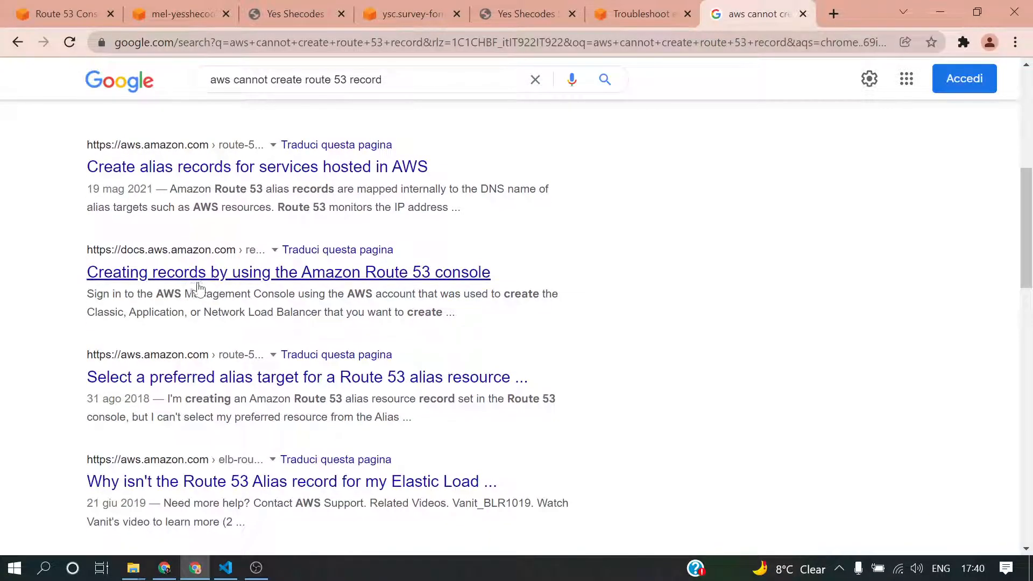
scroll(267, 291, up, 8)
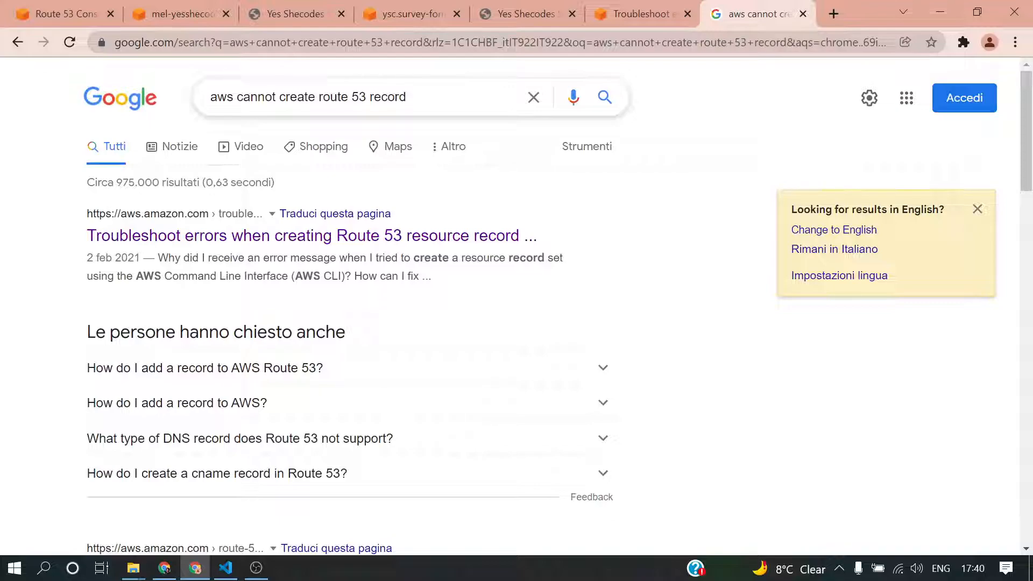
click(64, 14)
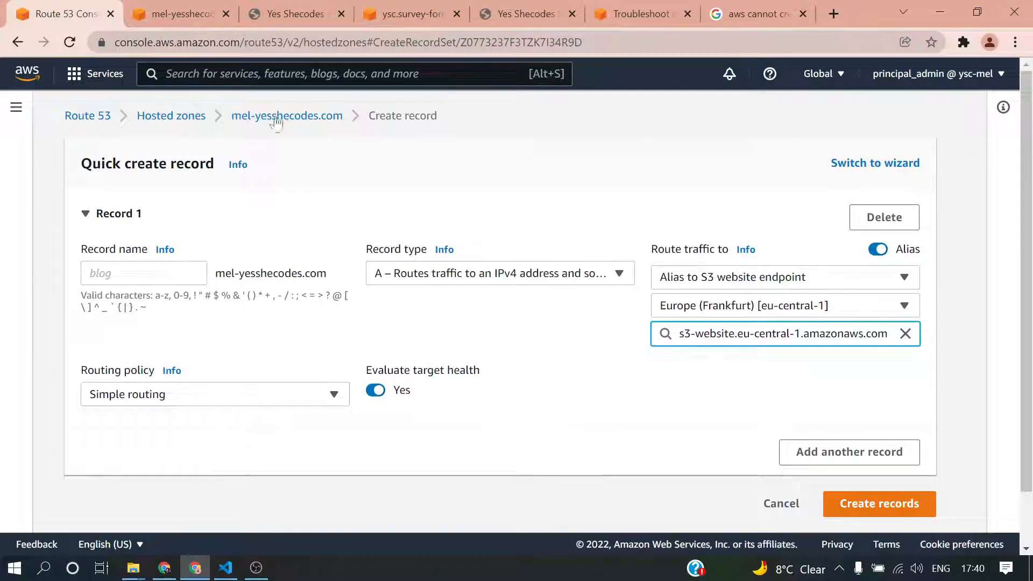
click(748, 16)
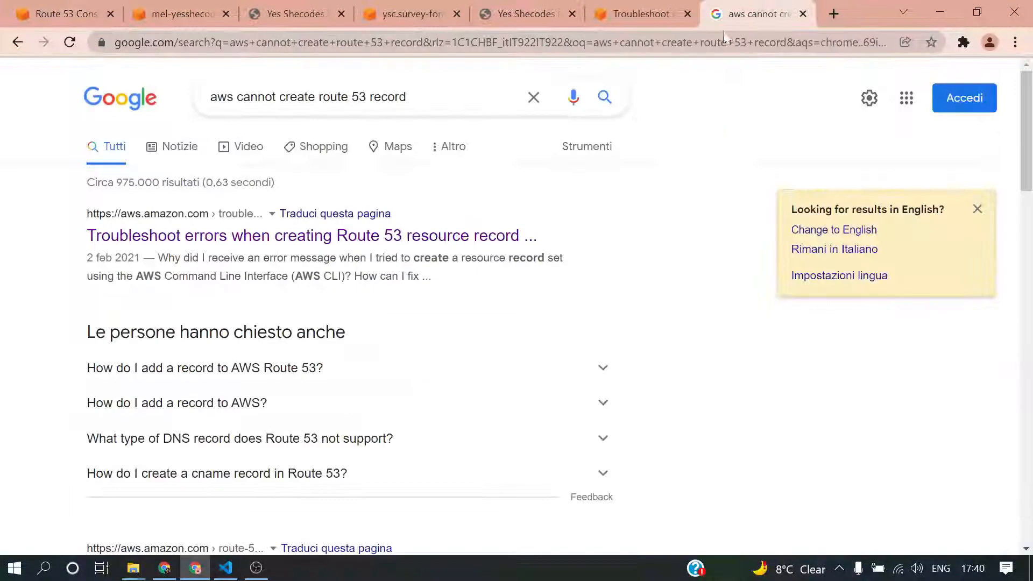
scroll(453, 372, down, 7)
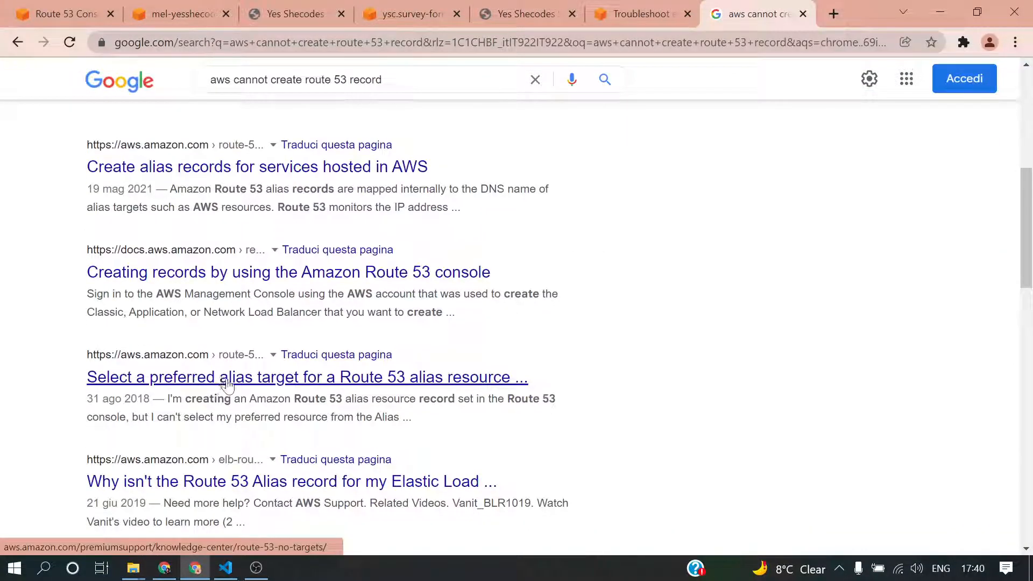
scroll(276, 393, down, 1)
scroll(277, 398, down, 1)
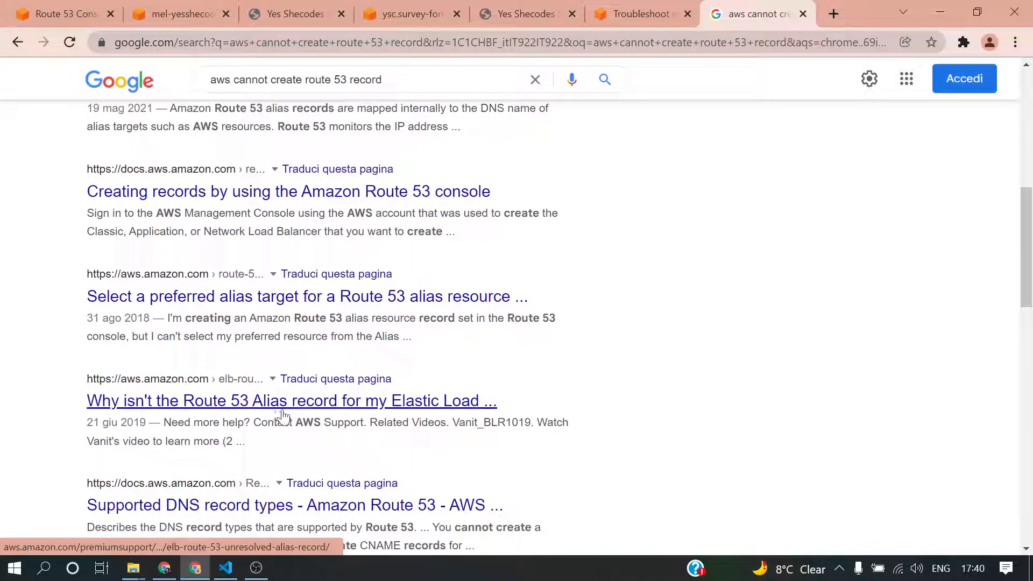
scroll(277, 392, down, 6)
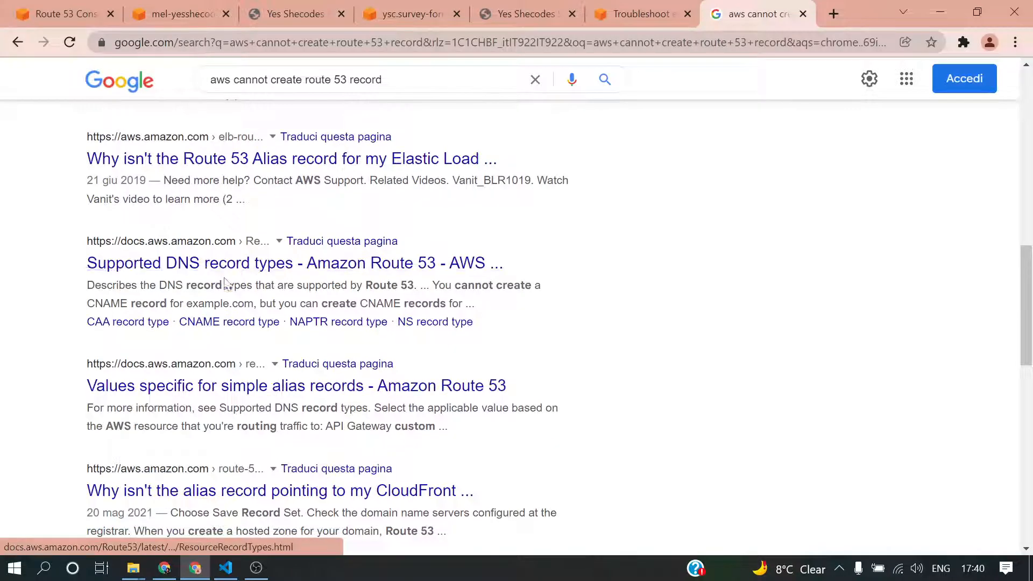
scroll(249, 317, up, 11)
Open the AWS article on troubleshooting errors when creating Route 53 resource record sets and skim down to Related information
click(230, 242)
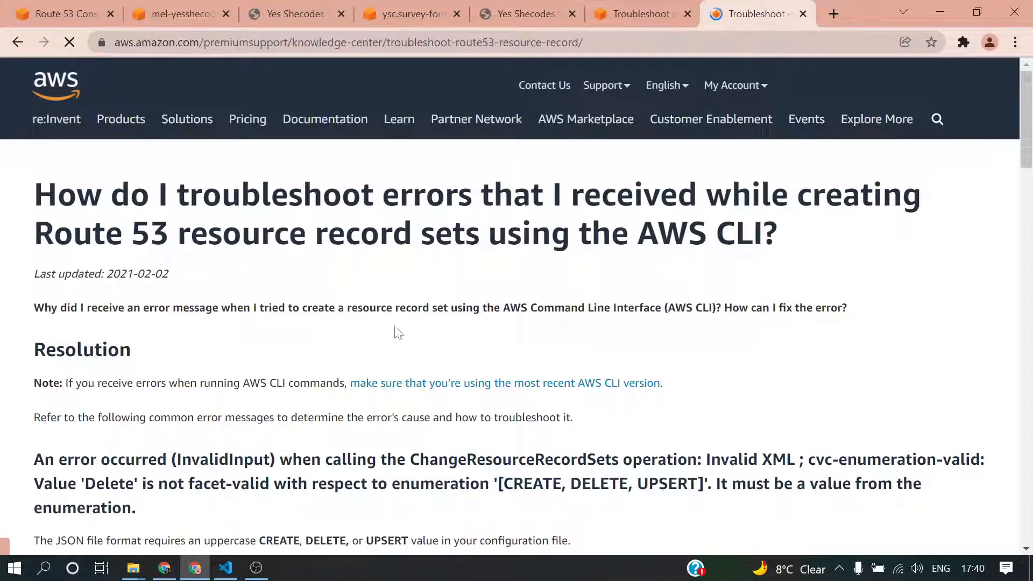
scroll(399, 328, down, 15)
scroll(407, 330, down, 8)
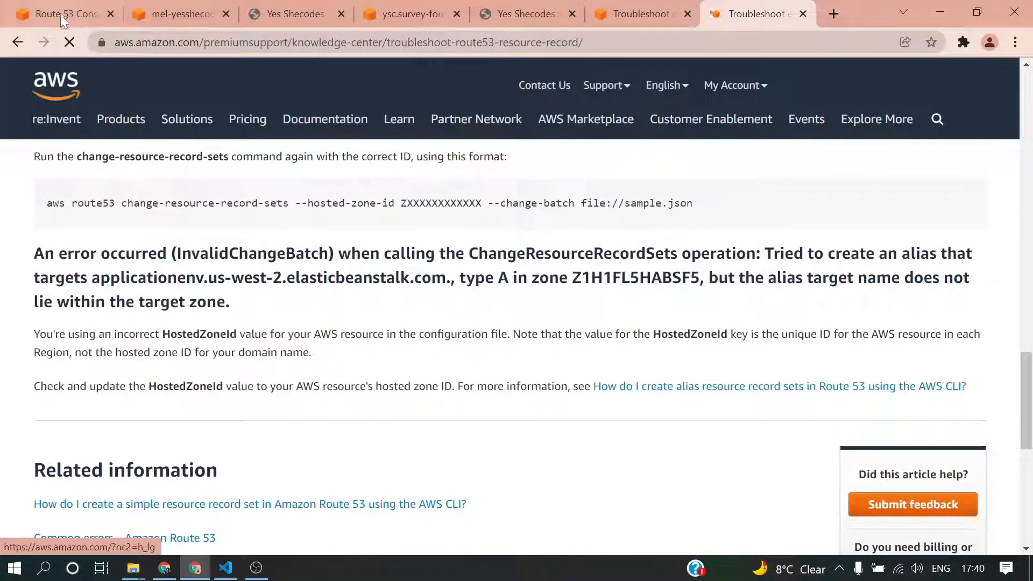
Return to the Route 53 form and try to create the A alias record for mel-yesshecodes.com
click(60, 14)
scroll(656, 386, down, 2)
click(877, 454)
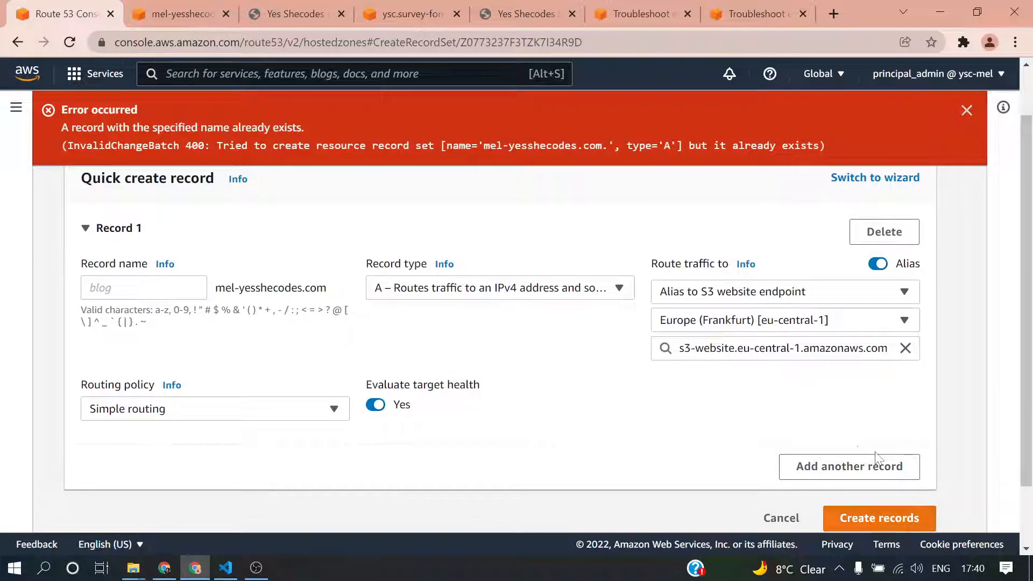
Copy "InvalidChangeBatch" from the Route 53 error, search the troubleshooting article for it, and advance to the second match
double_click(123, 145)
key(ctrl+c)
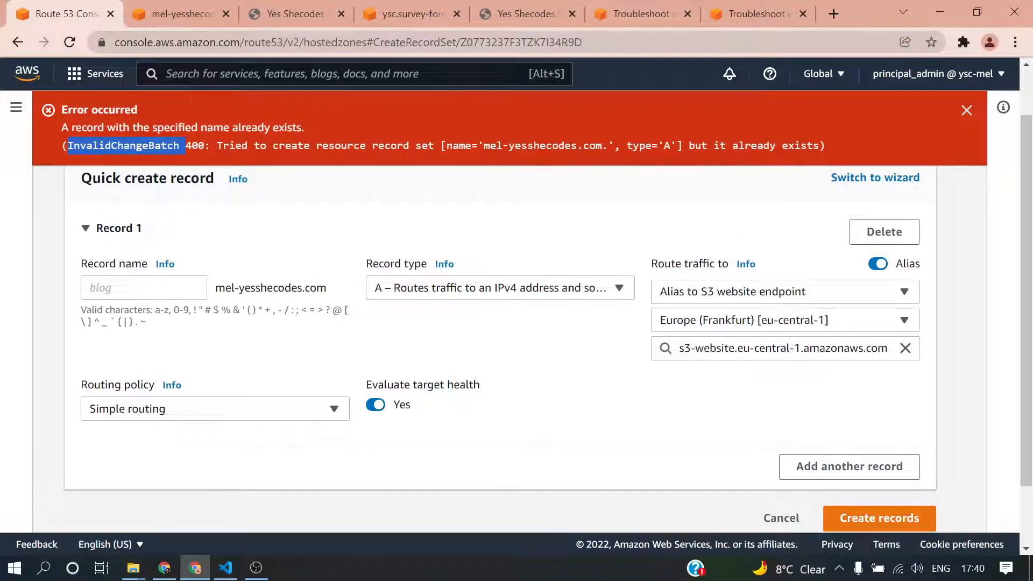
click(756, 14)
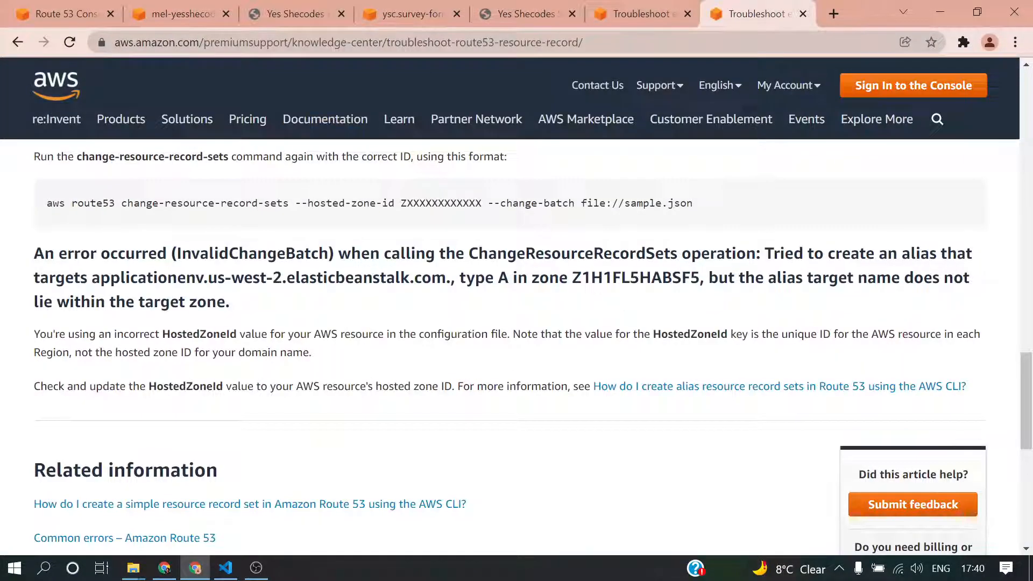
scroll(1006, 94, up, 5)
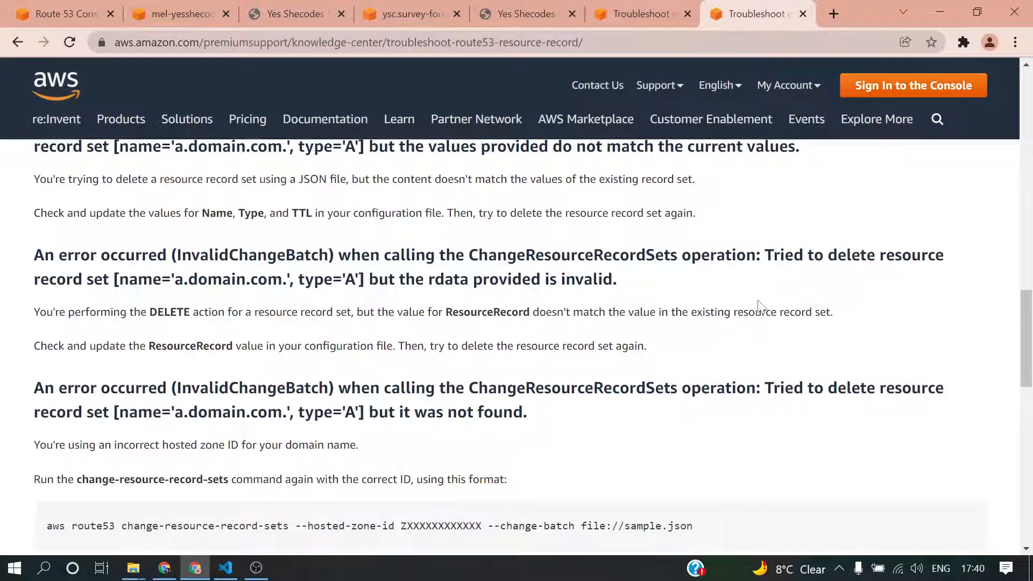
key(ctrl+f)
key(ctrl+v)
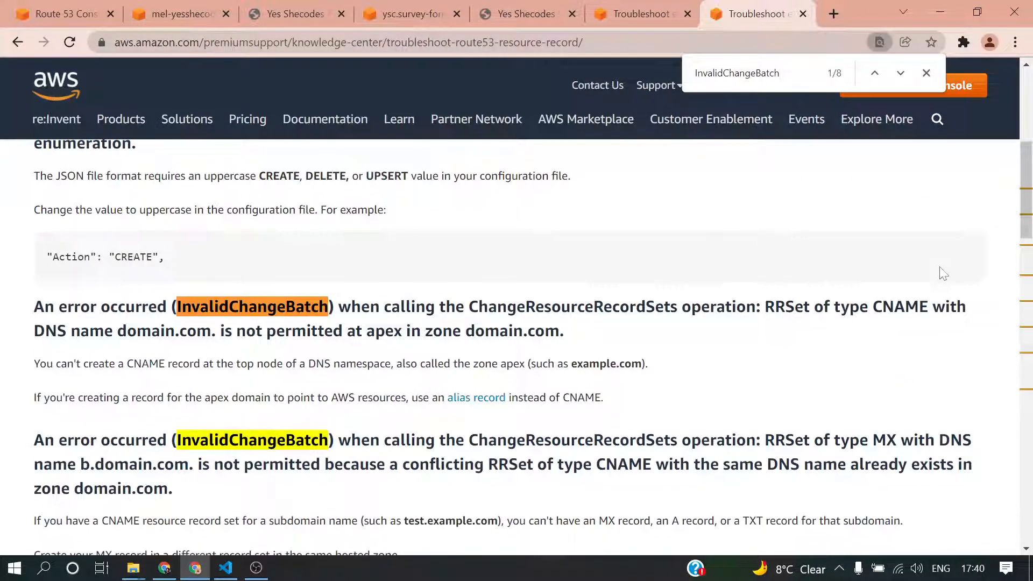
click(901, 73)
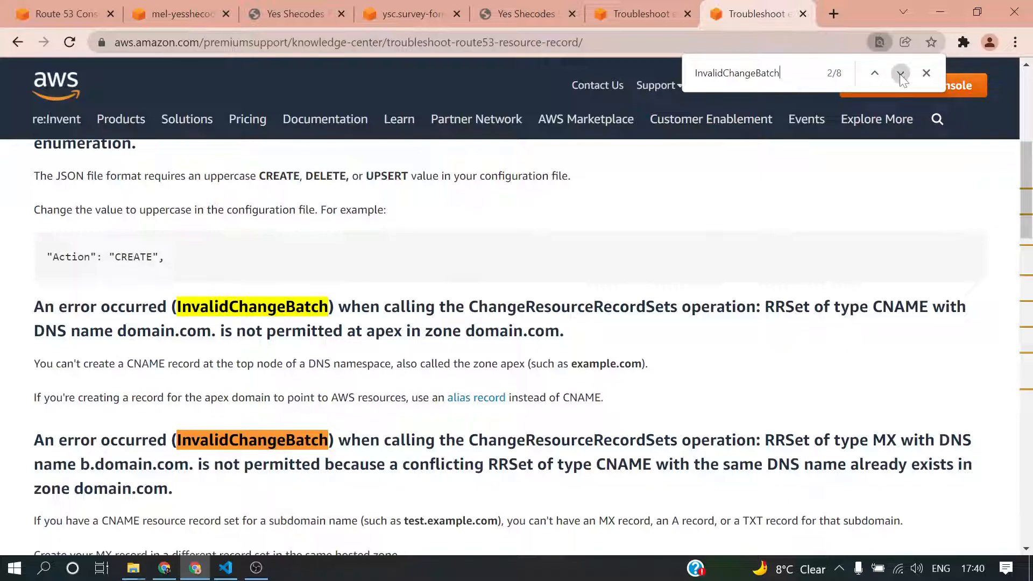
Go through the further "InvalidChangeBatch" matches in the troubleshooting article and read the error explanations down to Related information
click(901, 74)
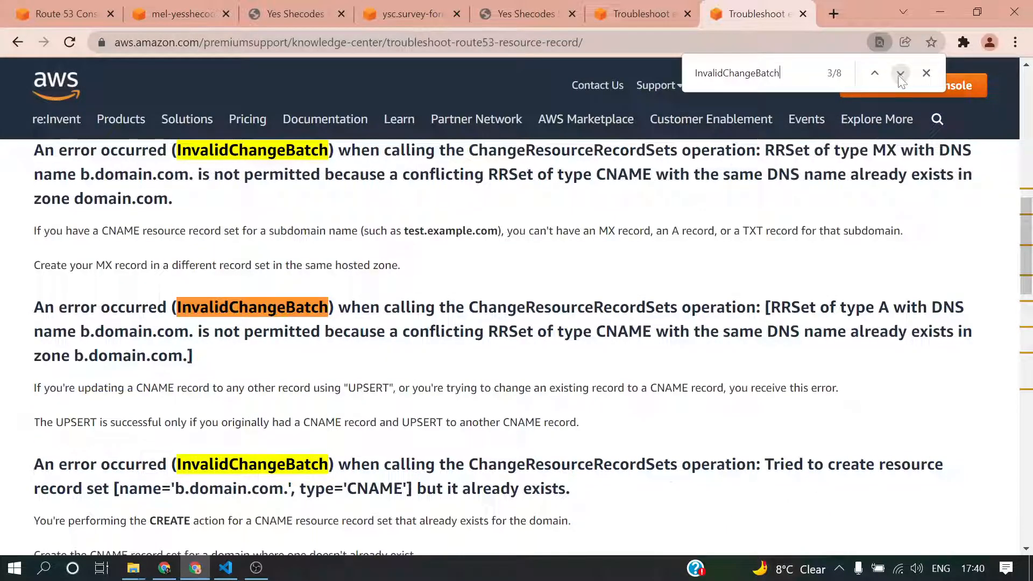
click(900, 73)
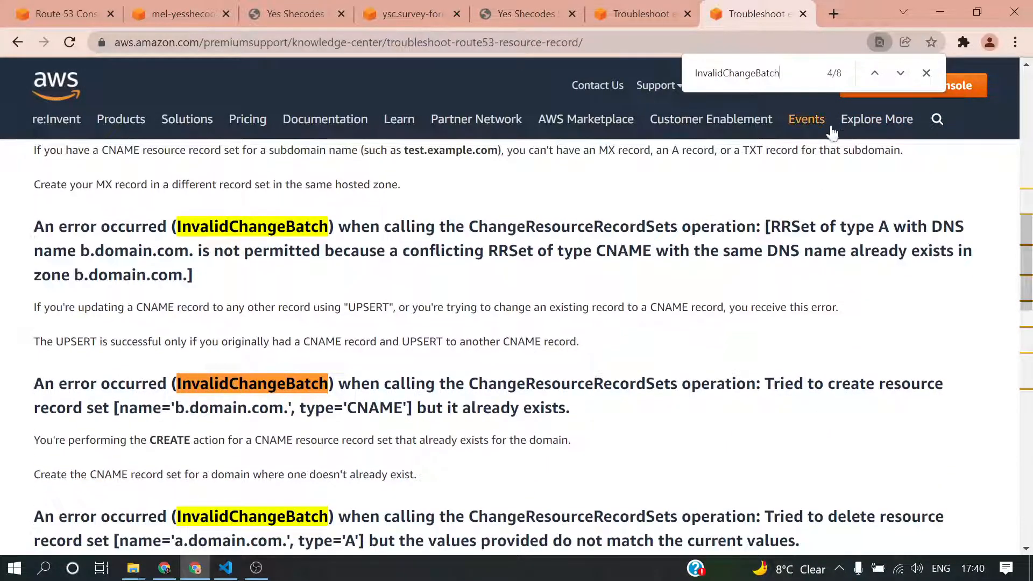
click(900, 73)
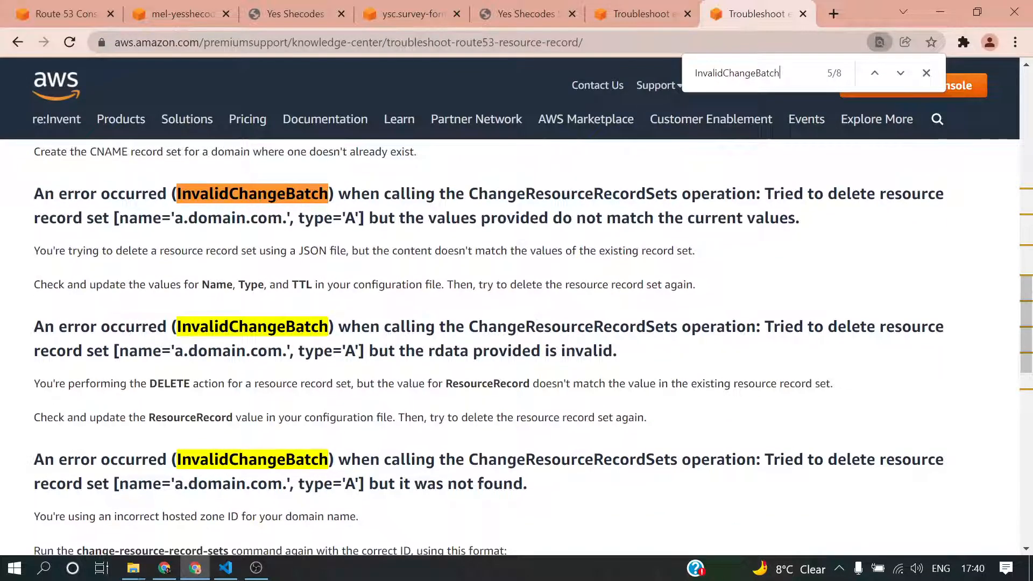
scroll(486, 474, down, 5)
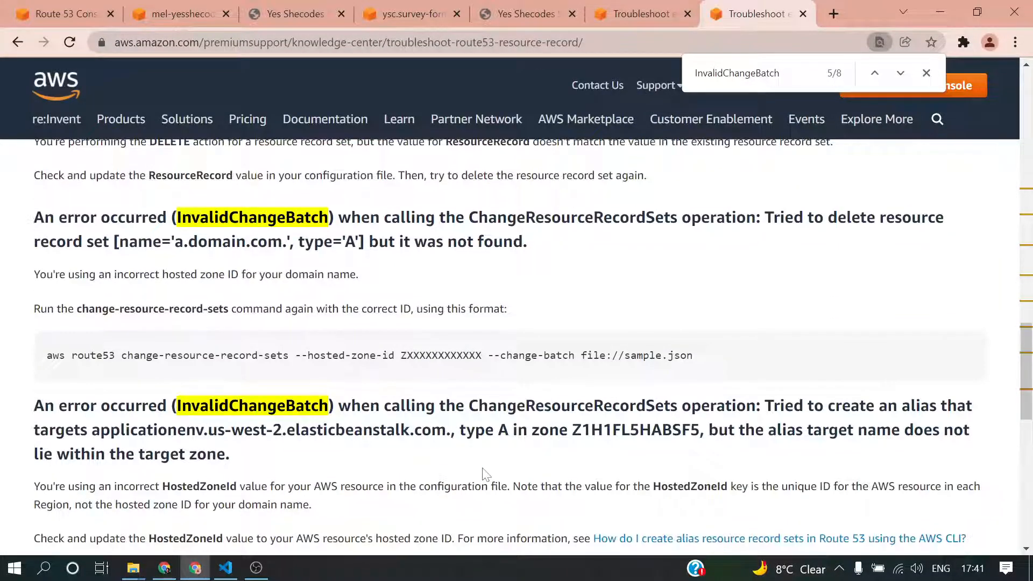
scroll(323, 443, down, 6)
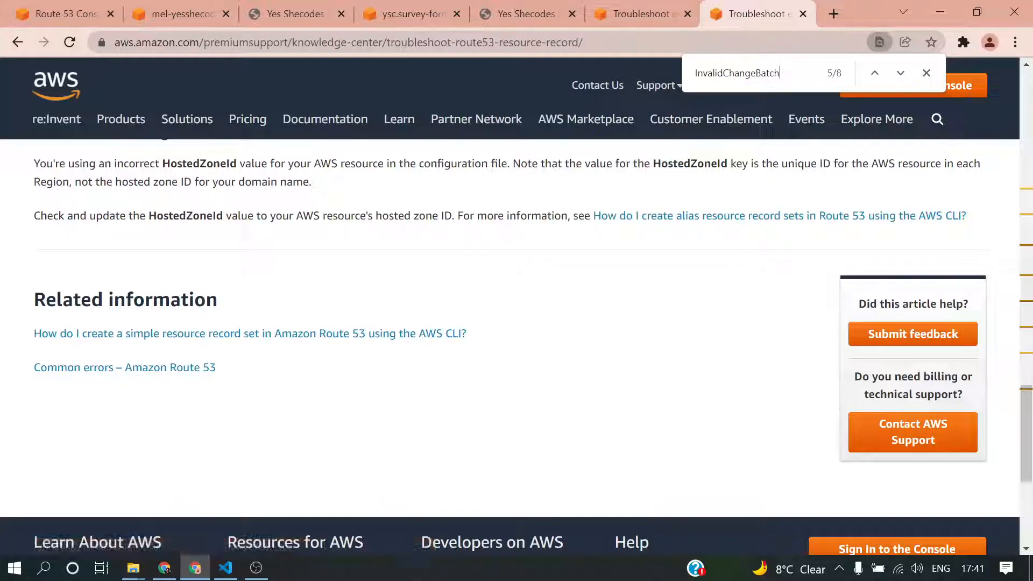
scroll(517, 301, up, 1)
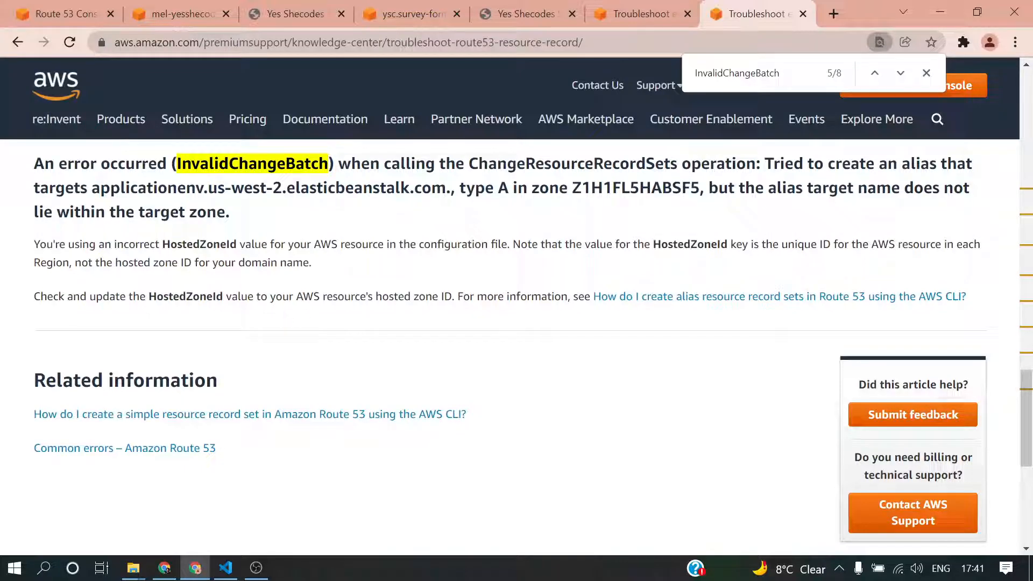
scroll(302, 306, up, 5)
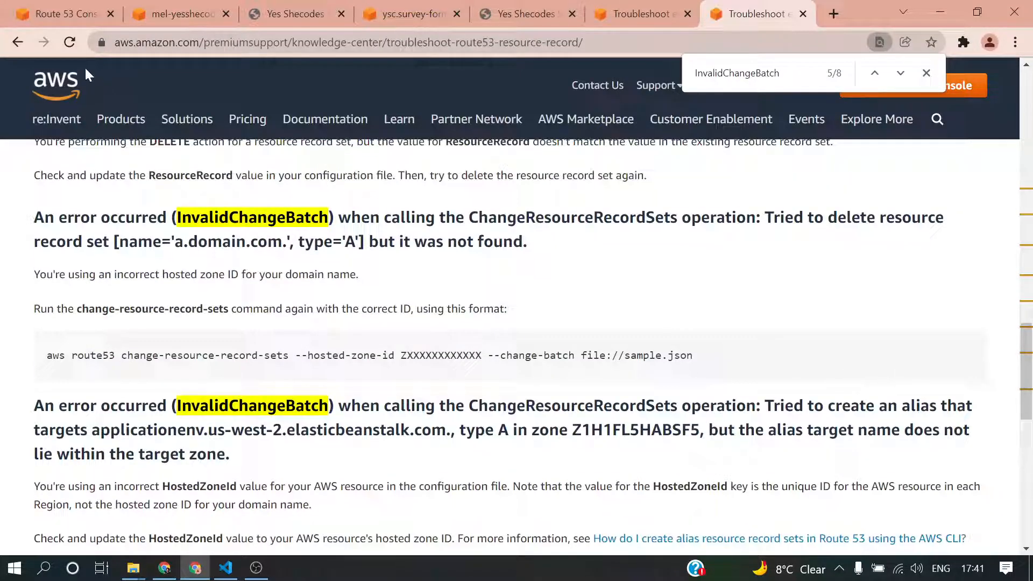
Copy the error wording from the Route 53 form and search Google for "tried to create resource record set type='a' but it already exists"
click(64, 13)
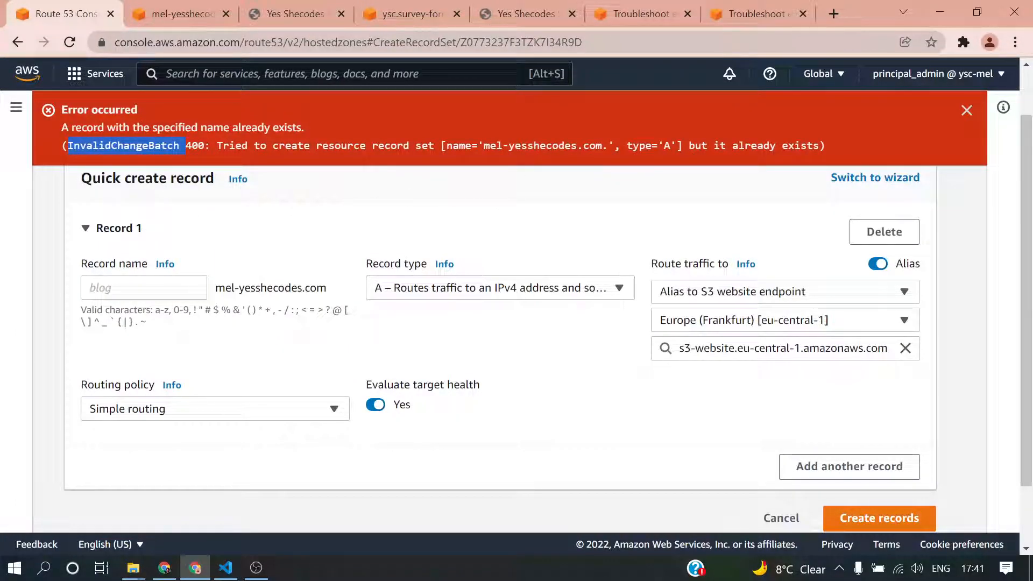
click(268, 160)
drag(223, 145, 428, 146)
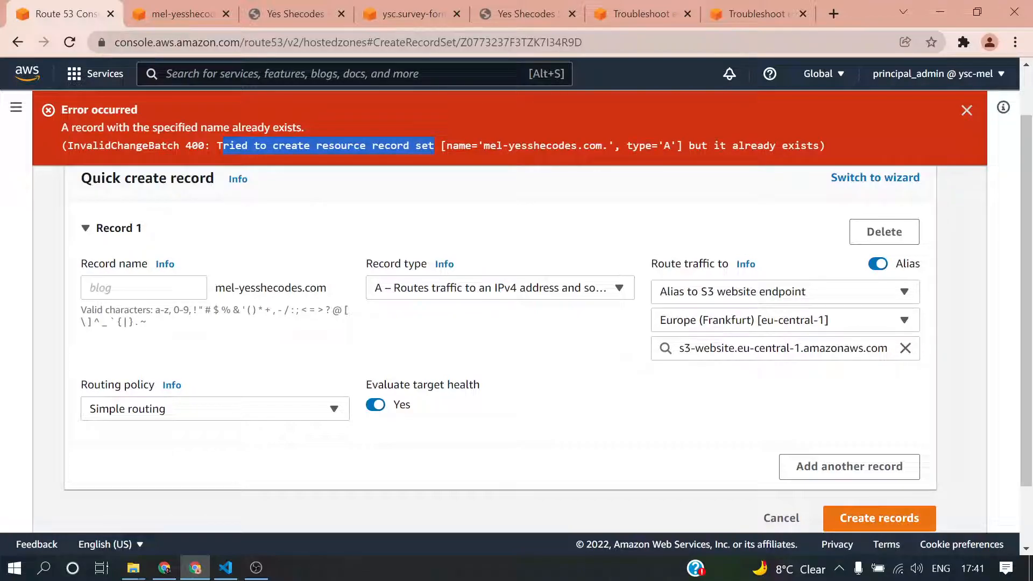
click(834, 14)
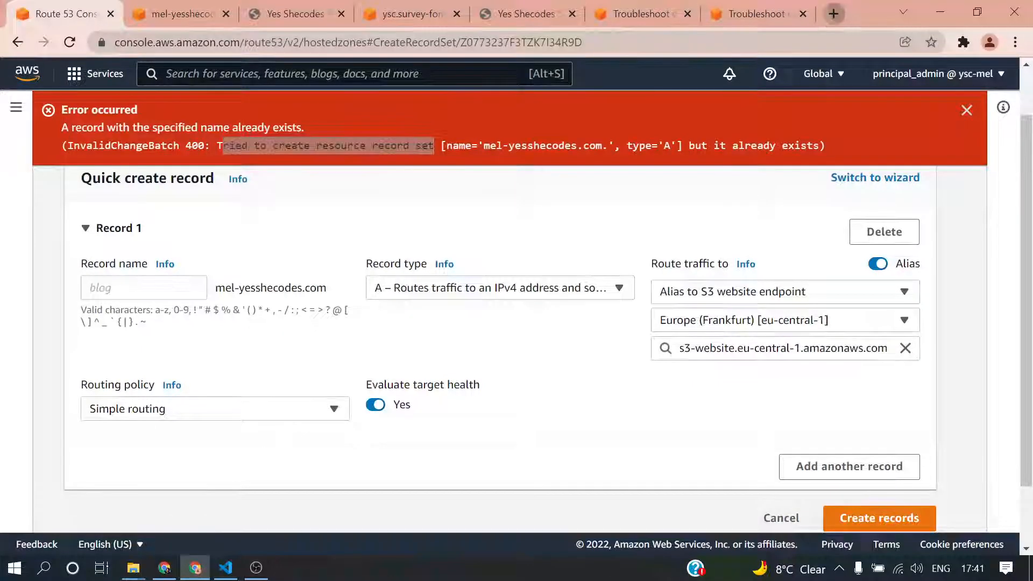
text(ried to create resource record set)
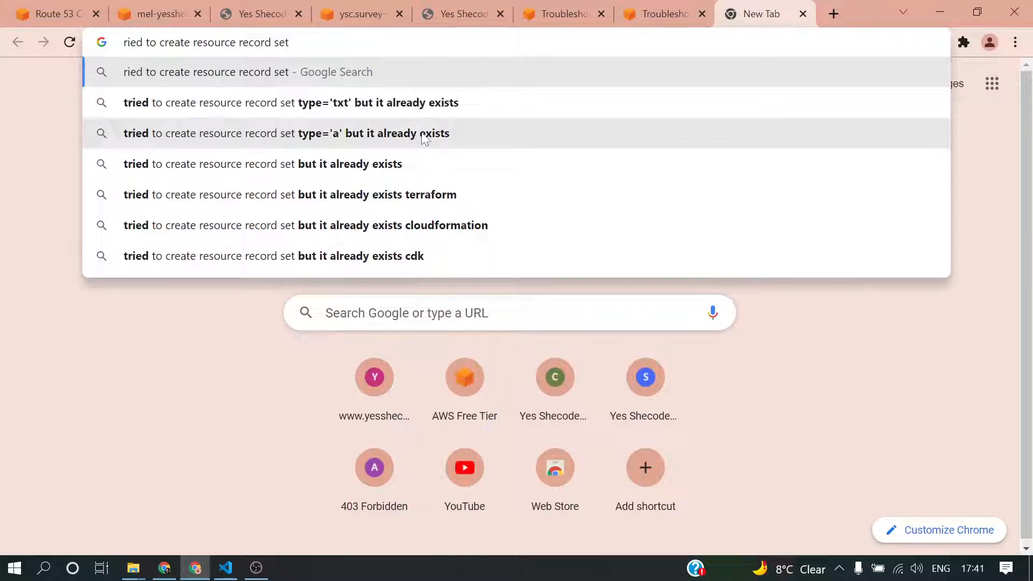
click(425, 135)
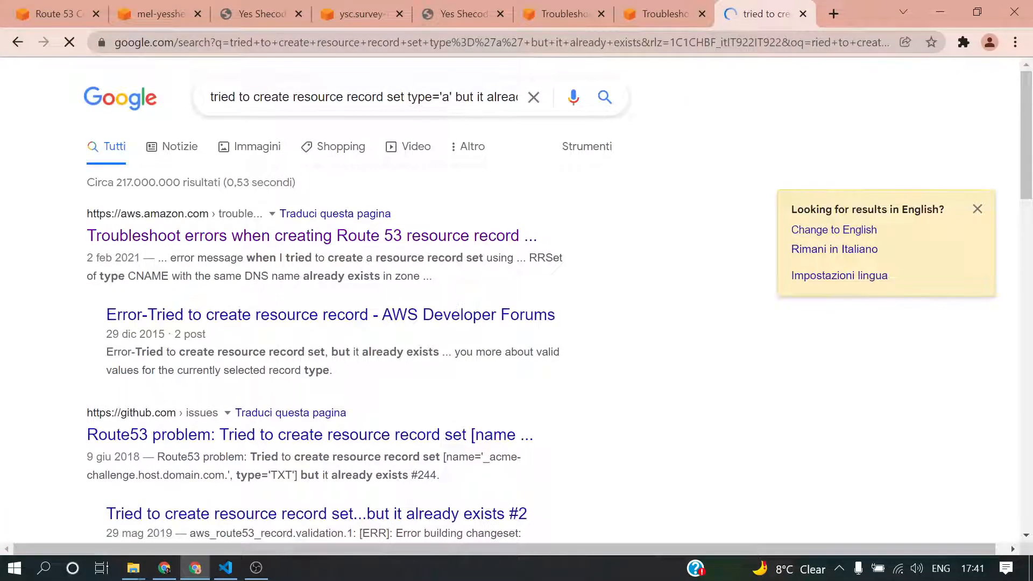
Open the GitHub issue "Route53 problem: Tried to create resource record set" from the results and read through its comments
scroll(187, 279, down, 3)
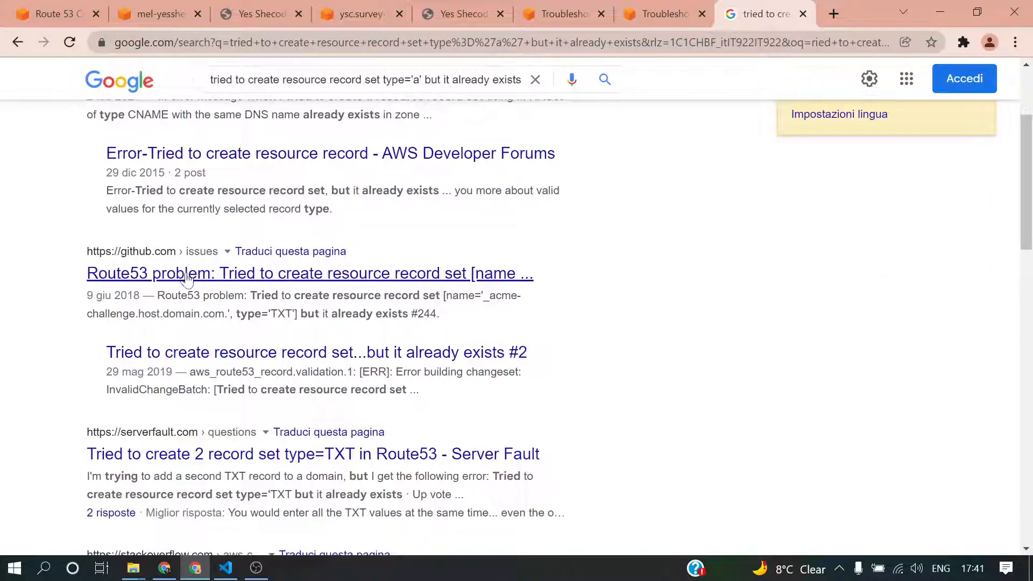
click(203, 275)
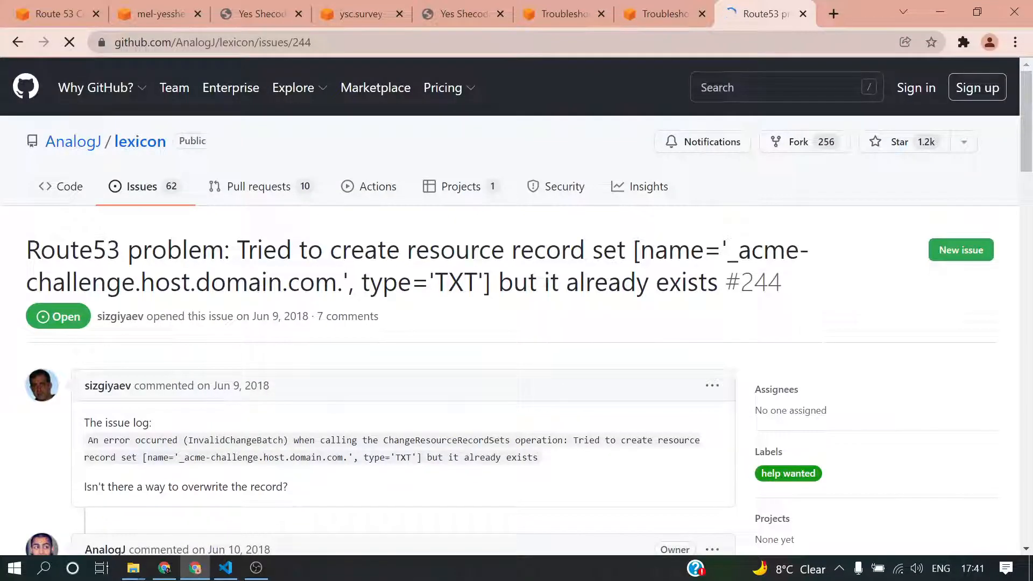
scroll(517, 304, down, 5)
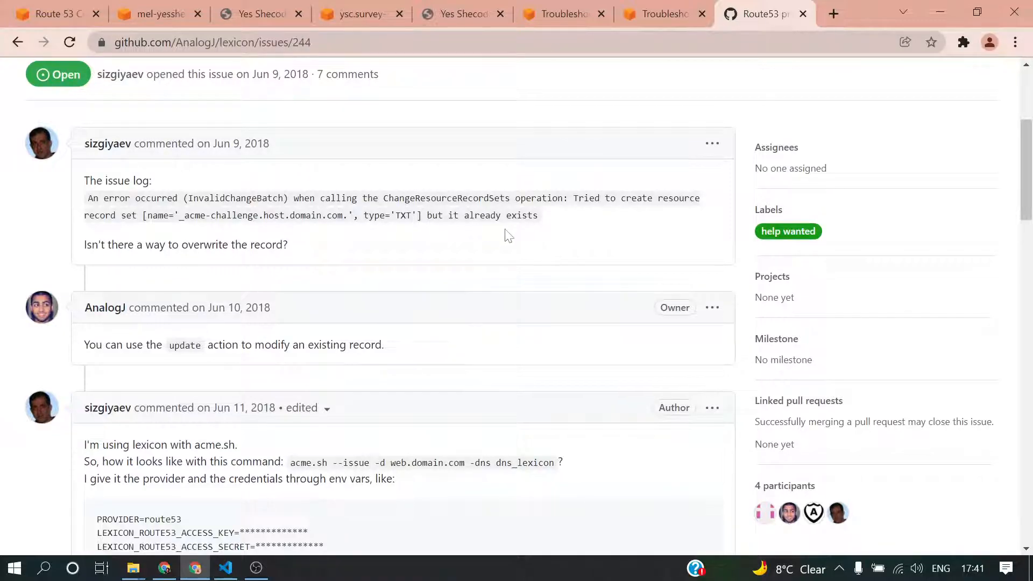
scroll(509, 236, down, 2)
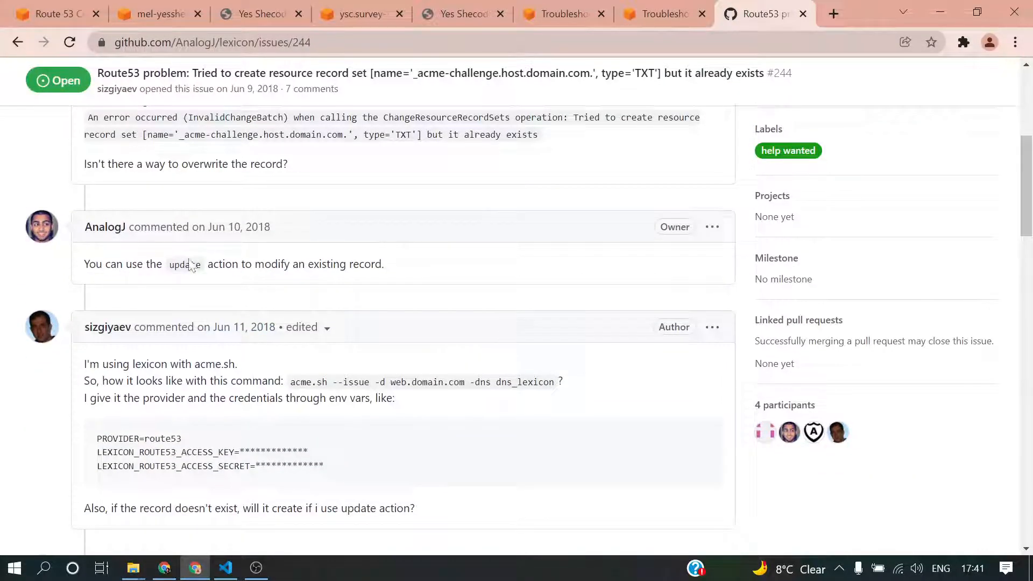
scroll(285, 277, down, 2)
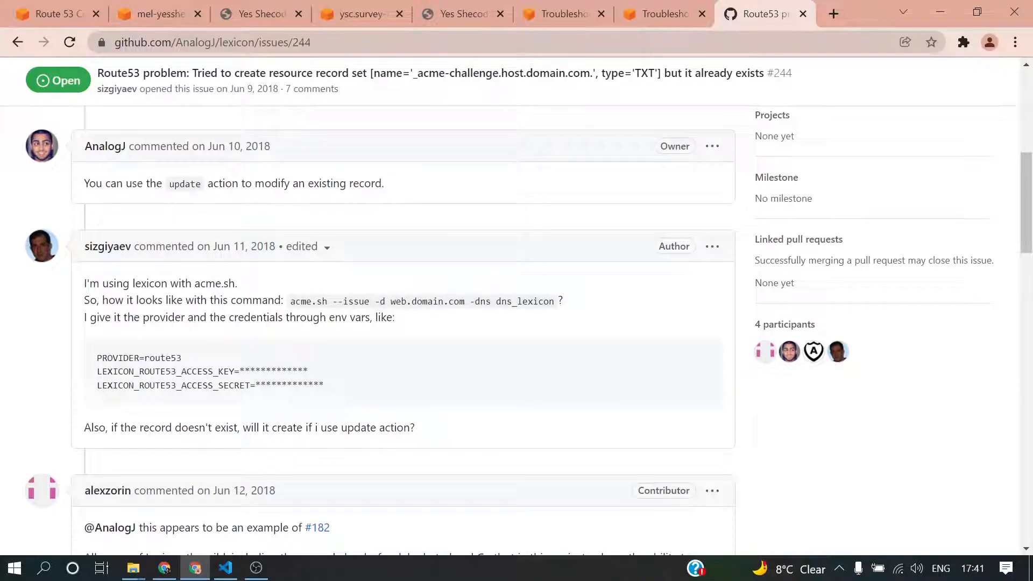
scroll(160, 295, down, 6)
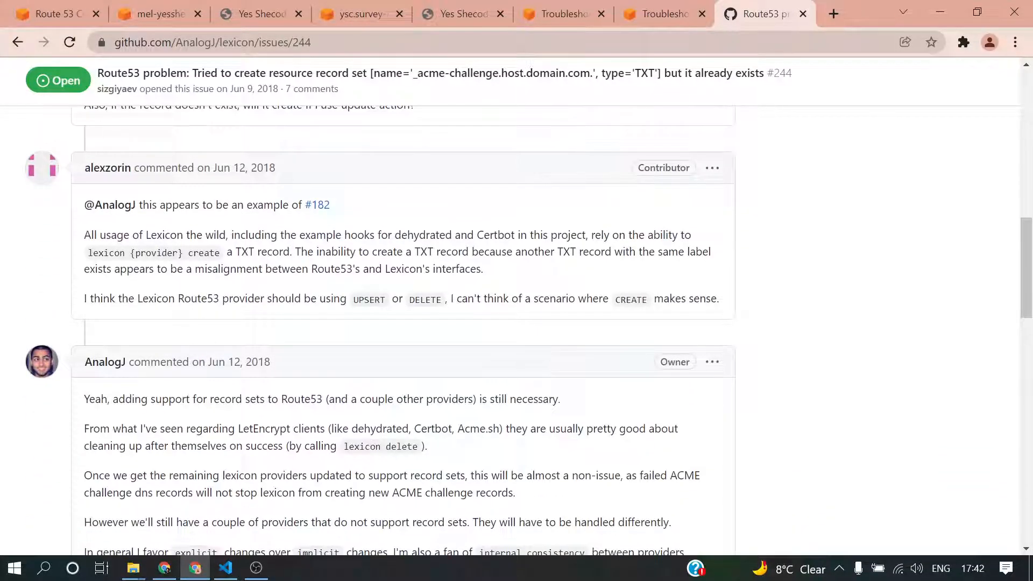
scroll(323, 307, down, 8)
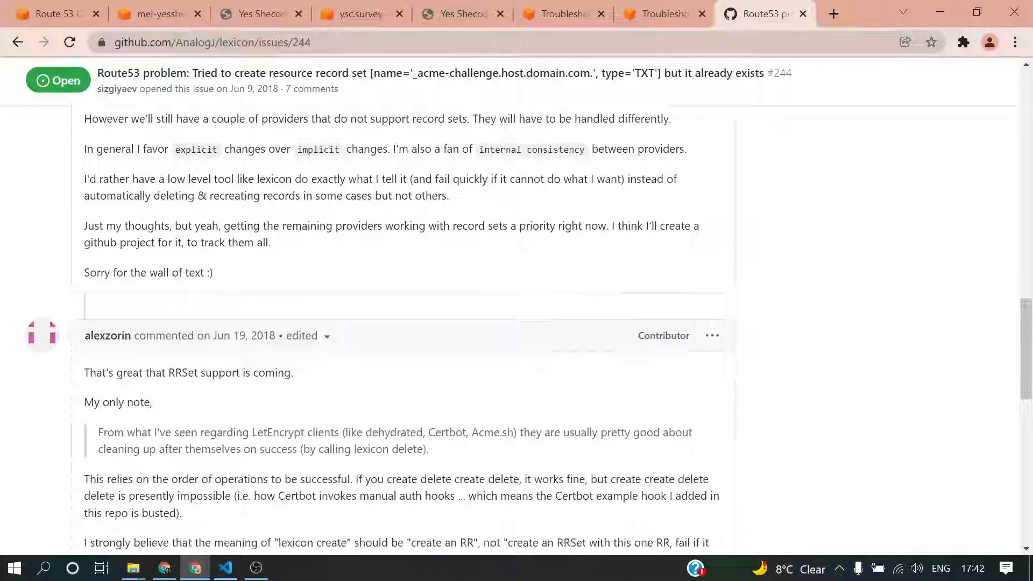
scroll(404, 323, down, 1)
scroll(403, 323, down, 1)
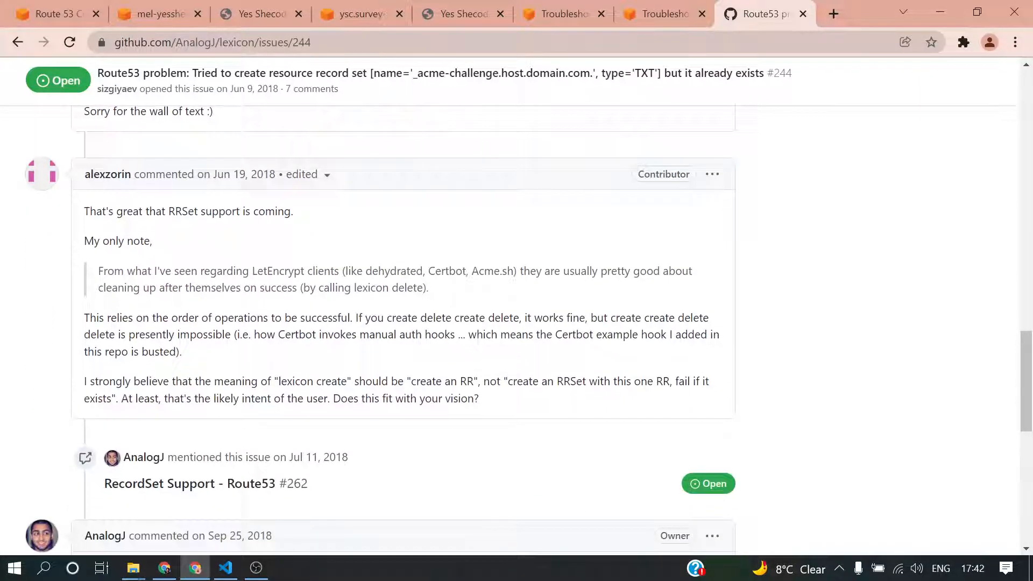
scroll(284, 268, down, 10)
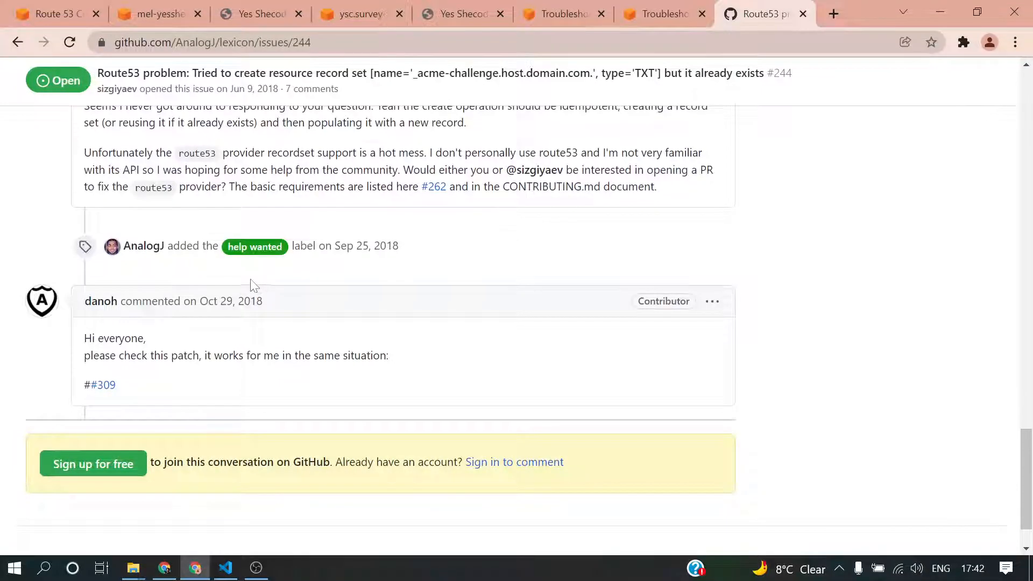
scroll(254, 285, up, 20)
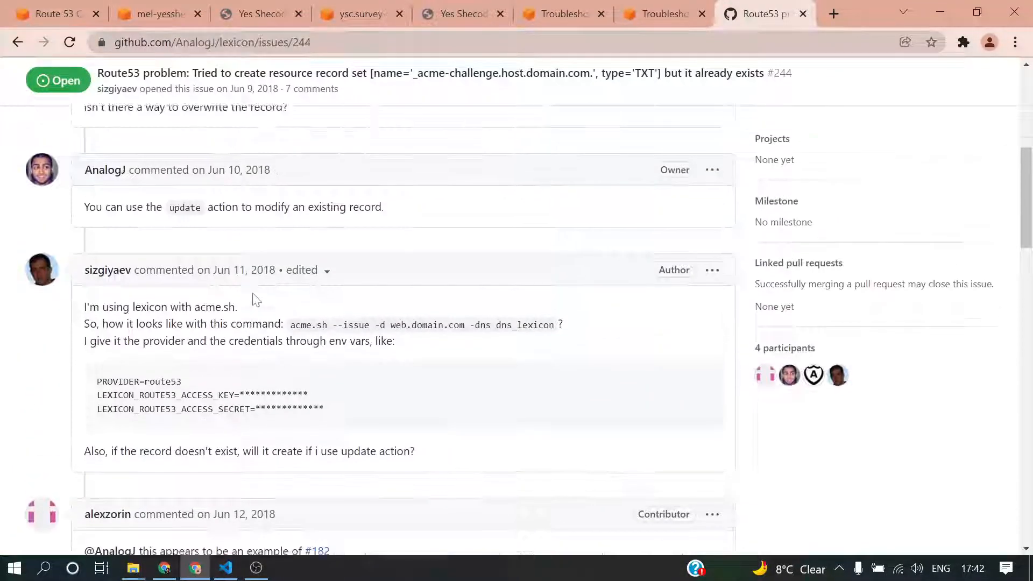
scroll(256, 300, up, 1)
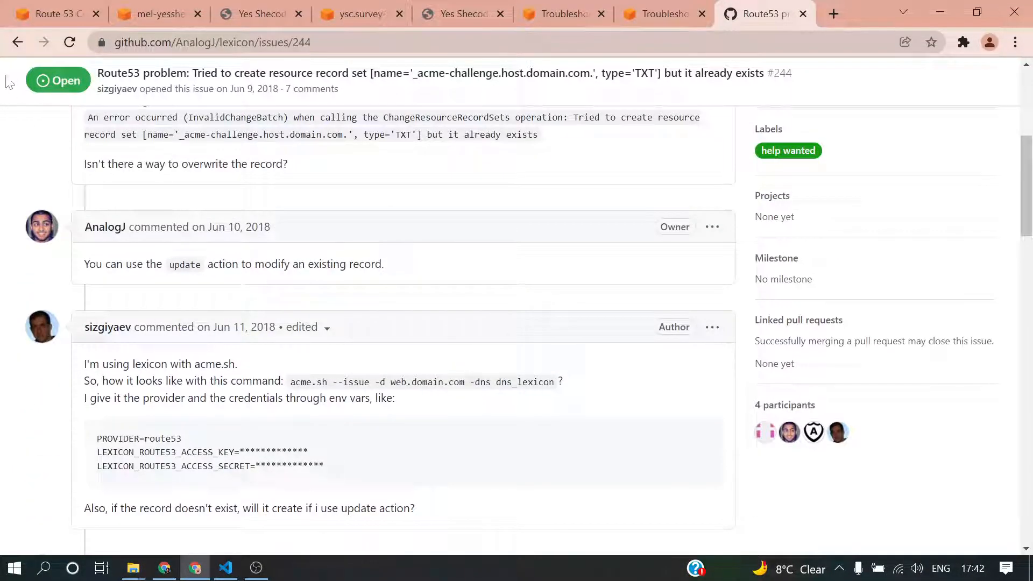
Return to the search results, open the Stack Overflow question on the AWS CDK CNAME "already exists" issue, and read its answers
click(18, 42)
scroll(274, 285, down, 2)
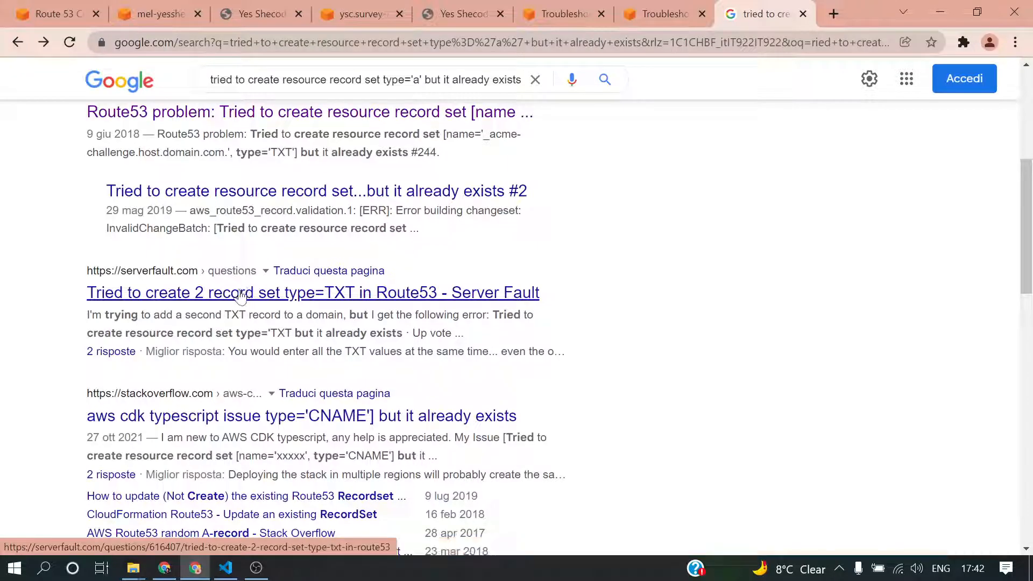
scroll(285, 301, up, 4)
scroll(183, 301, down, 5)
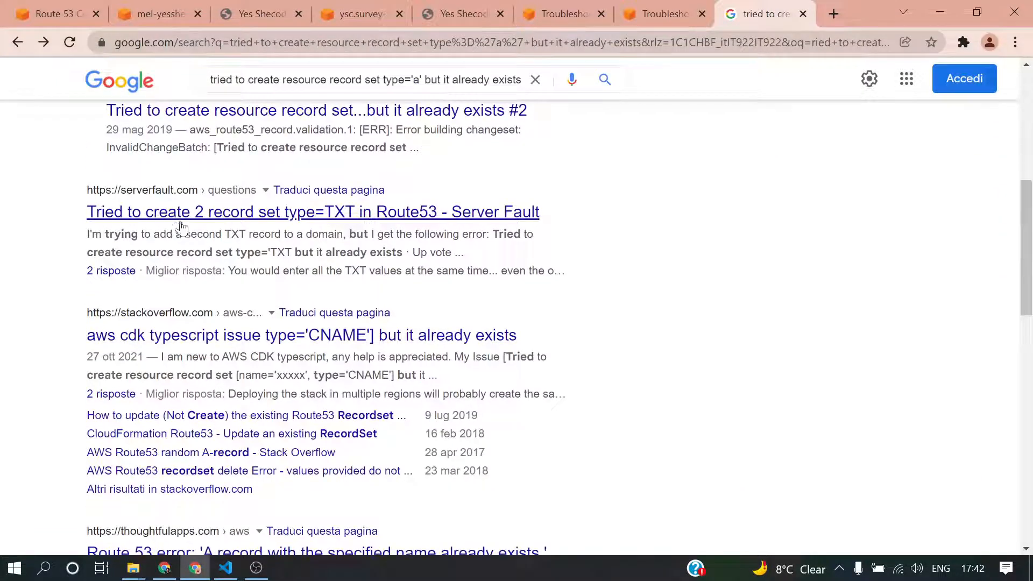
click(320, 338)
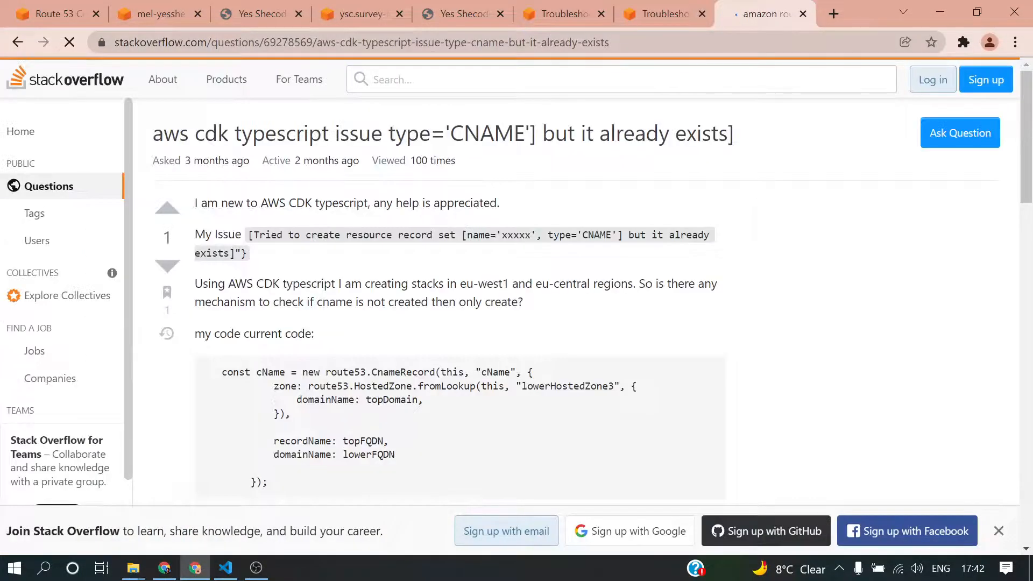
scroll(592, 302, down, 10)
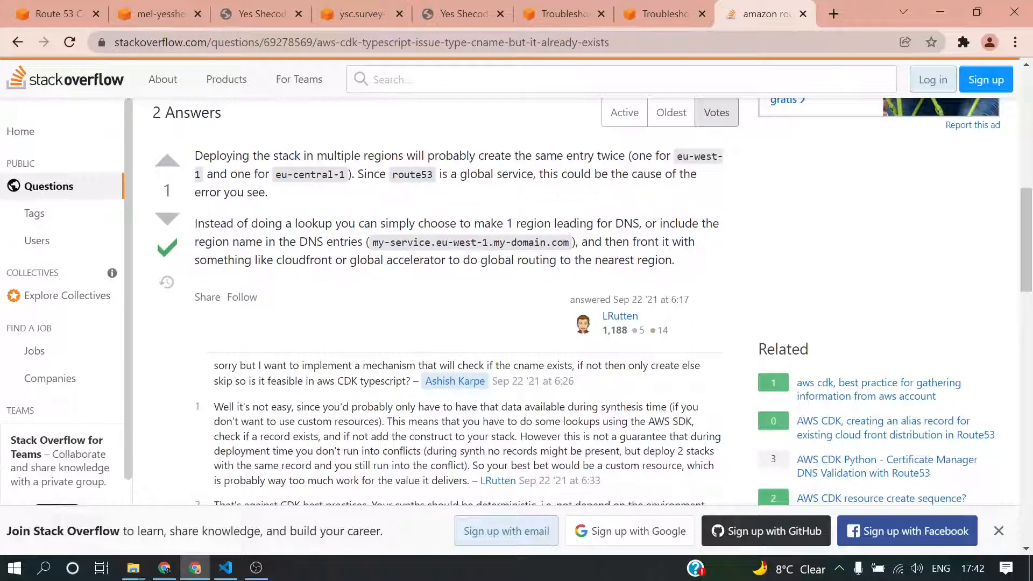
scroll(345, 273, down, 15)
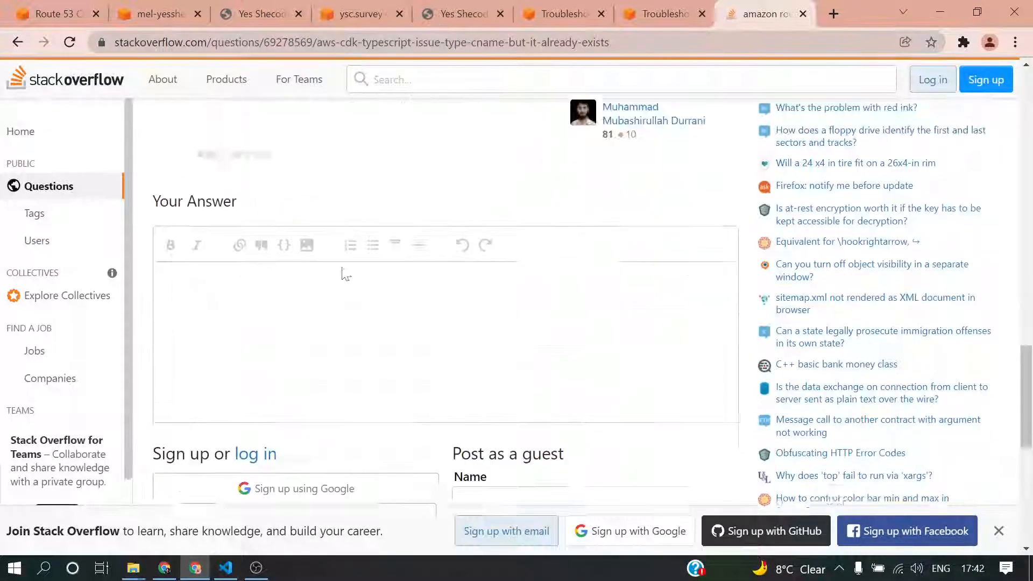
scroll(345, 273, up, 20)
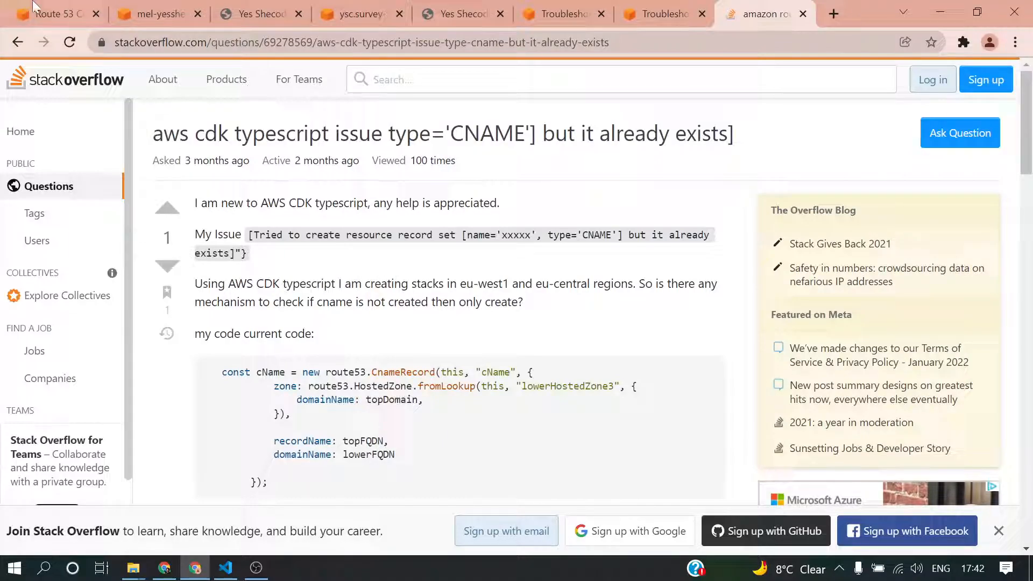
Return to the Route 53 record form and compare its settings with the record type and name given in the error
click(56, 17)
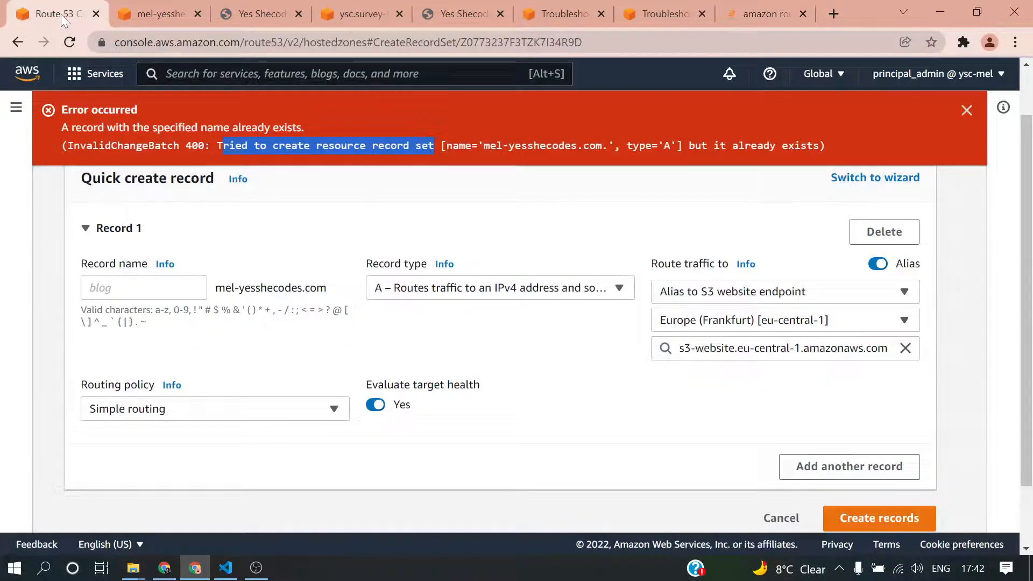
scroll(290, 247, up, 2)
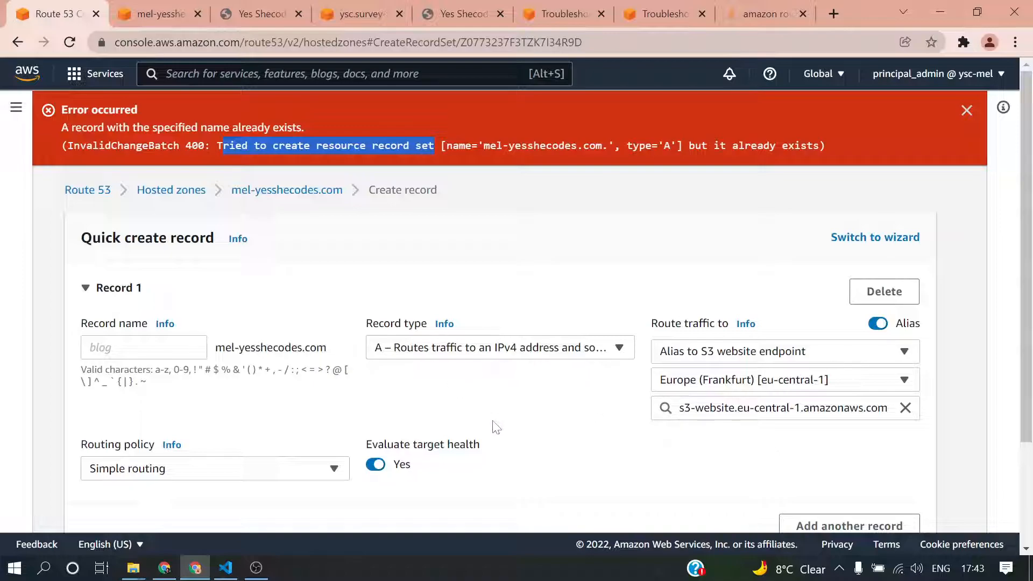
scroll(562, 426, down, 2)
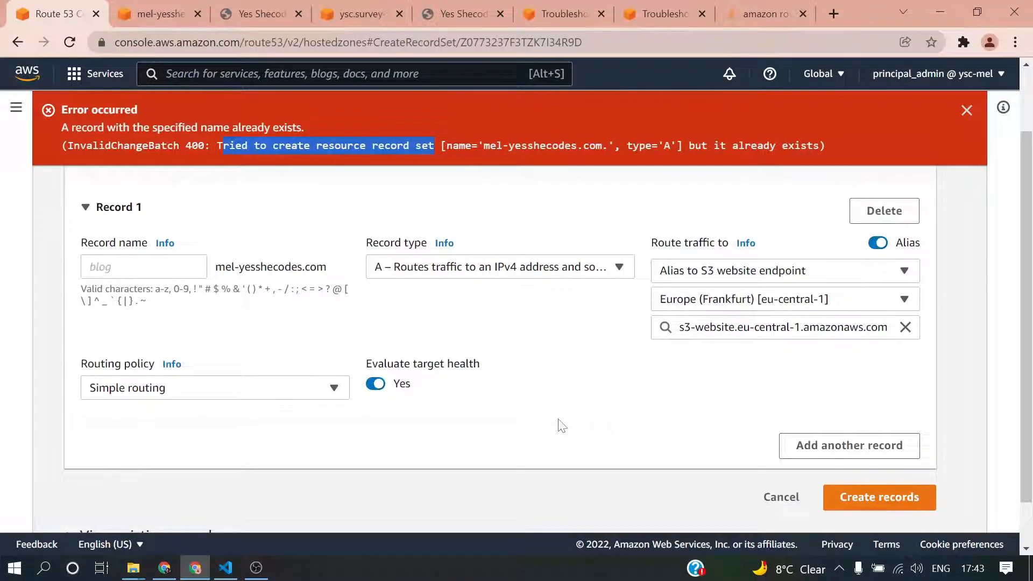
scroll(562, 425, up, 2)
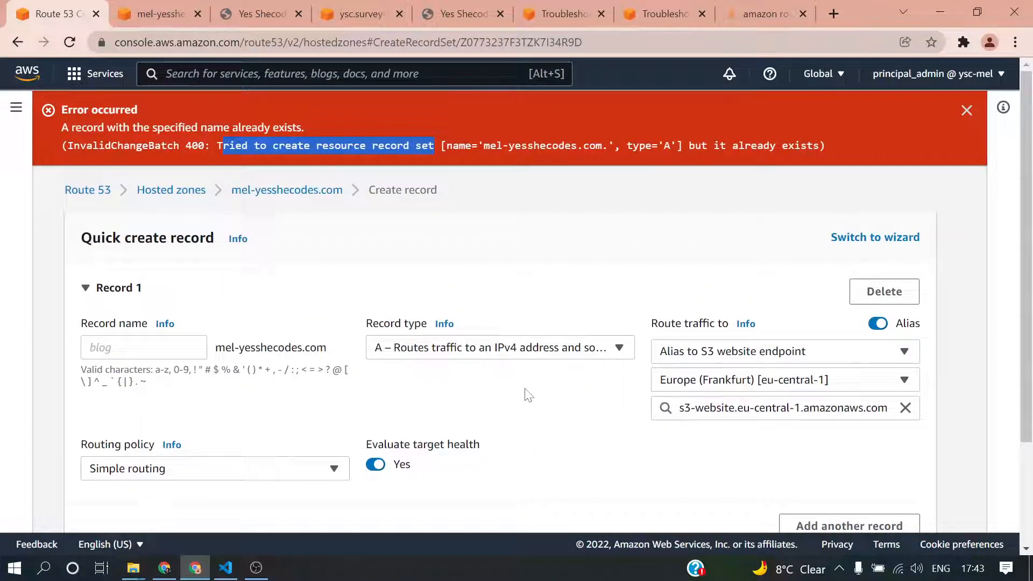
scroll(530, 395, down, 2)
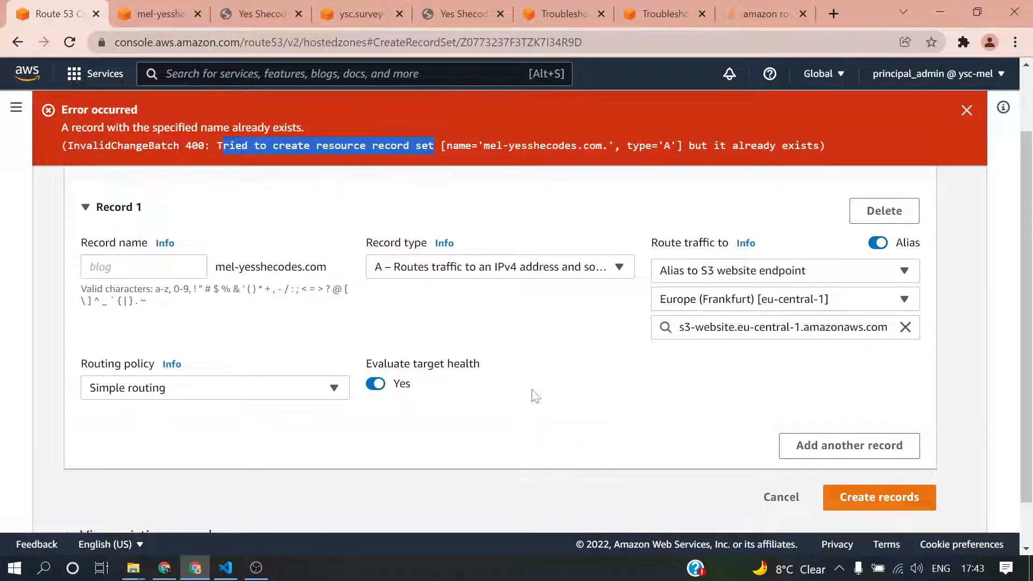
scroll(534, 397, up, 2)
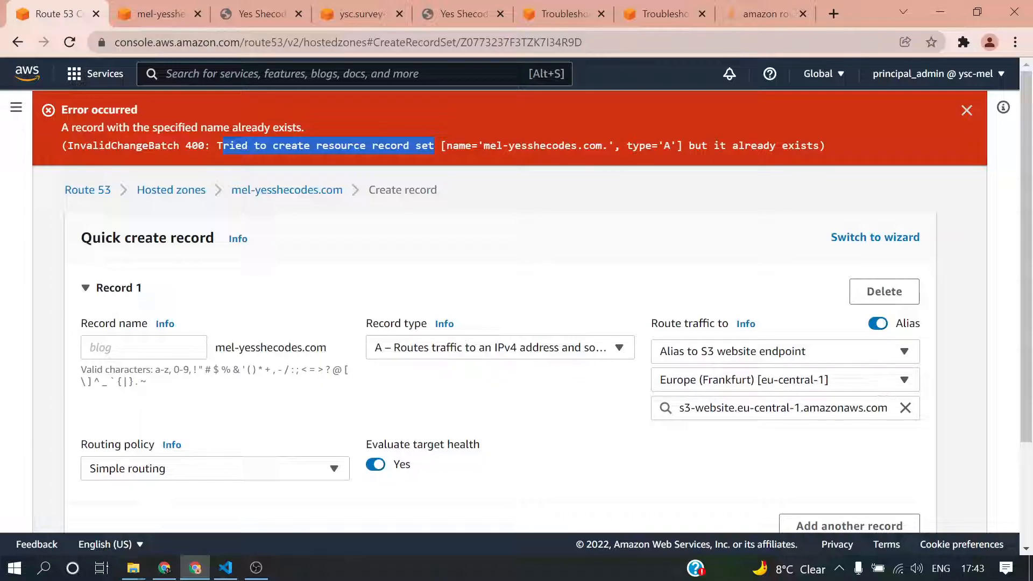
drag(622, 145, 677, 145)
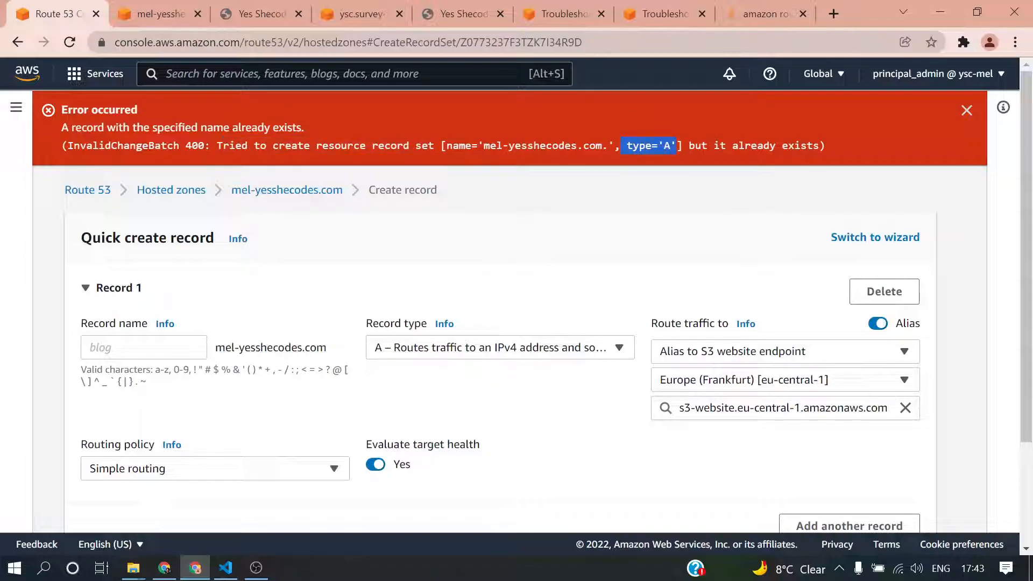
drag(483, 145, 614, 146)
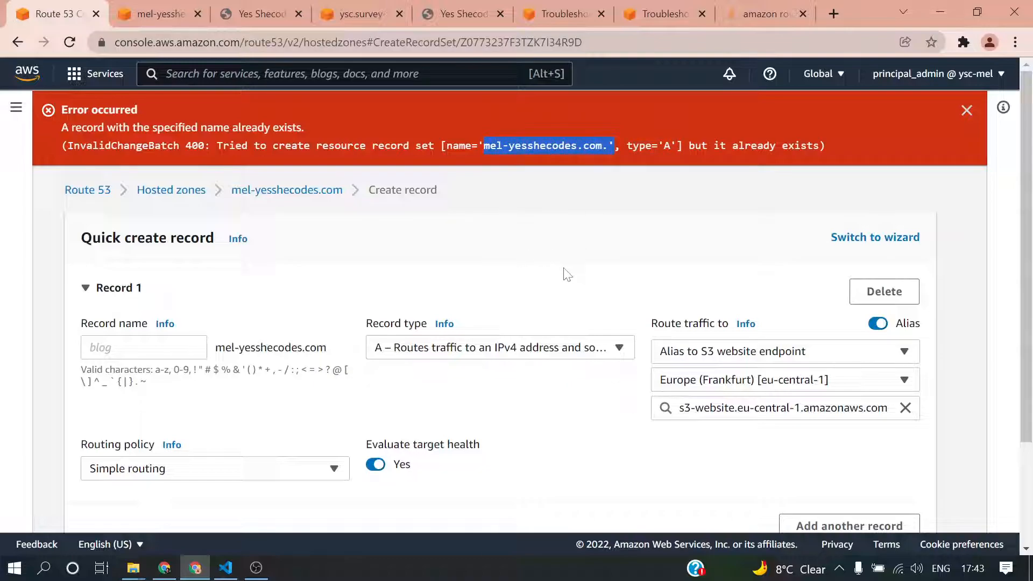